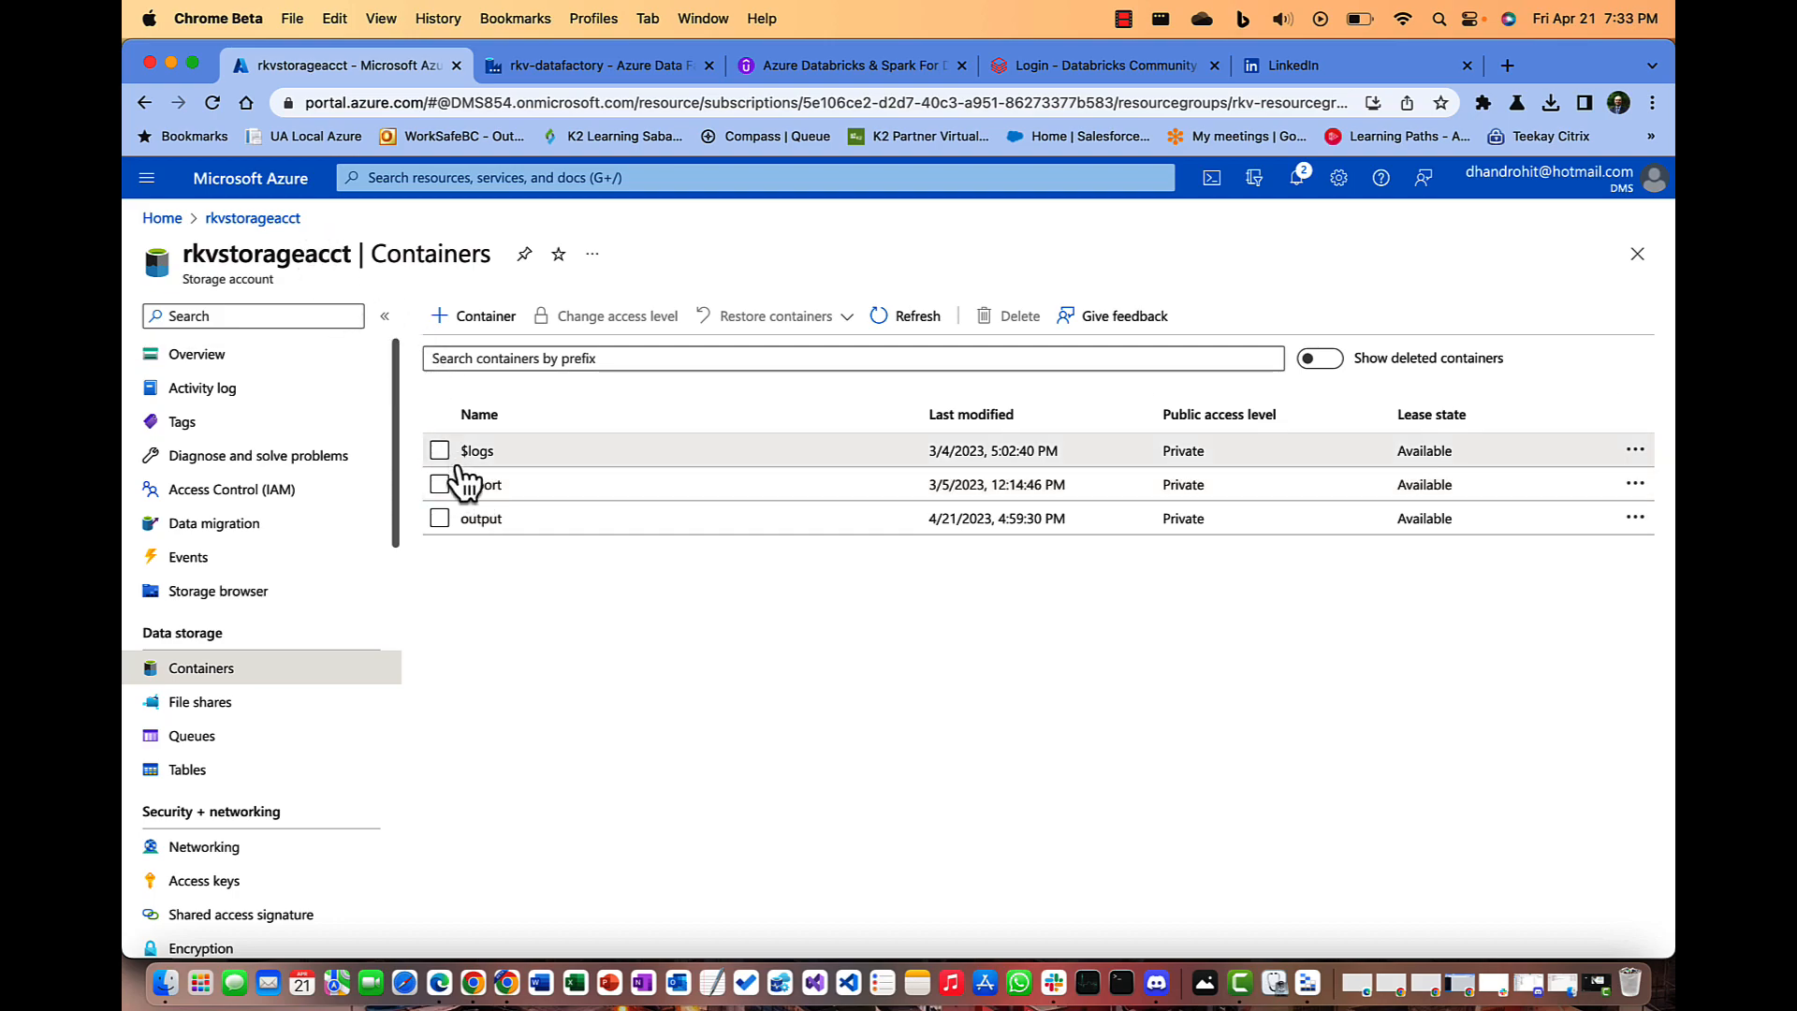
# - Inspect the contents of the import and output containers in the storage account, ending in the import container
pyautogui.click(481, 485)
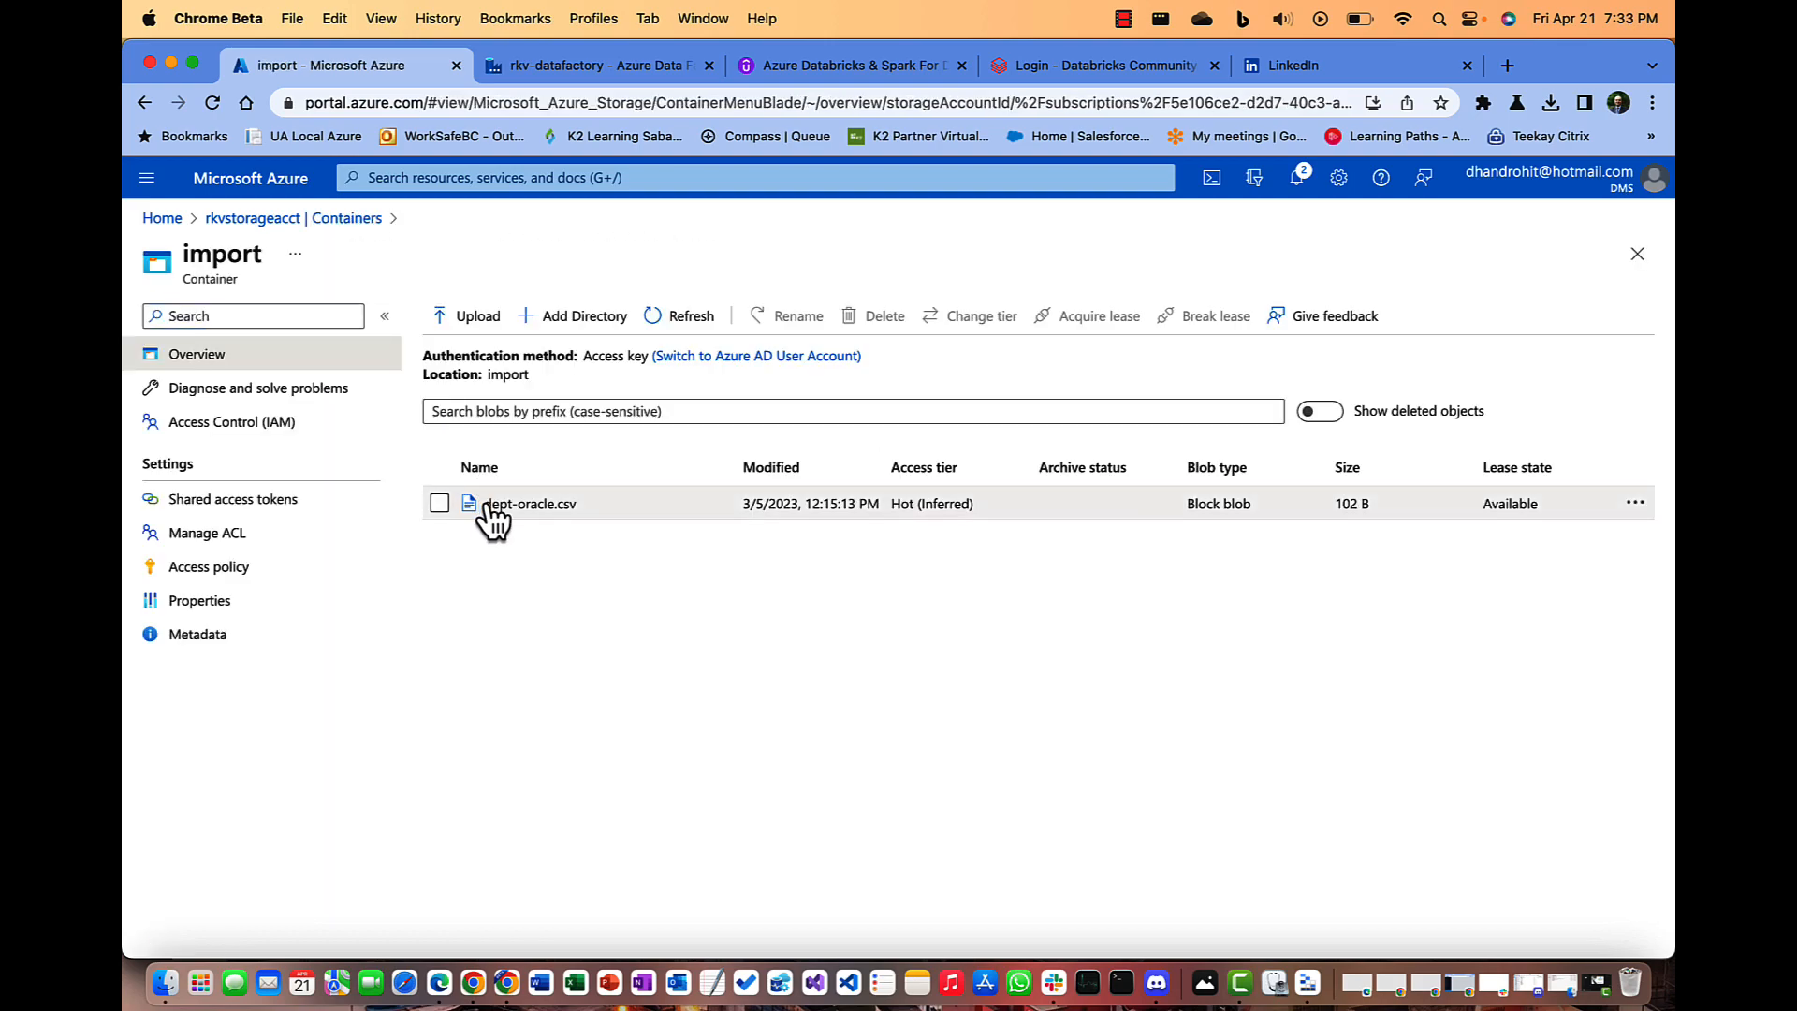
pyautogui.click(143, 102)
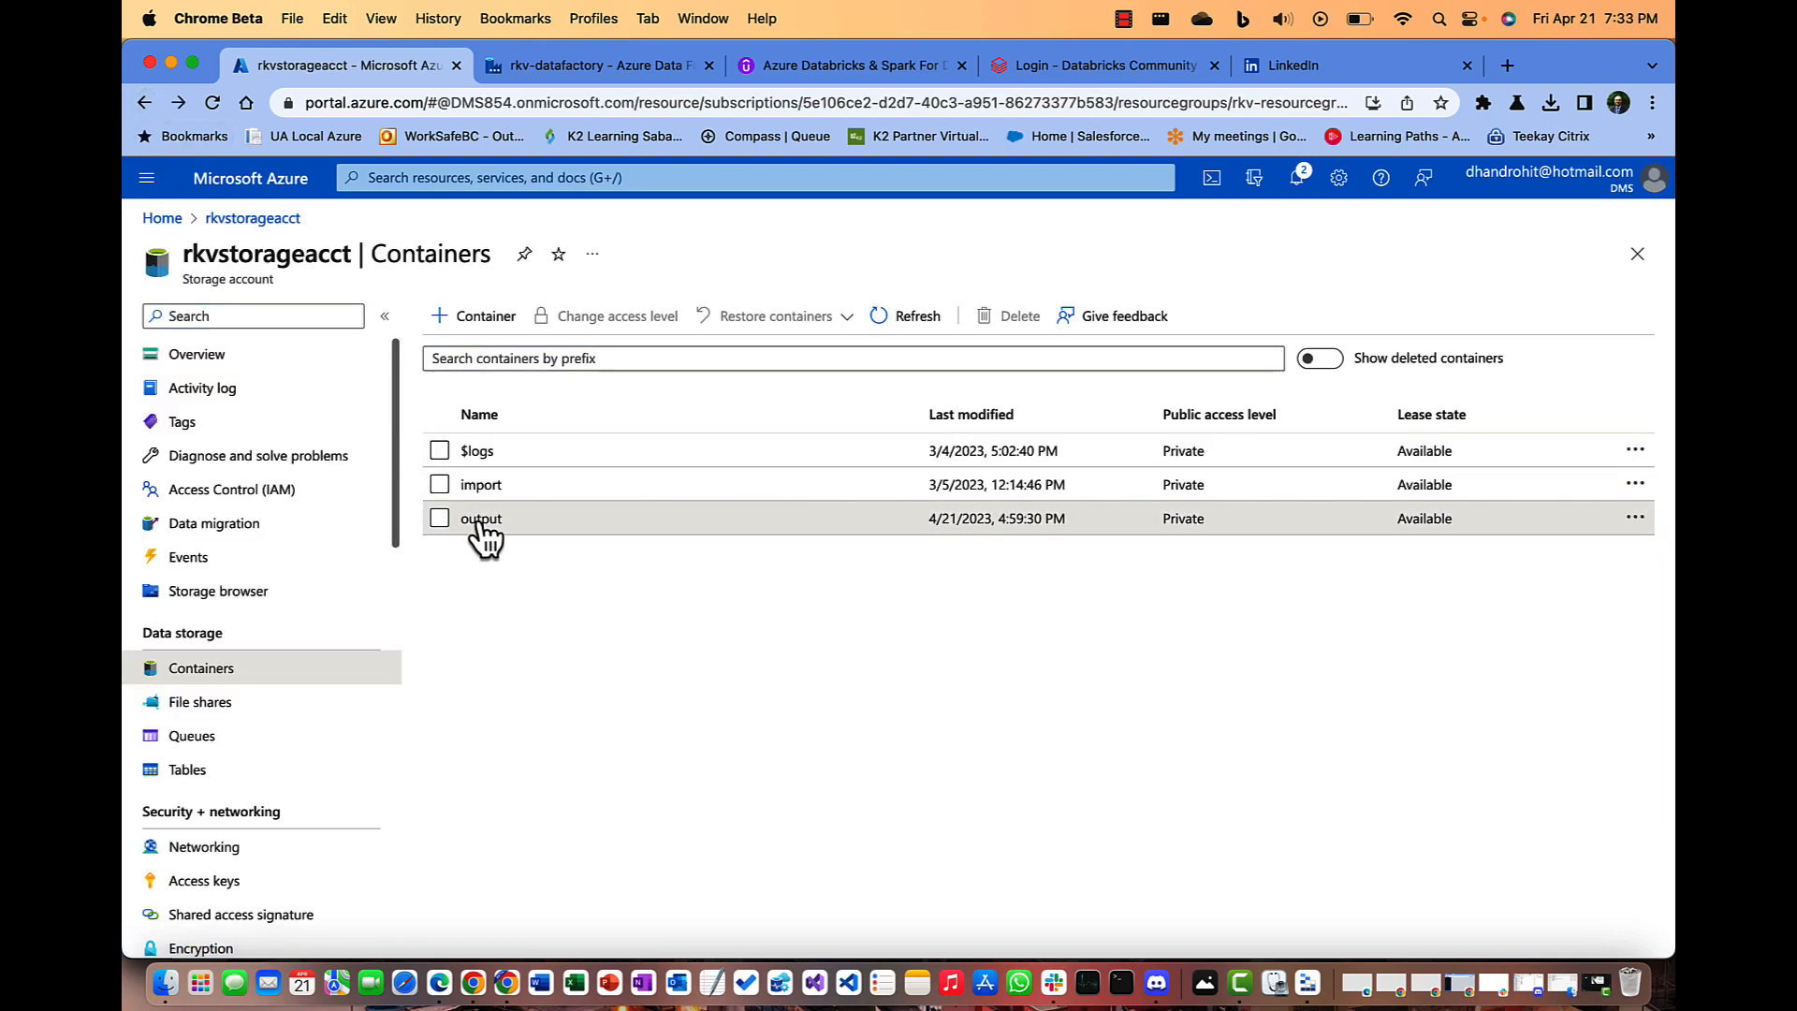
pyautogui.click(475, 521)
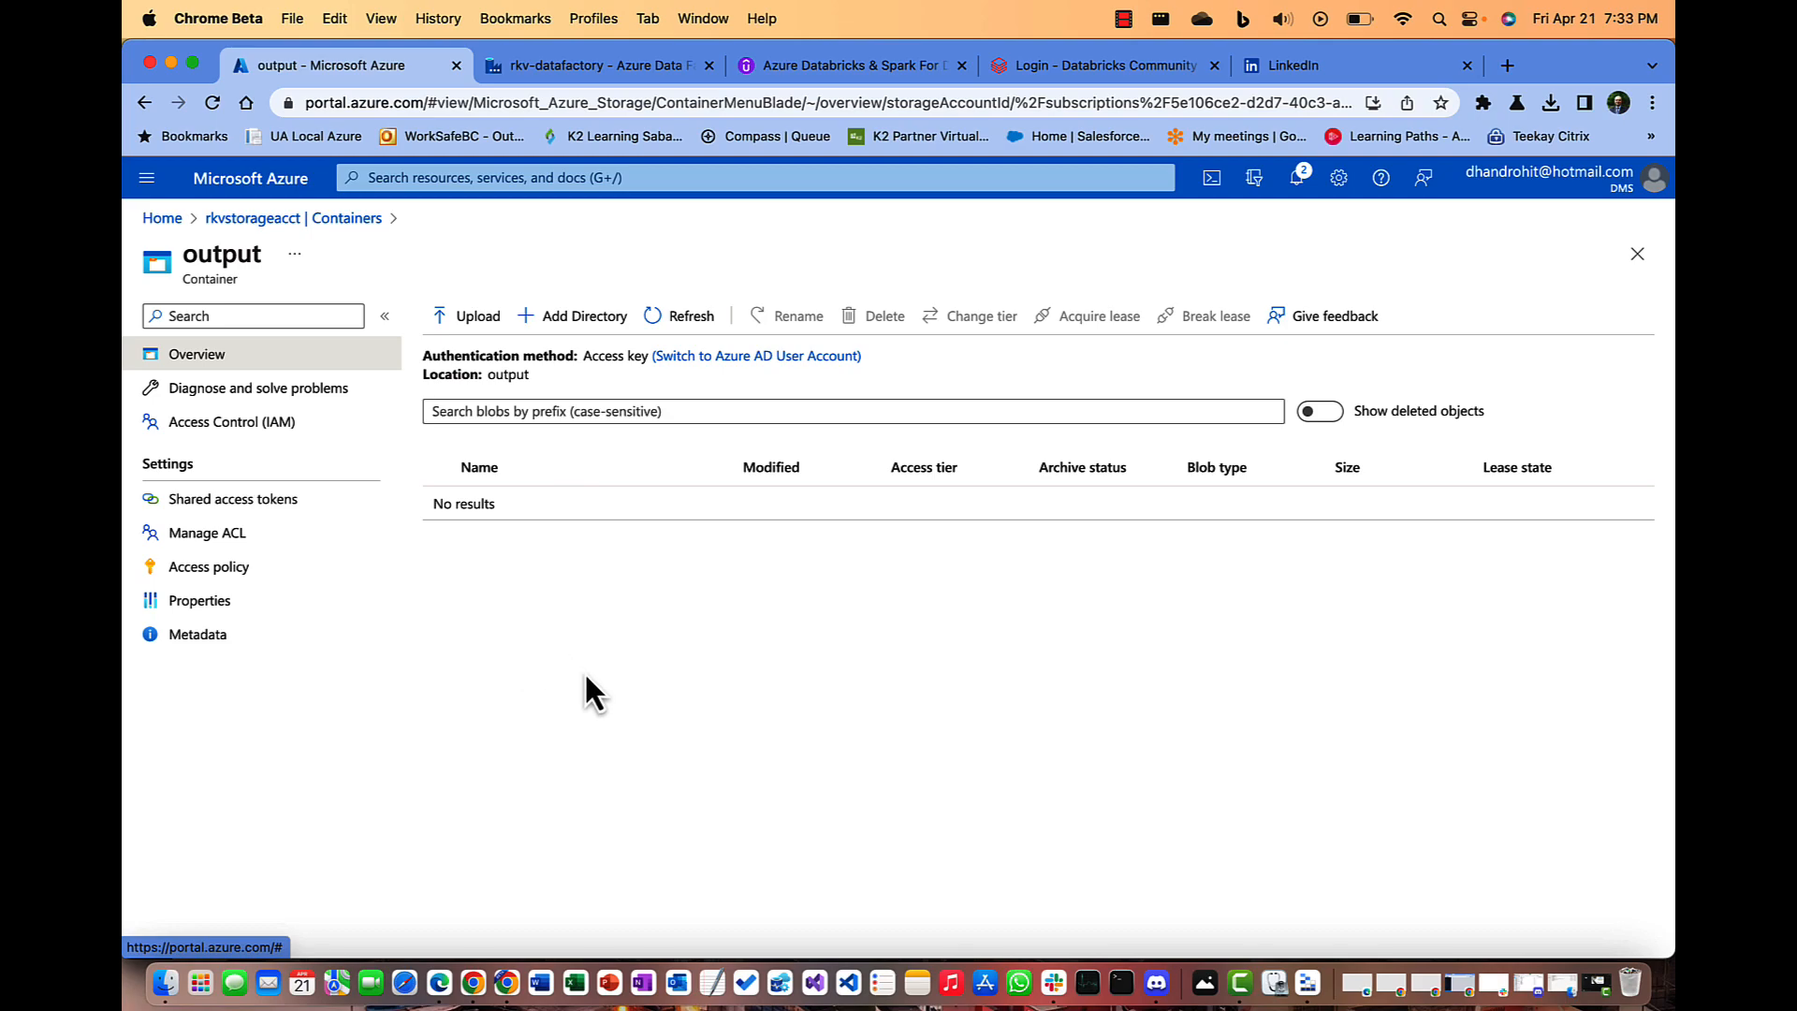
pyautogui.click(146, 105)
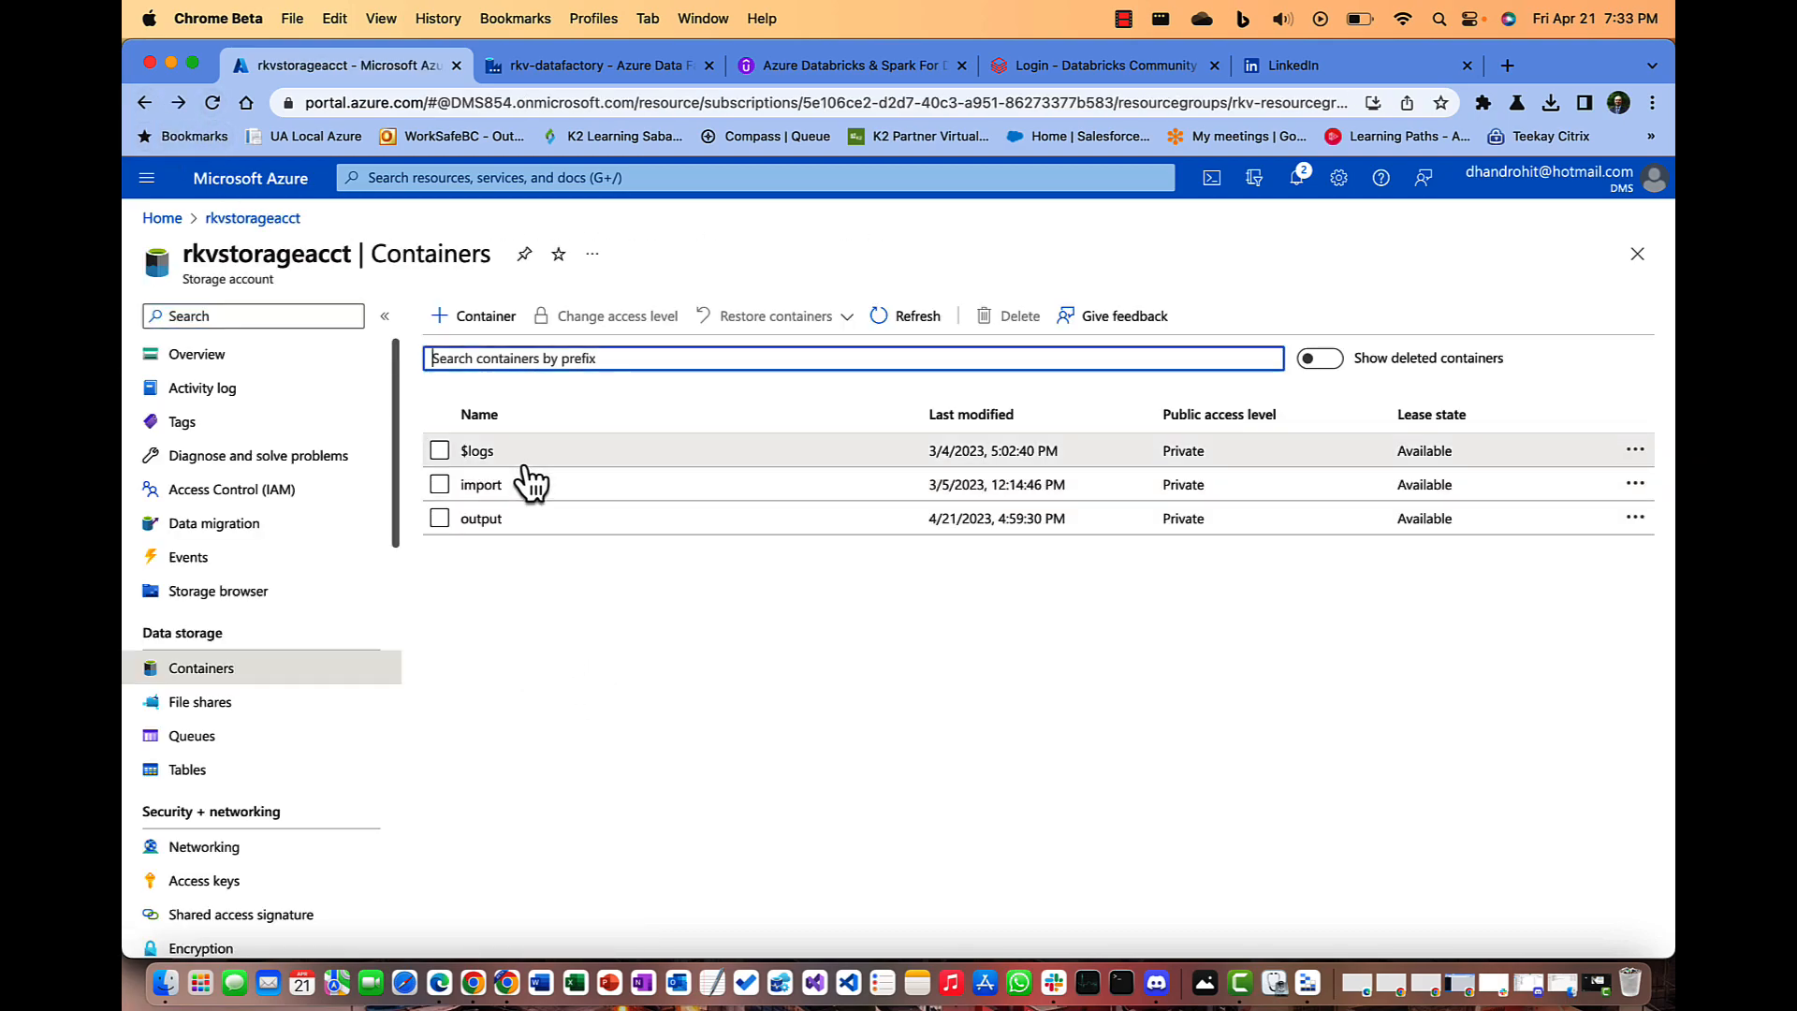
pyautogui.click(483, 487)
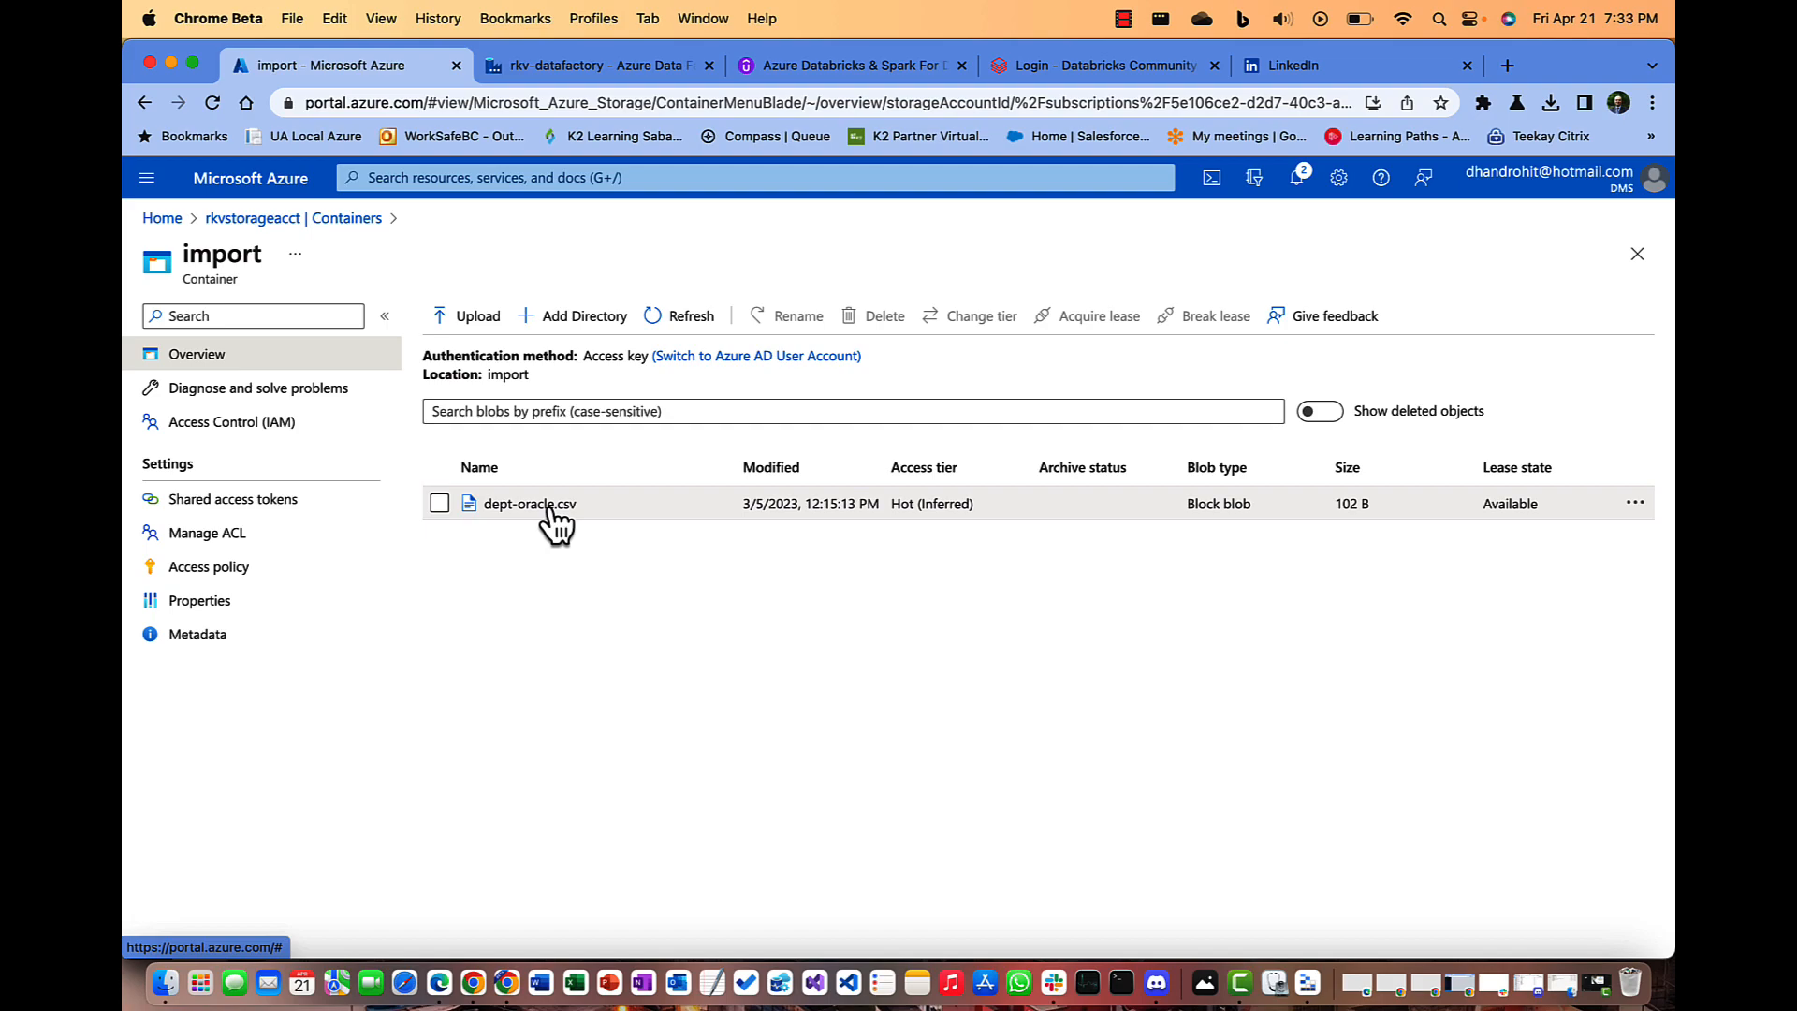
# - Switch to Azure Data Factory and start an Ingest built-in copy task set to run once now
pyautogui.click(603, 75)
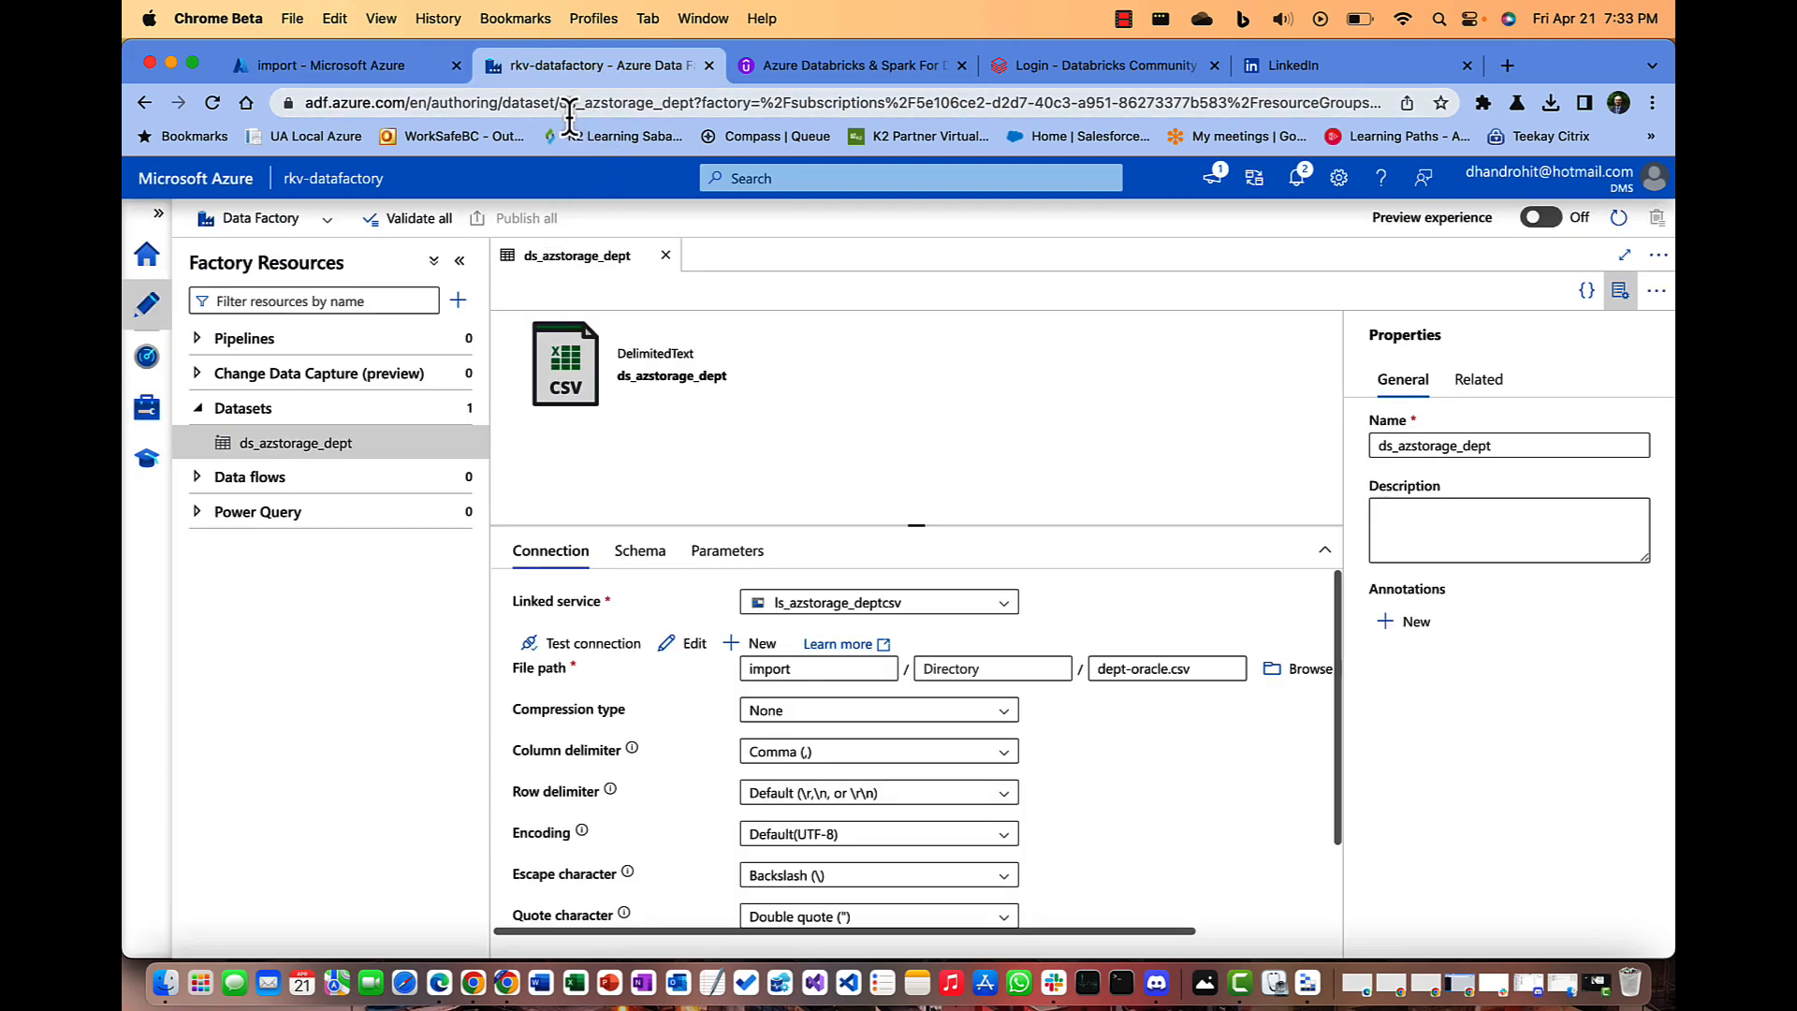
pyautogui.click(146, 254)
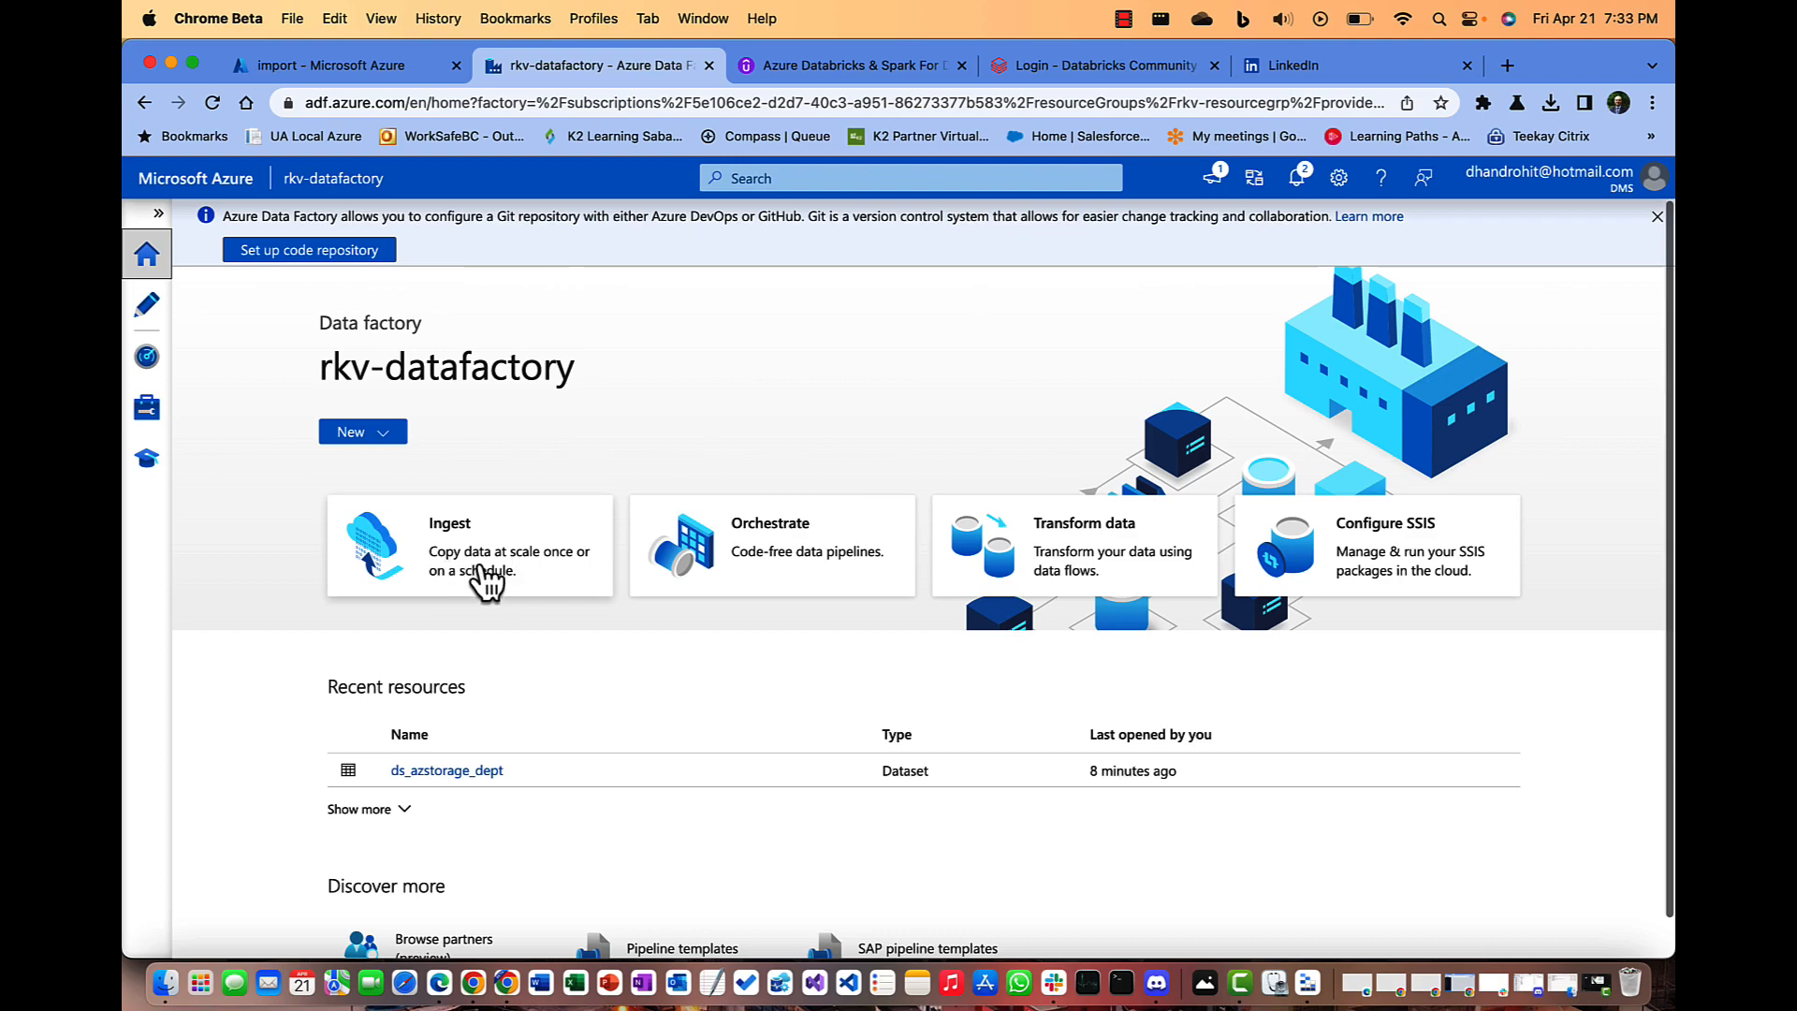
pyautogui.click(505, 576)
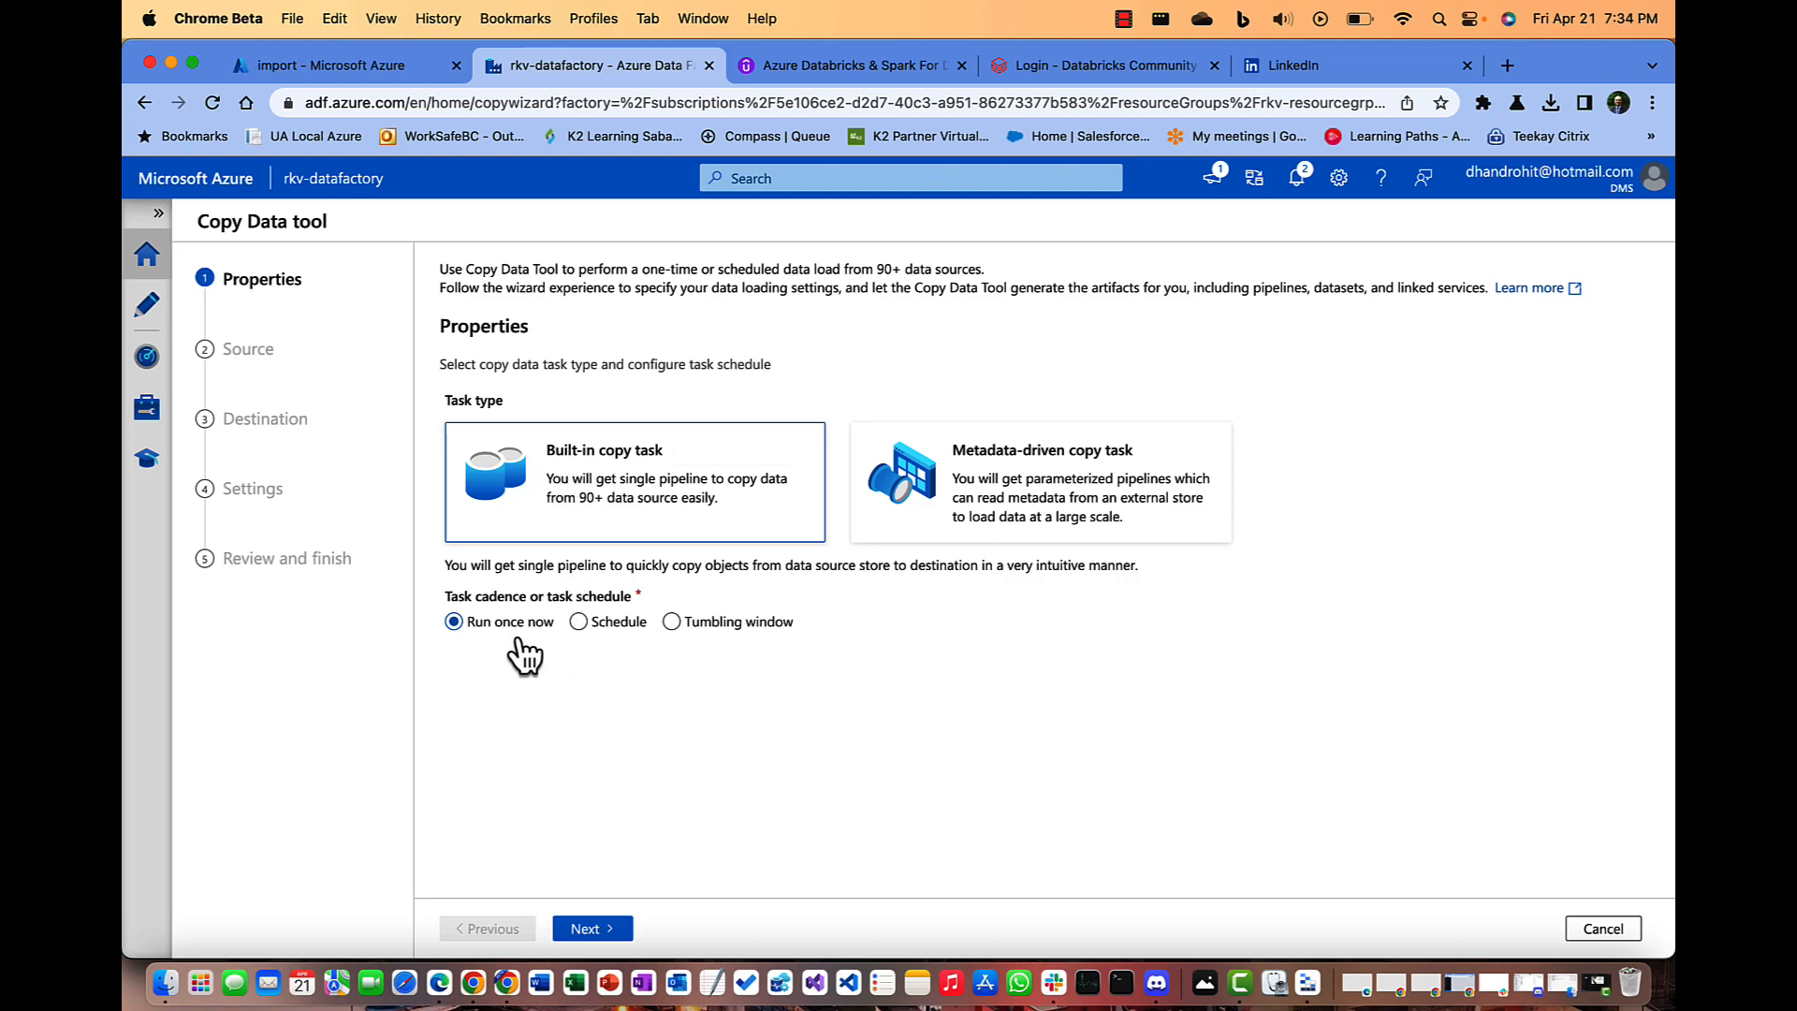
pyautogui.click(575, 930)
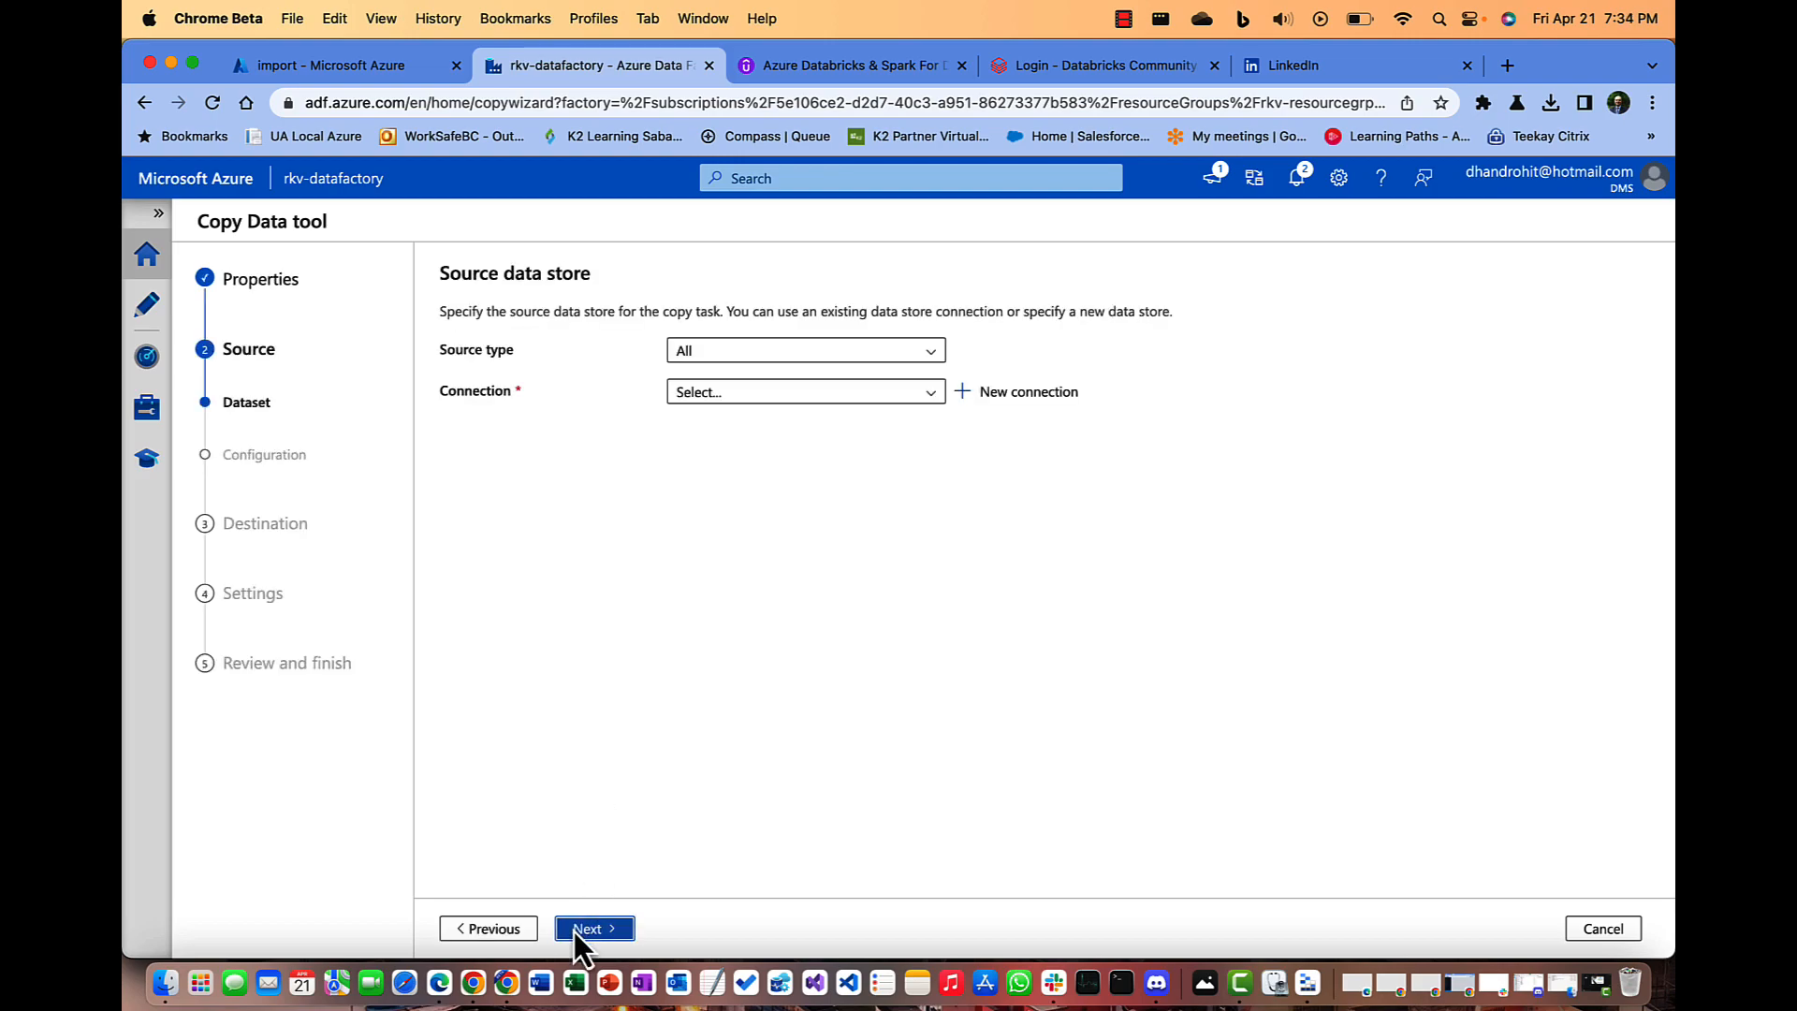
# - Set the source data store to Azure Blob Storage using the ls_azstorage_deptcsv connection
pyautogui.click(738, 356)
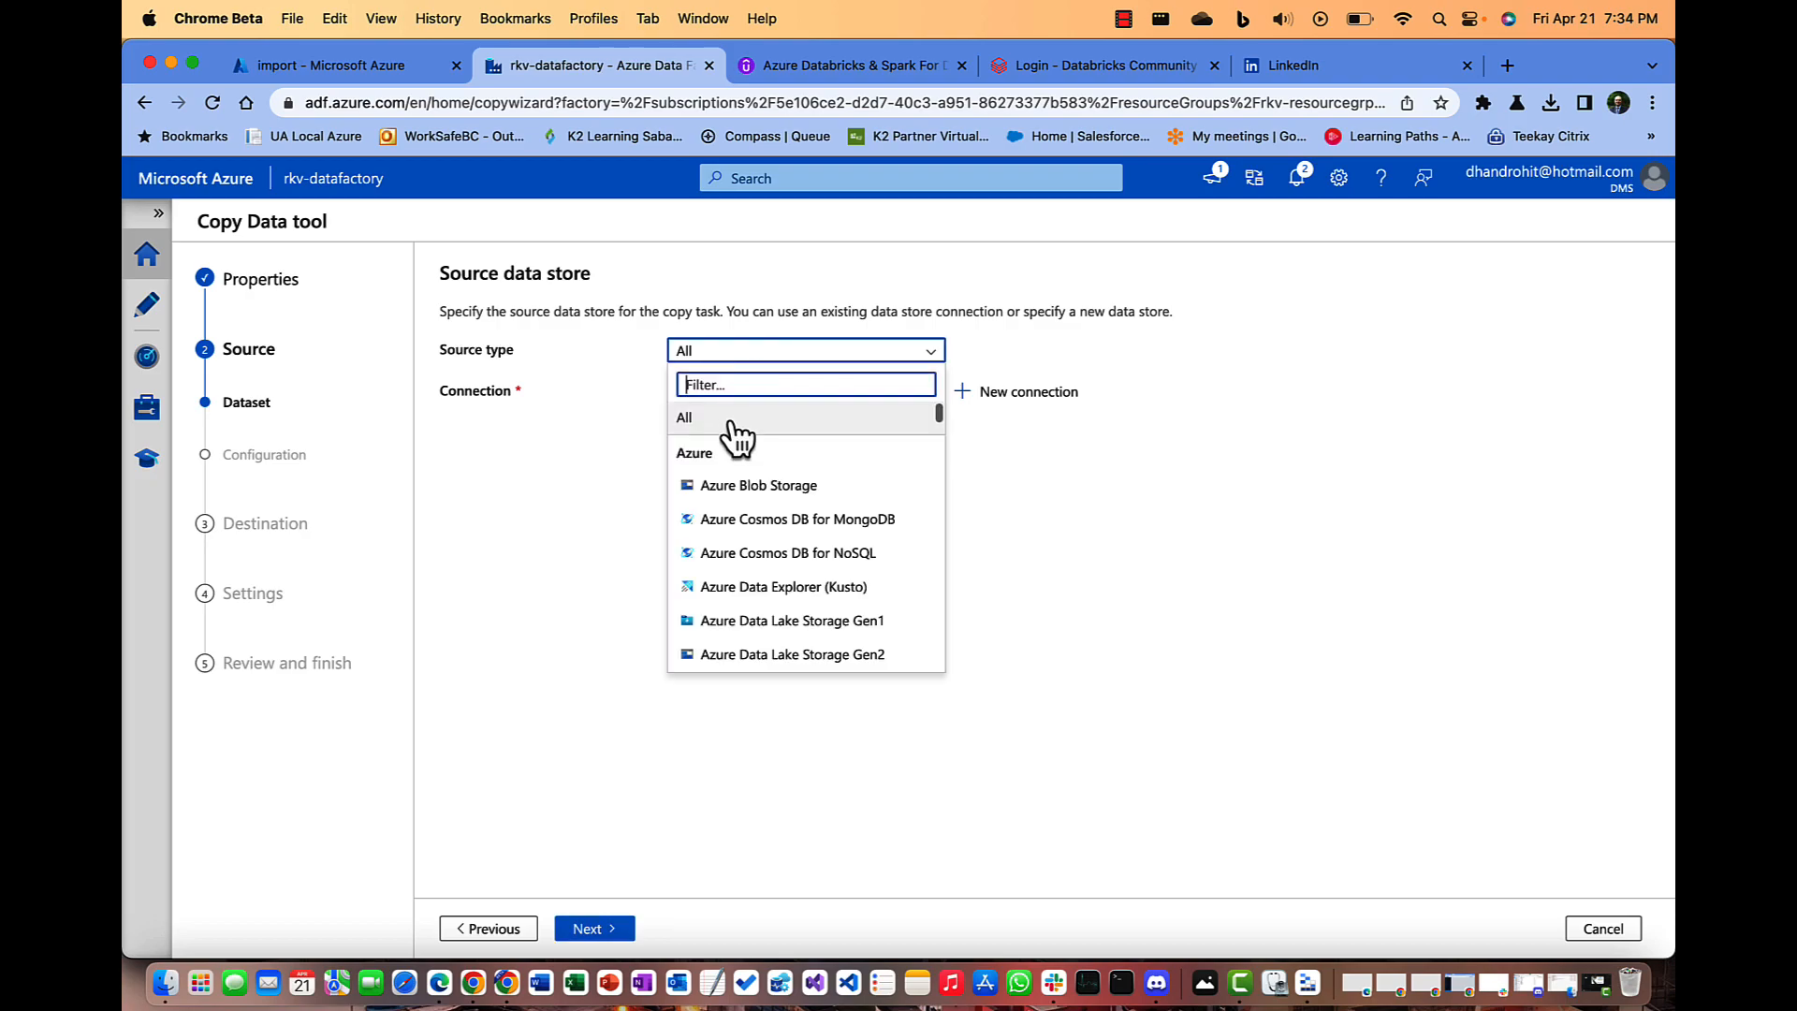
pyautogui.click(723, 486)
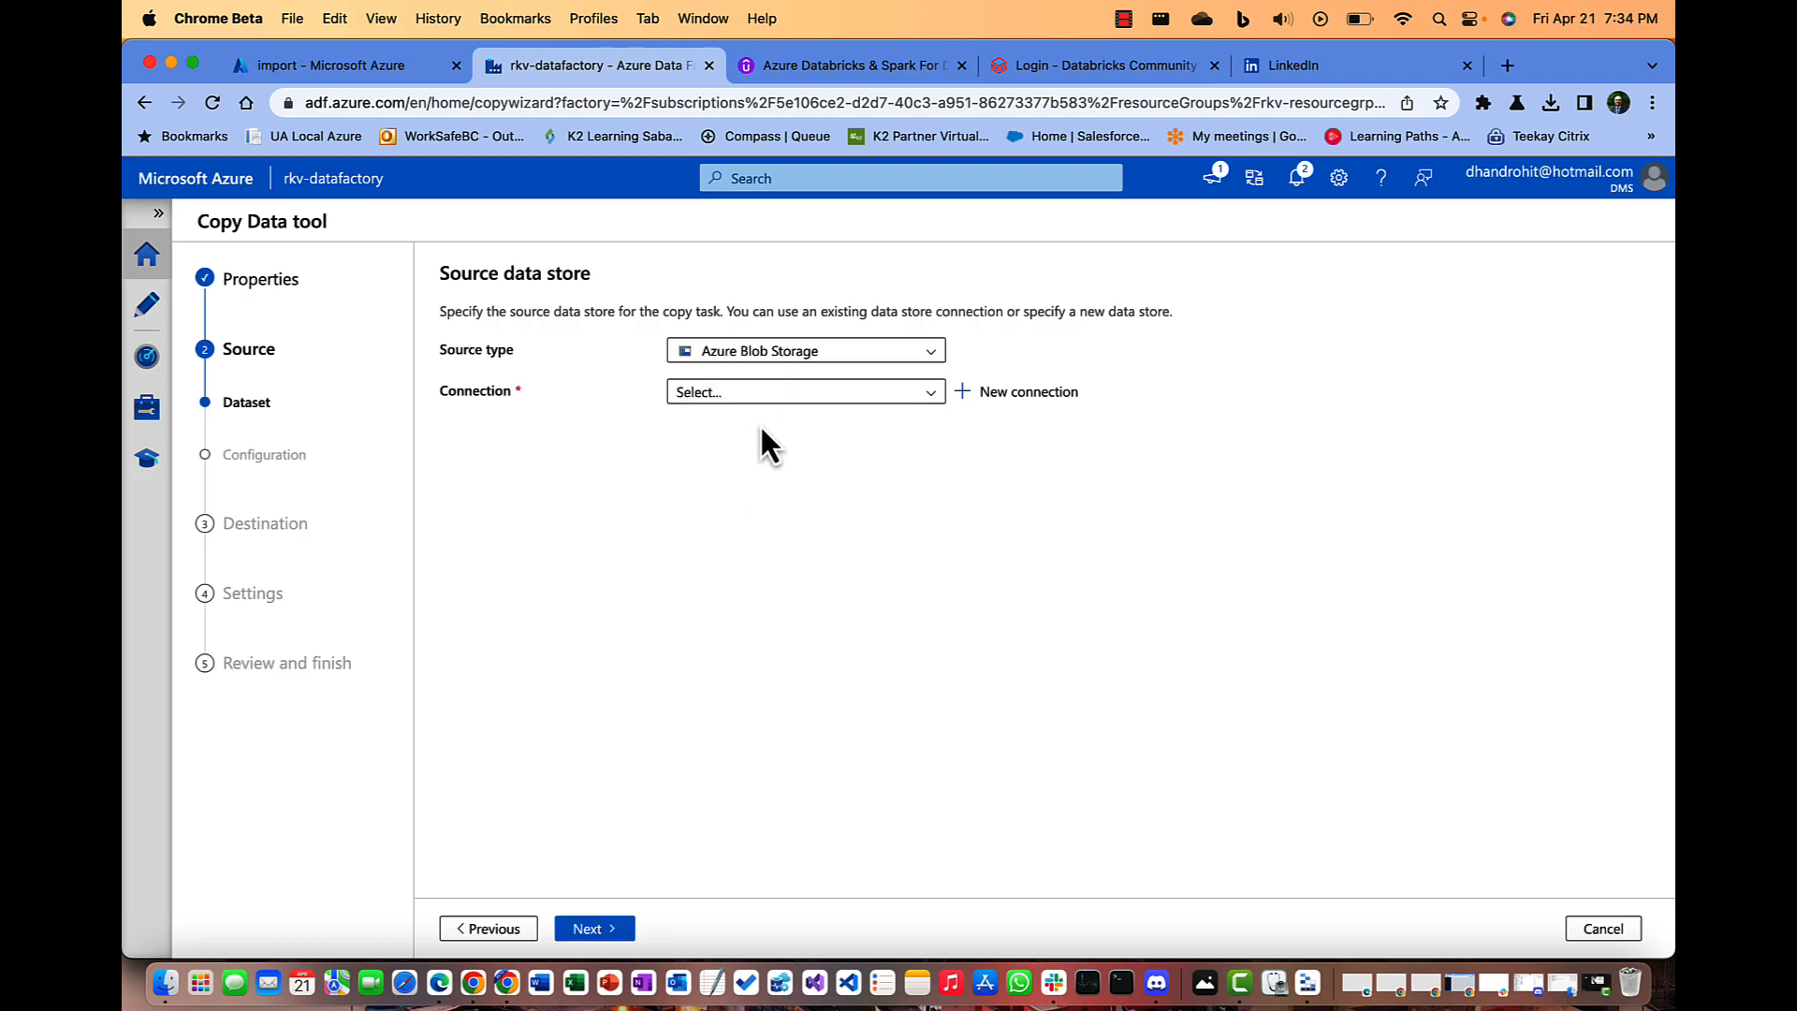
pyautogui.click(756, 395)
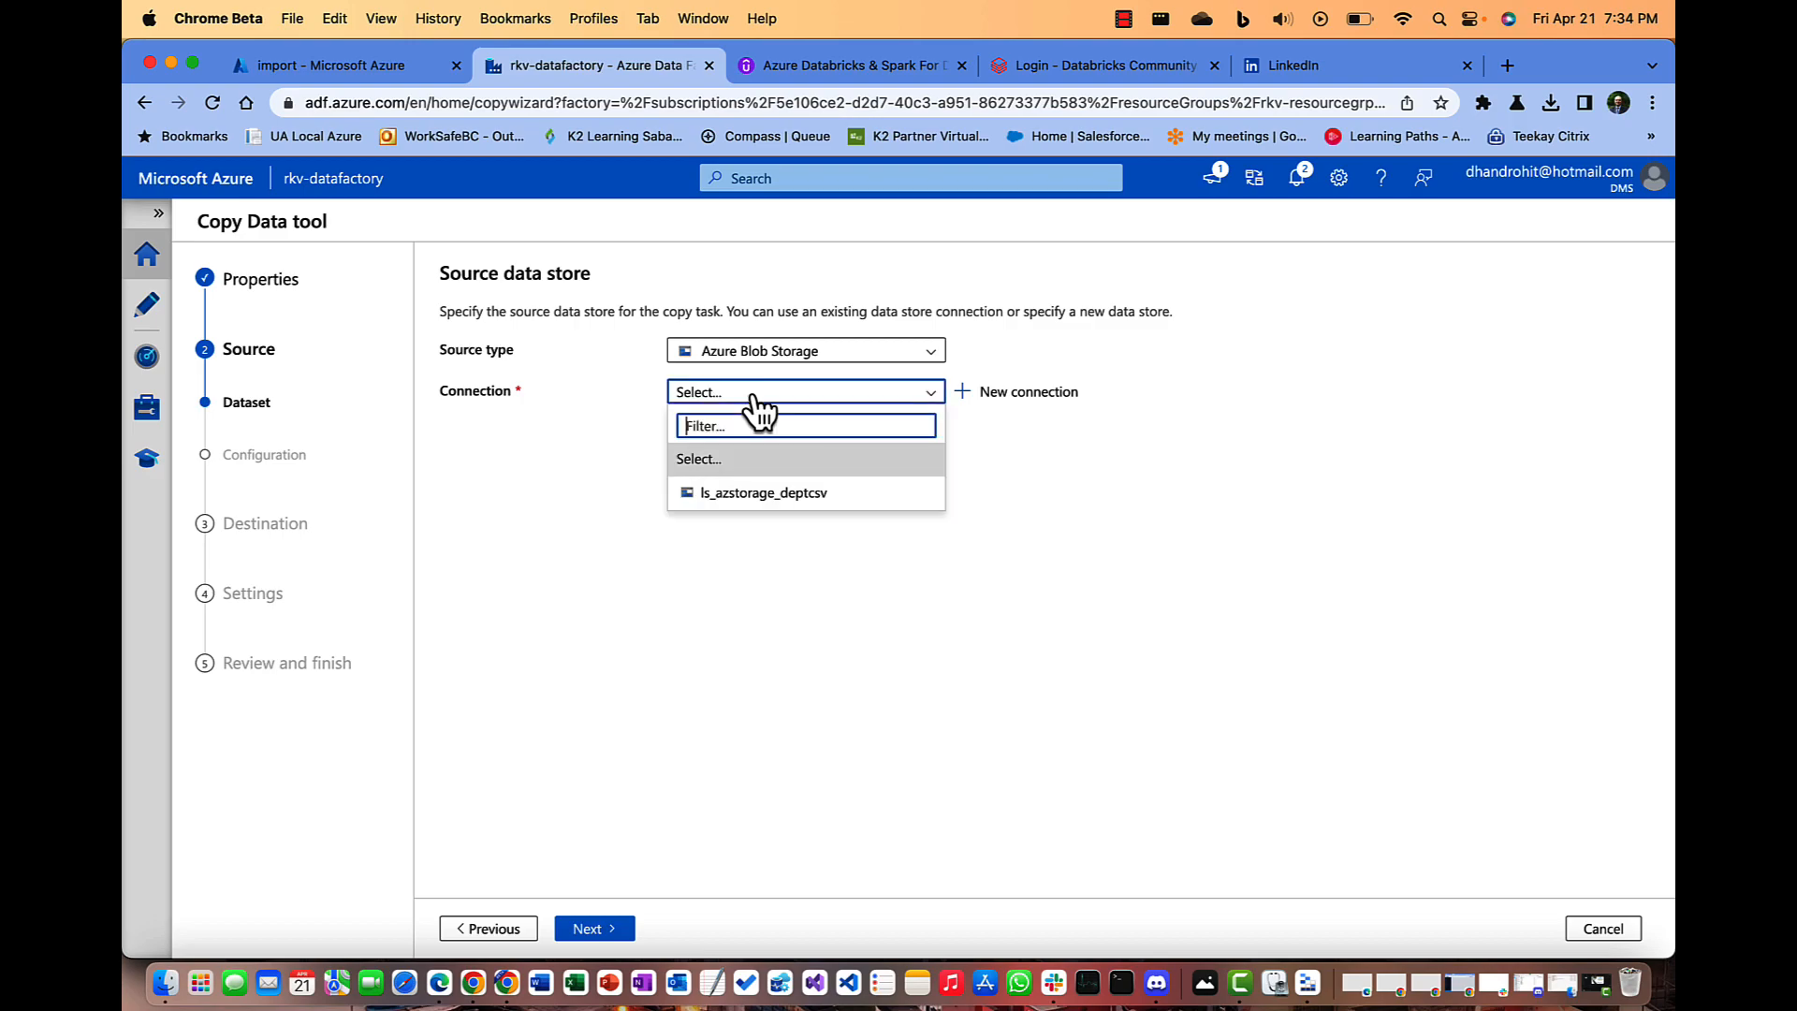
pyautogui.click(744, 496)
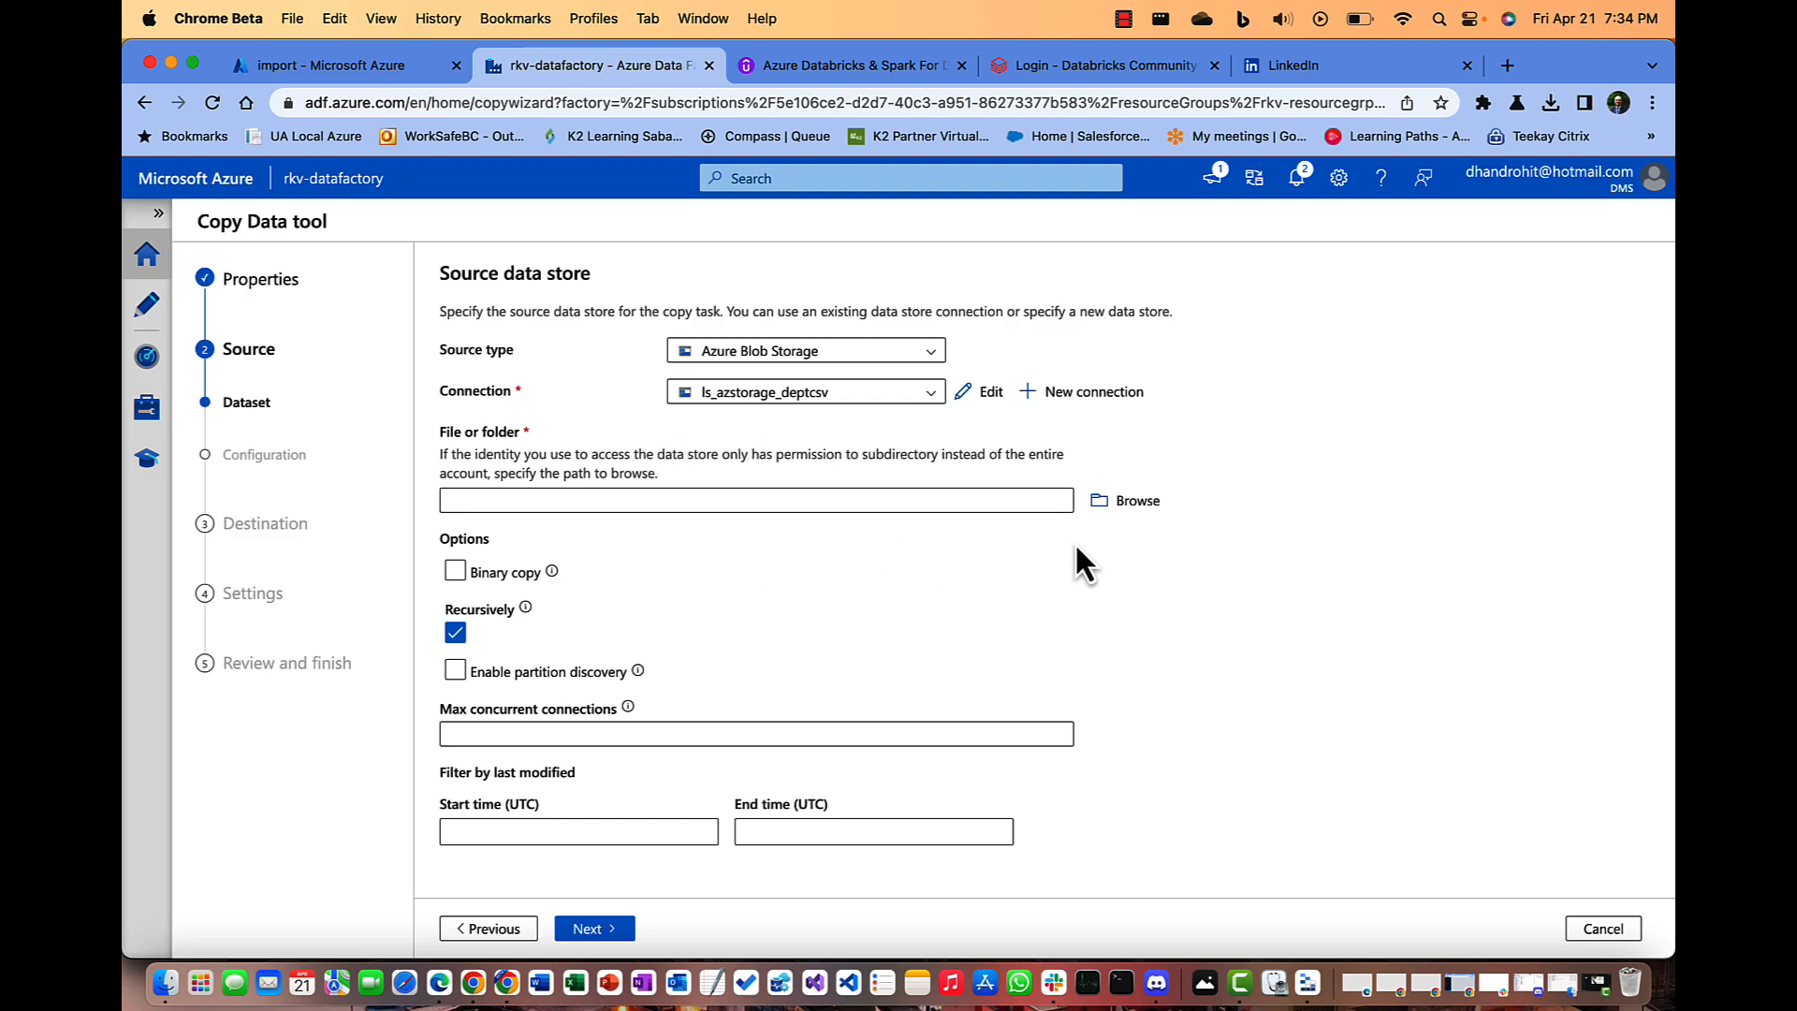
# - Choose dept-oracle.csv from the import folder as the source file and continue to its file format settings
pyautogui.click(1131, 502)
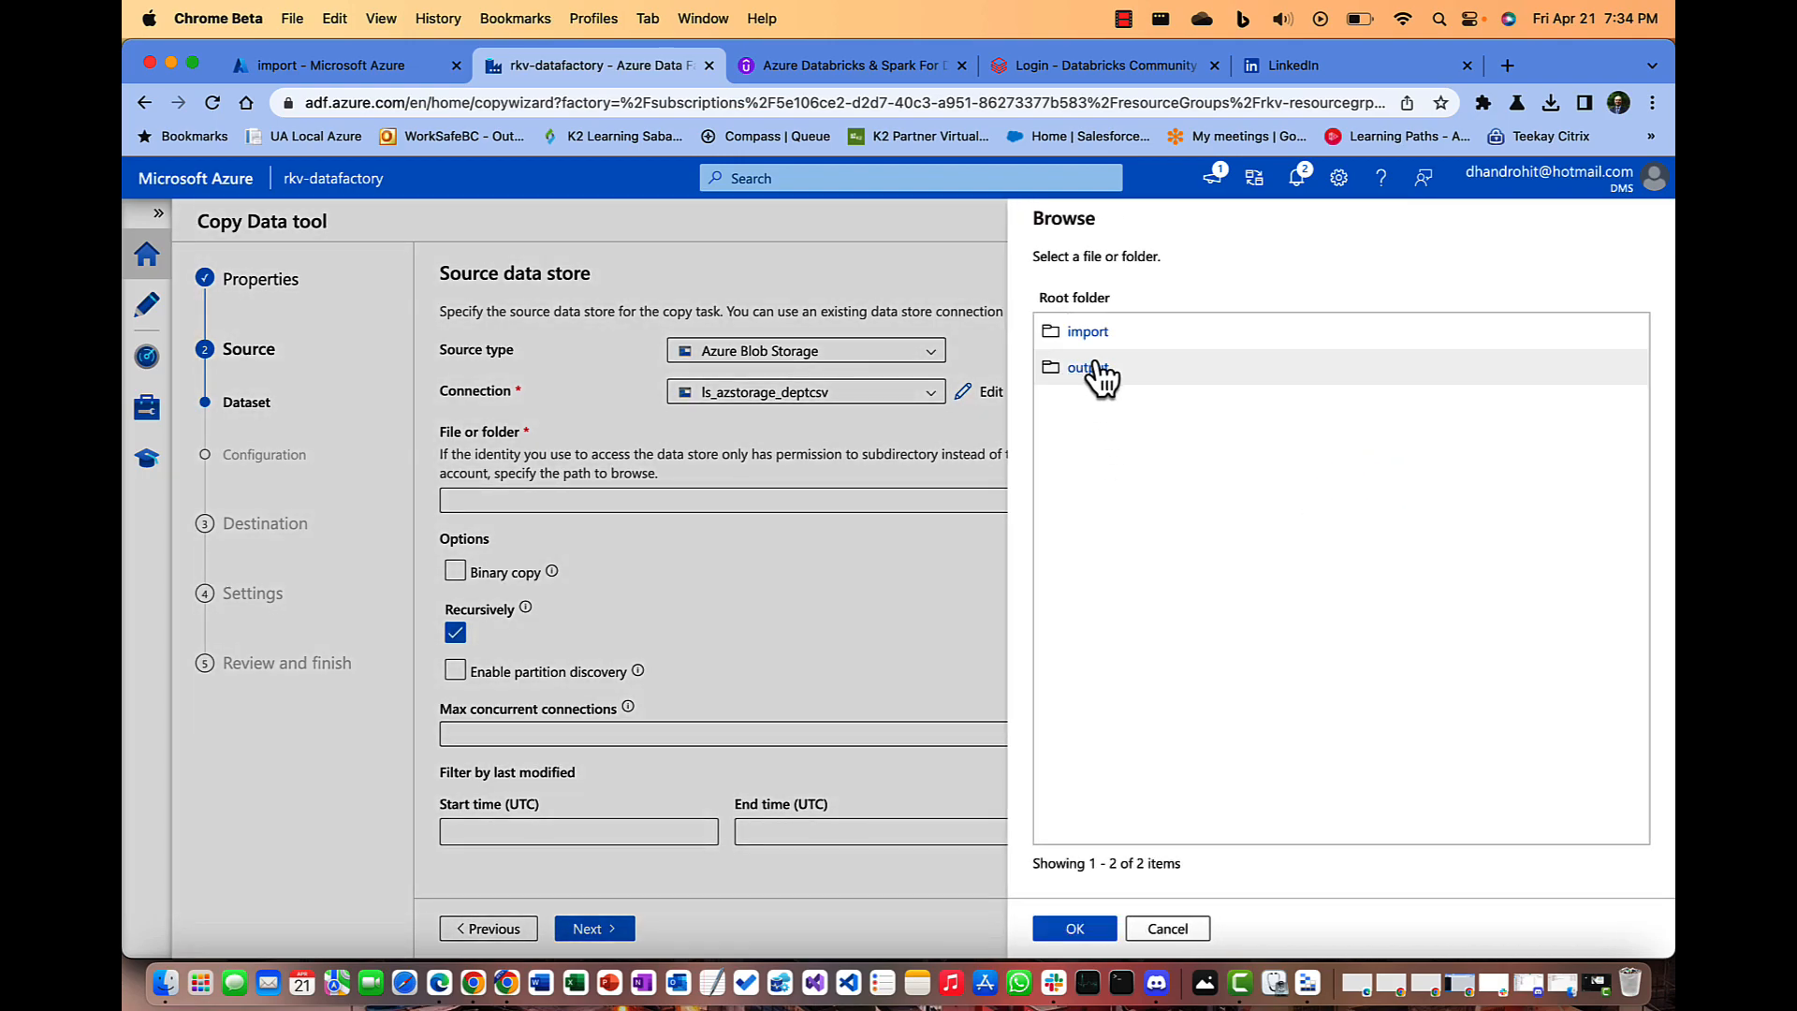
pyautogui.click(1081, 335)
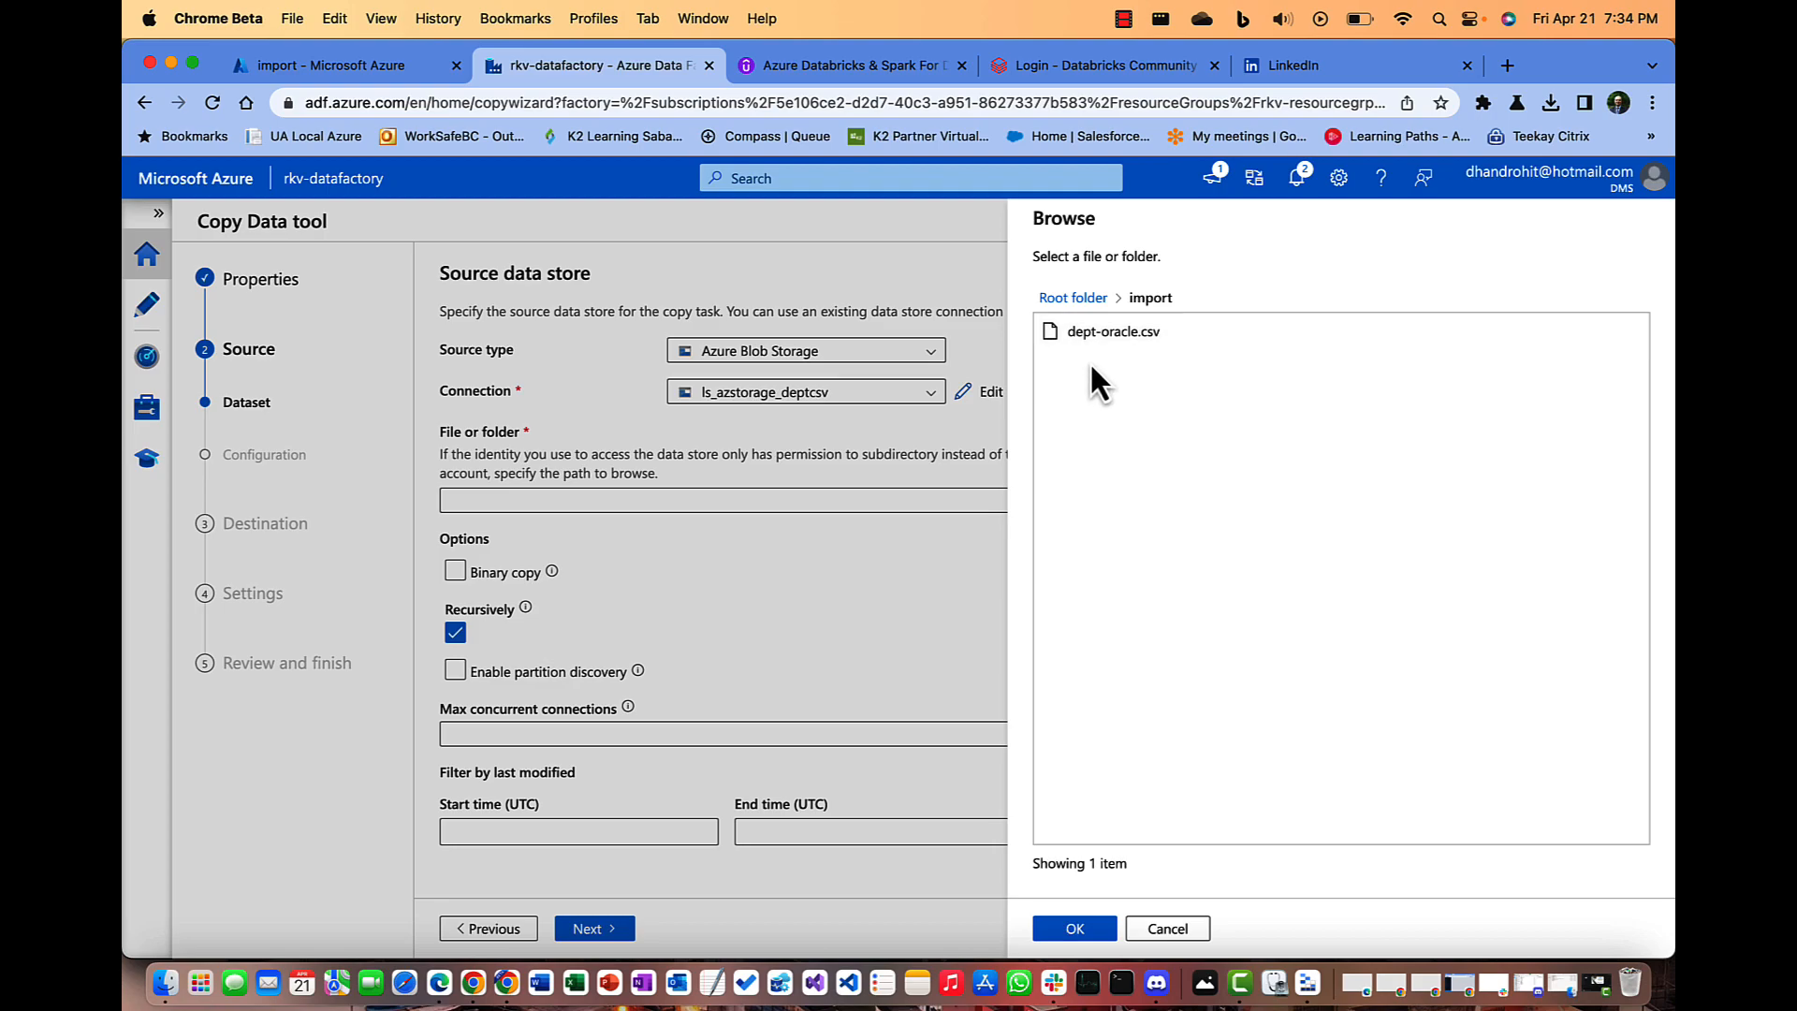
pyautogui.click(1109, 341)
pyautogui.click(1079, 930)
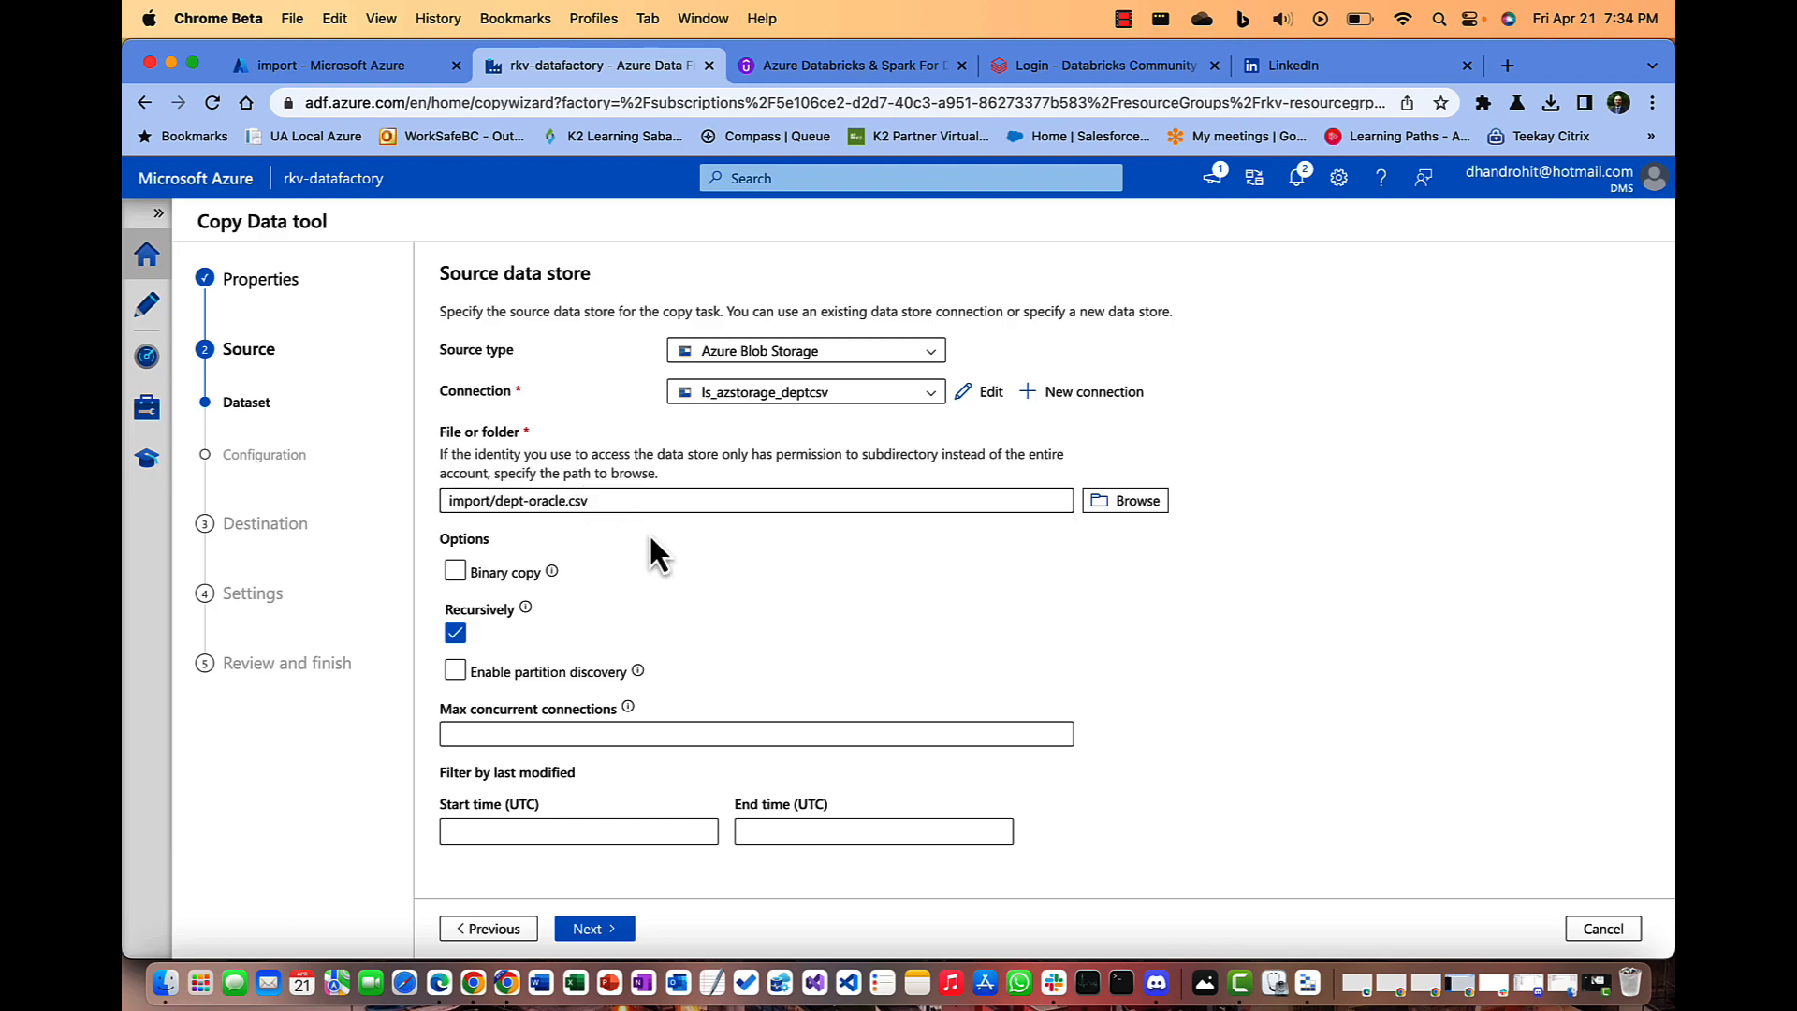
pyautogui.click(593, 921)
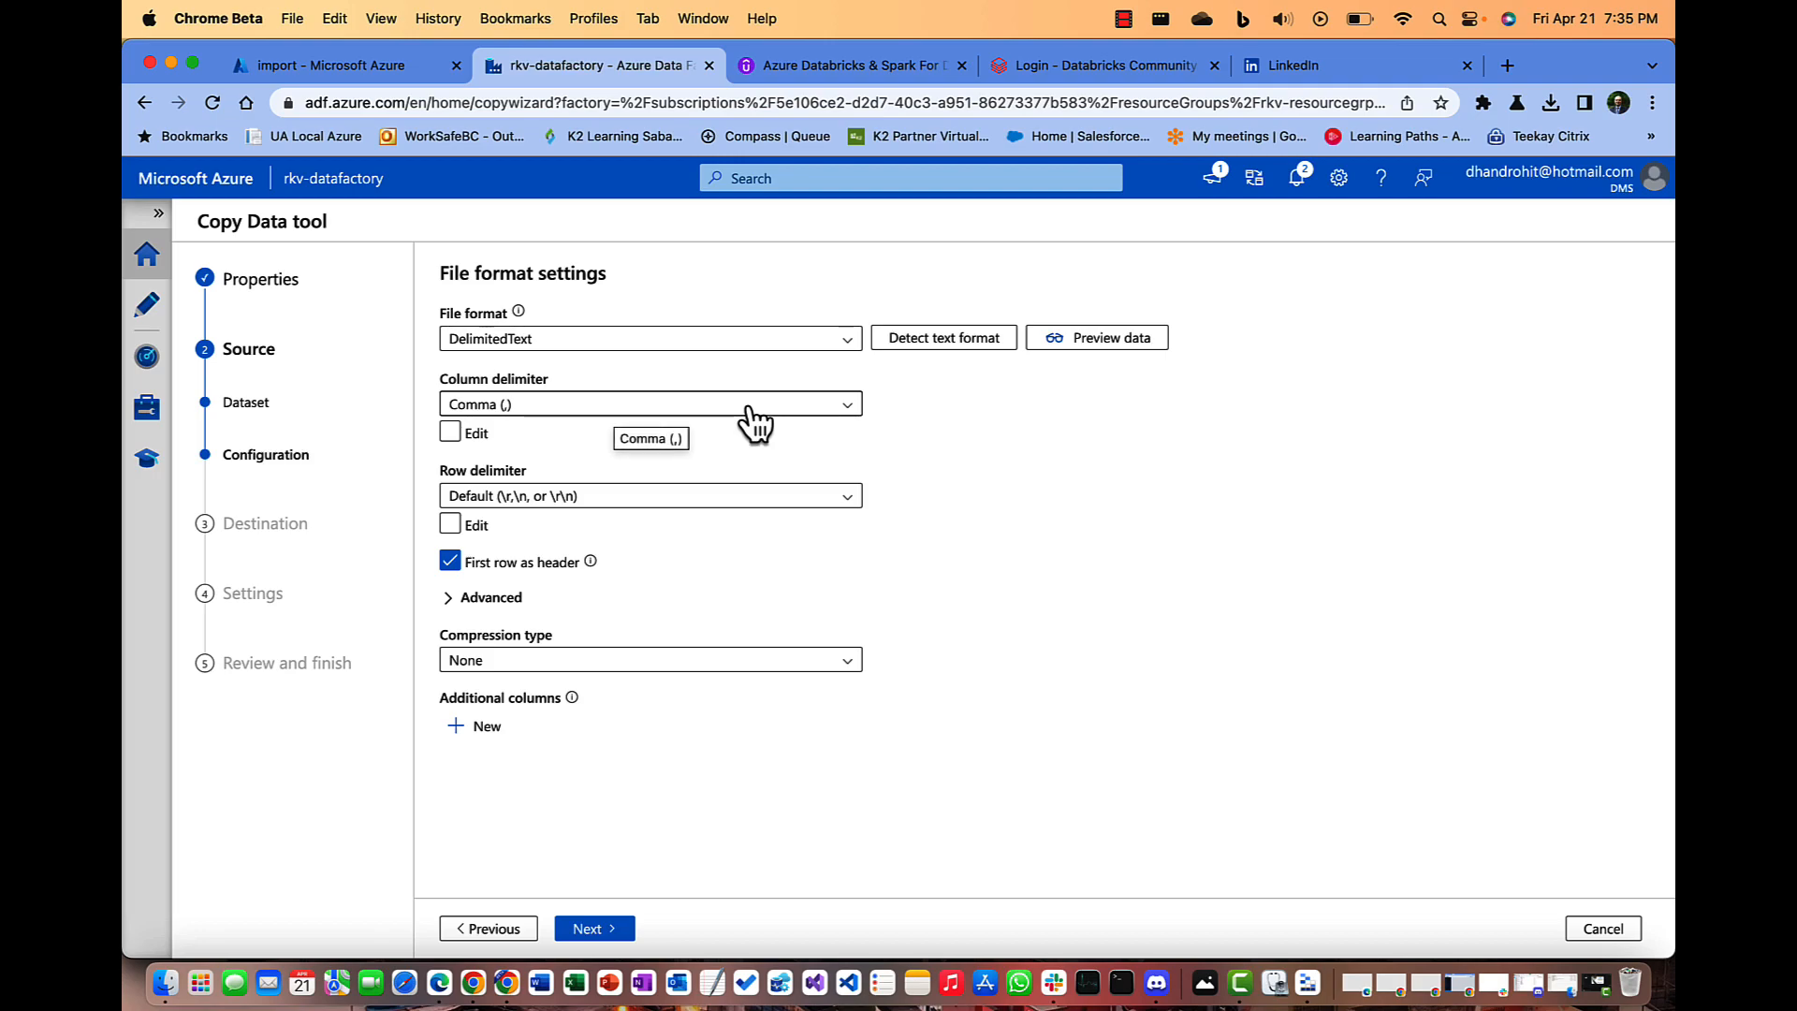
# - Preview the source file's data and schema, and close the preview
pyautogui.click(1089, 339)
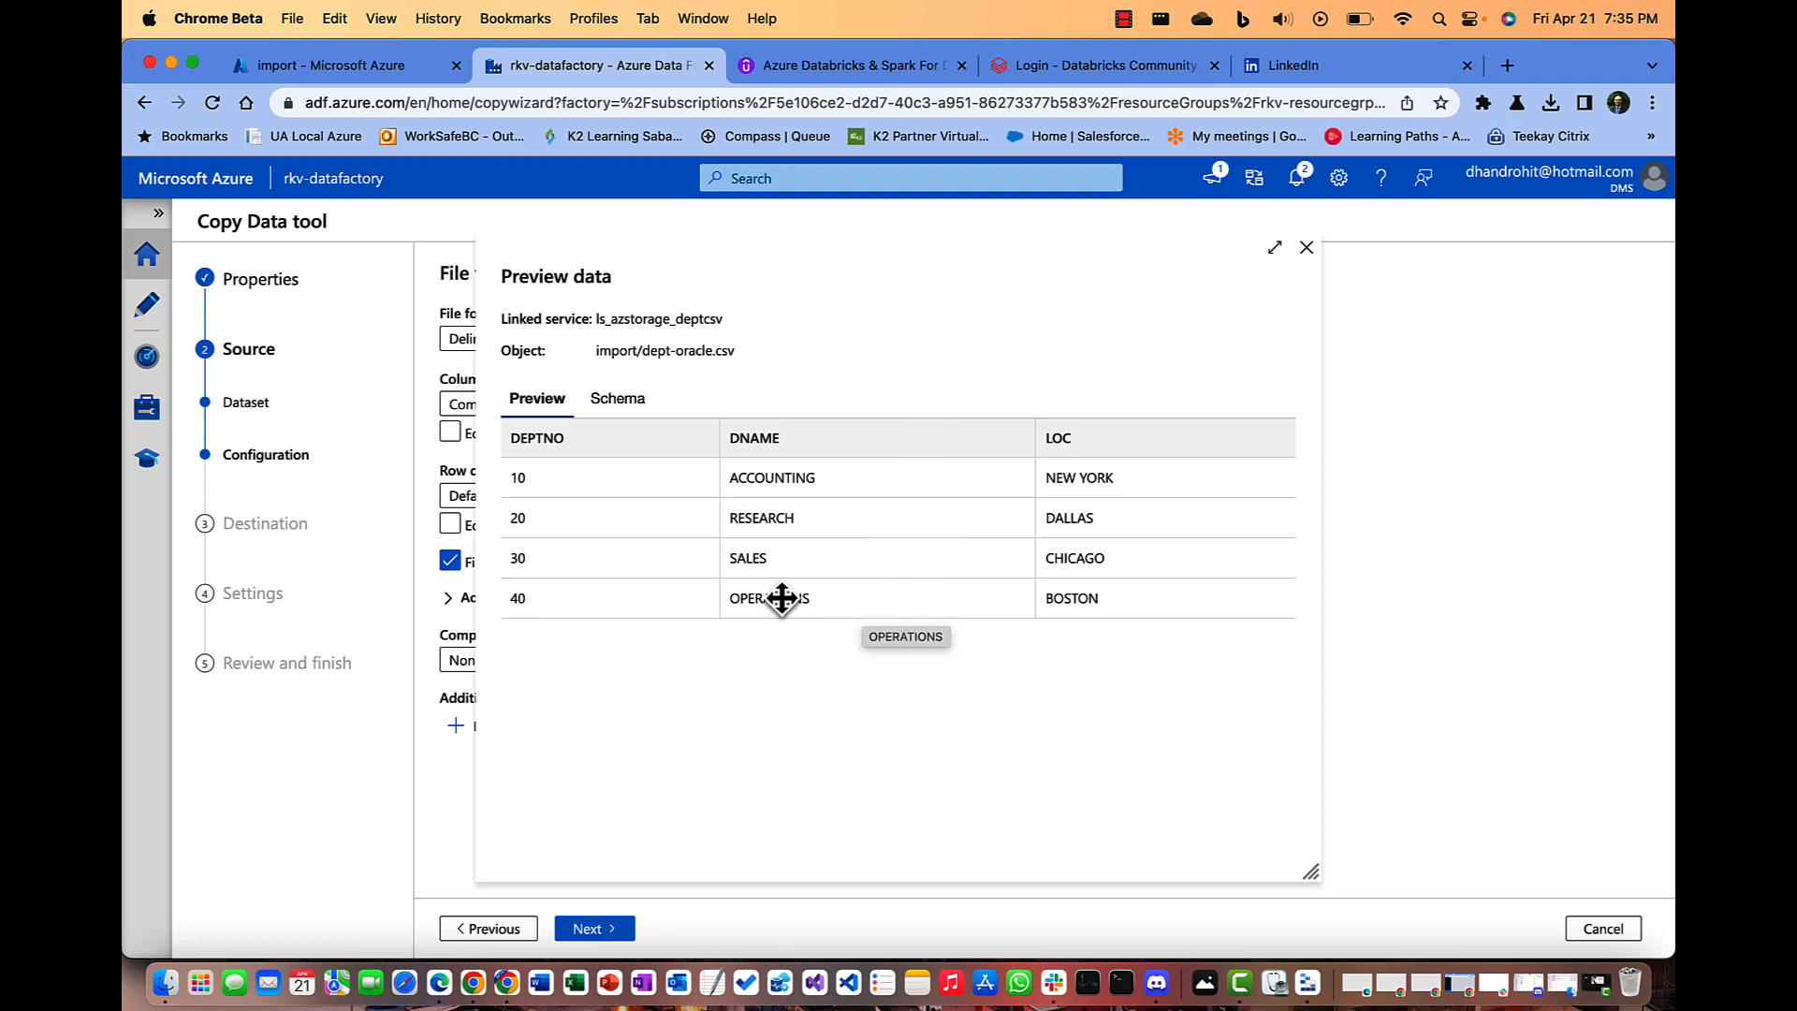
pyautogui.click(618, 413)
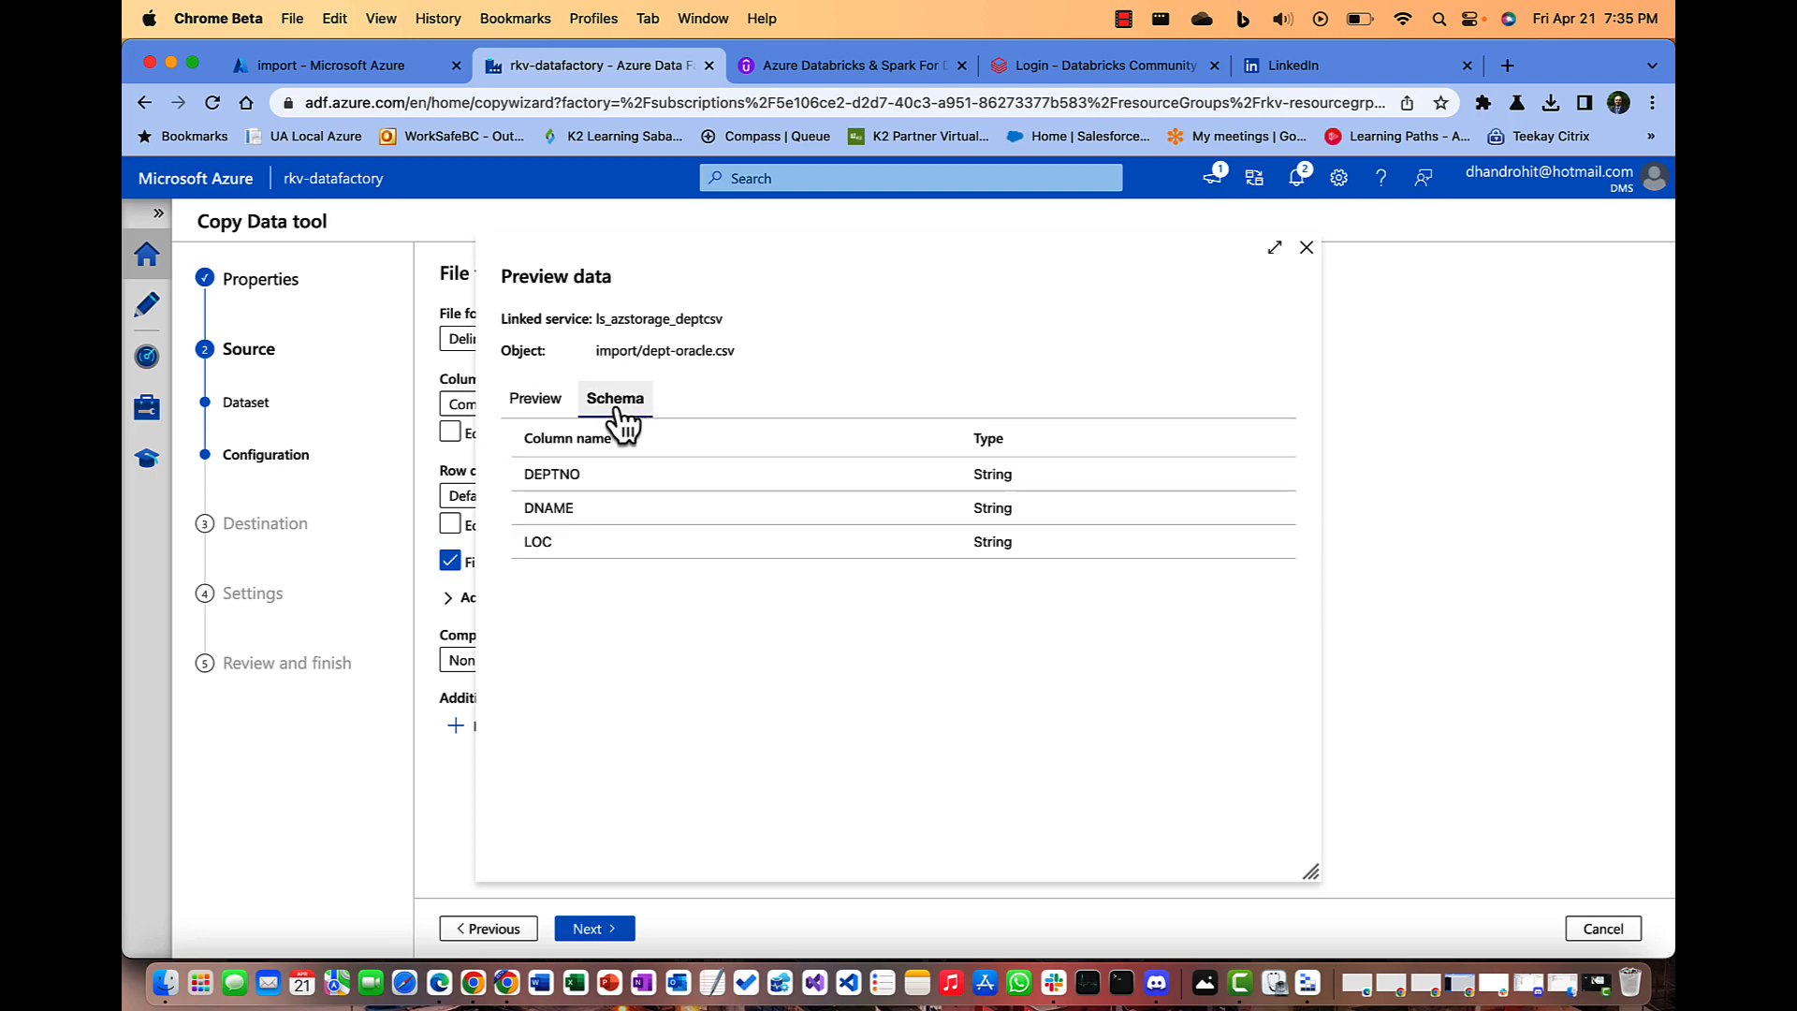
pyautogui.click(535, 401)
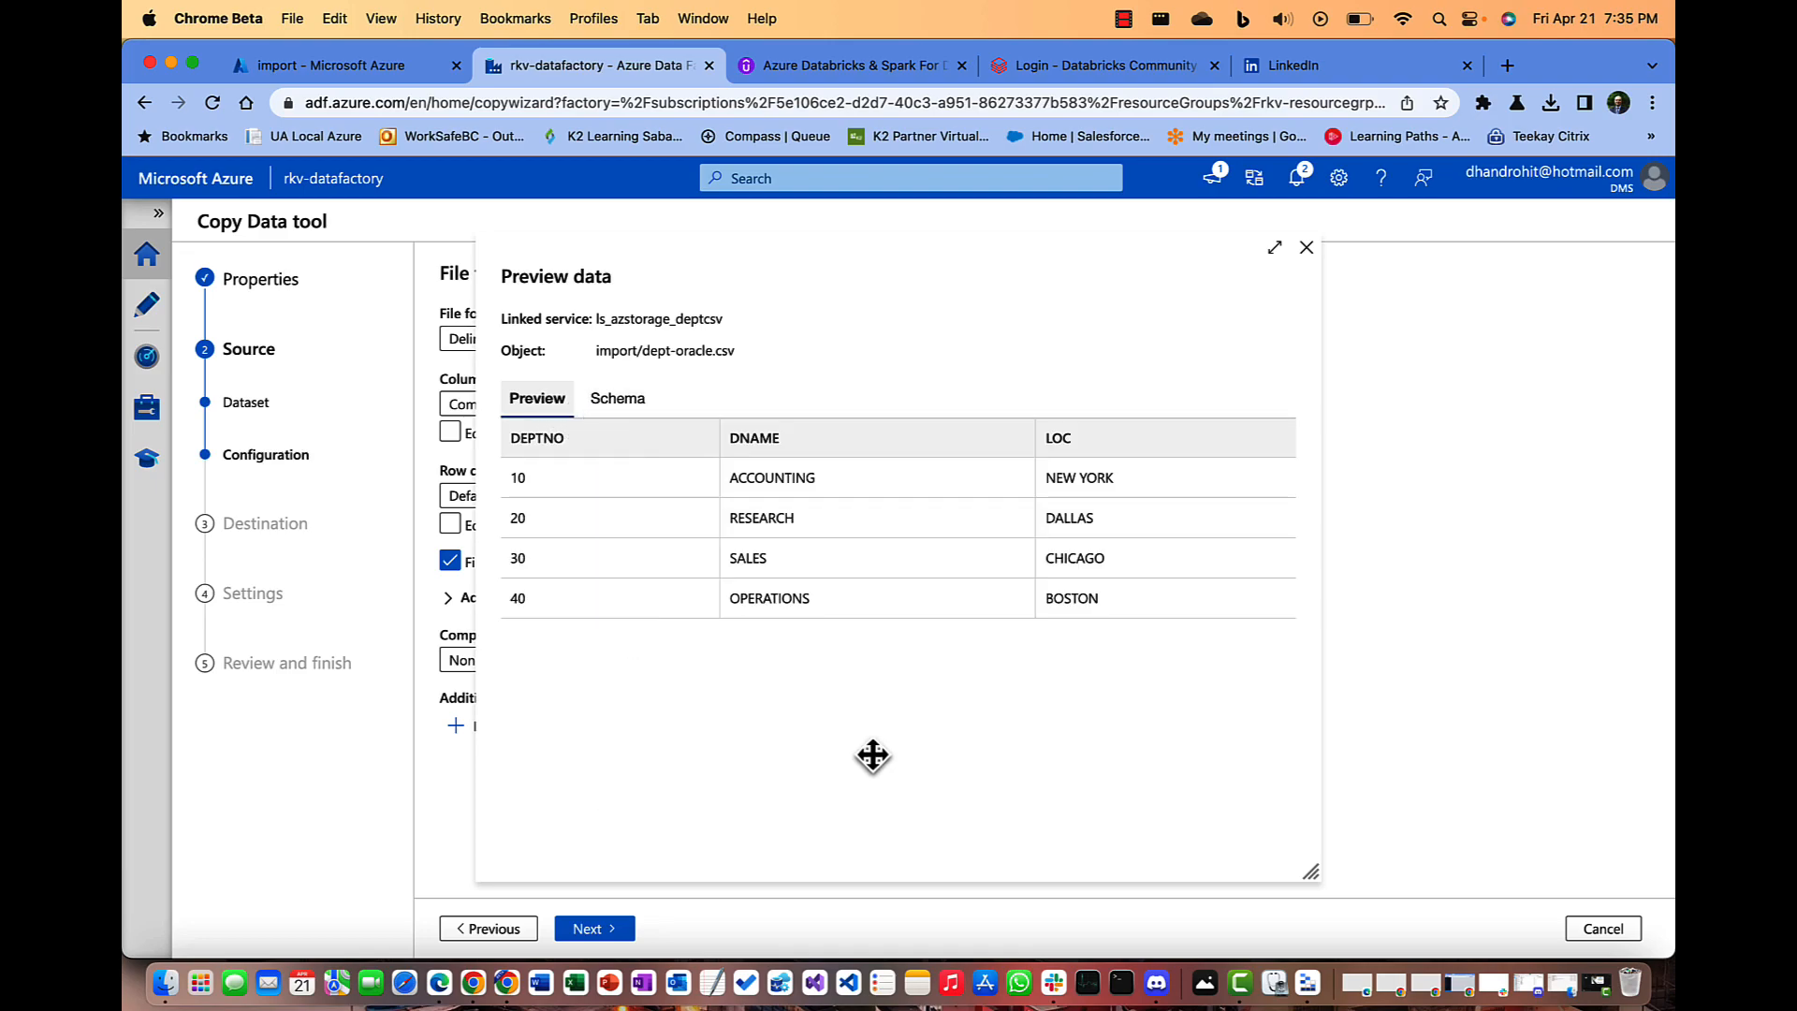
pyautogui.click(1306, 251)
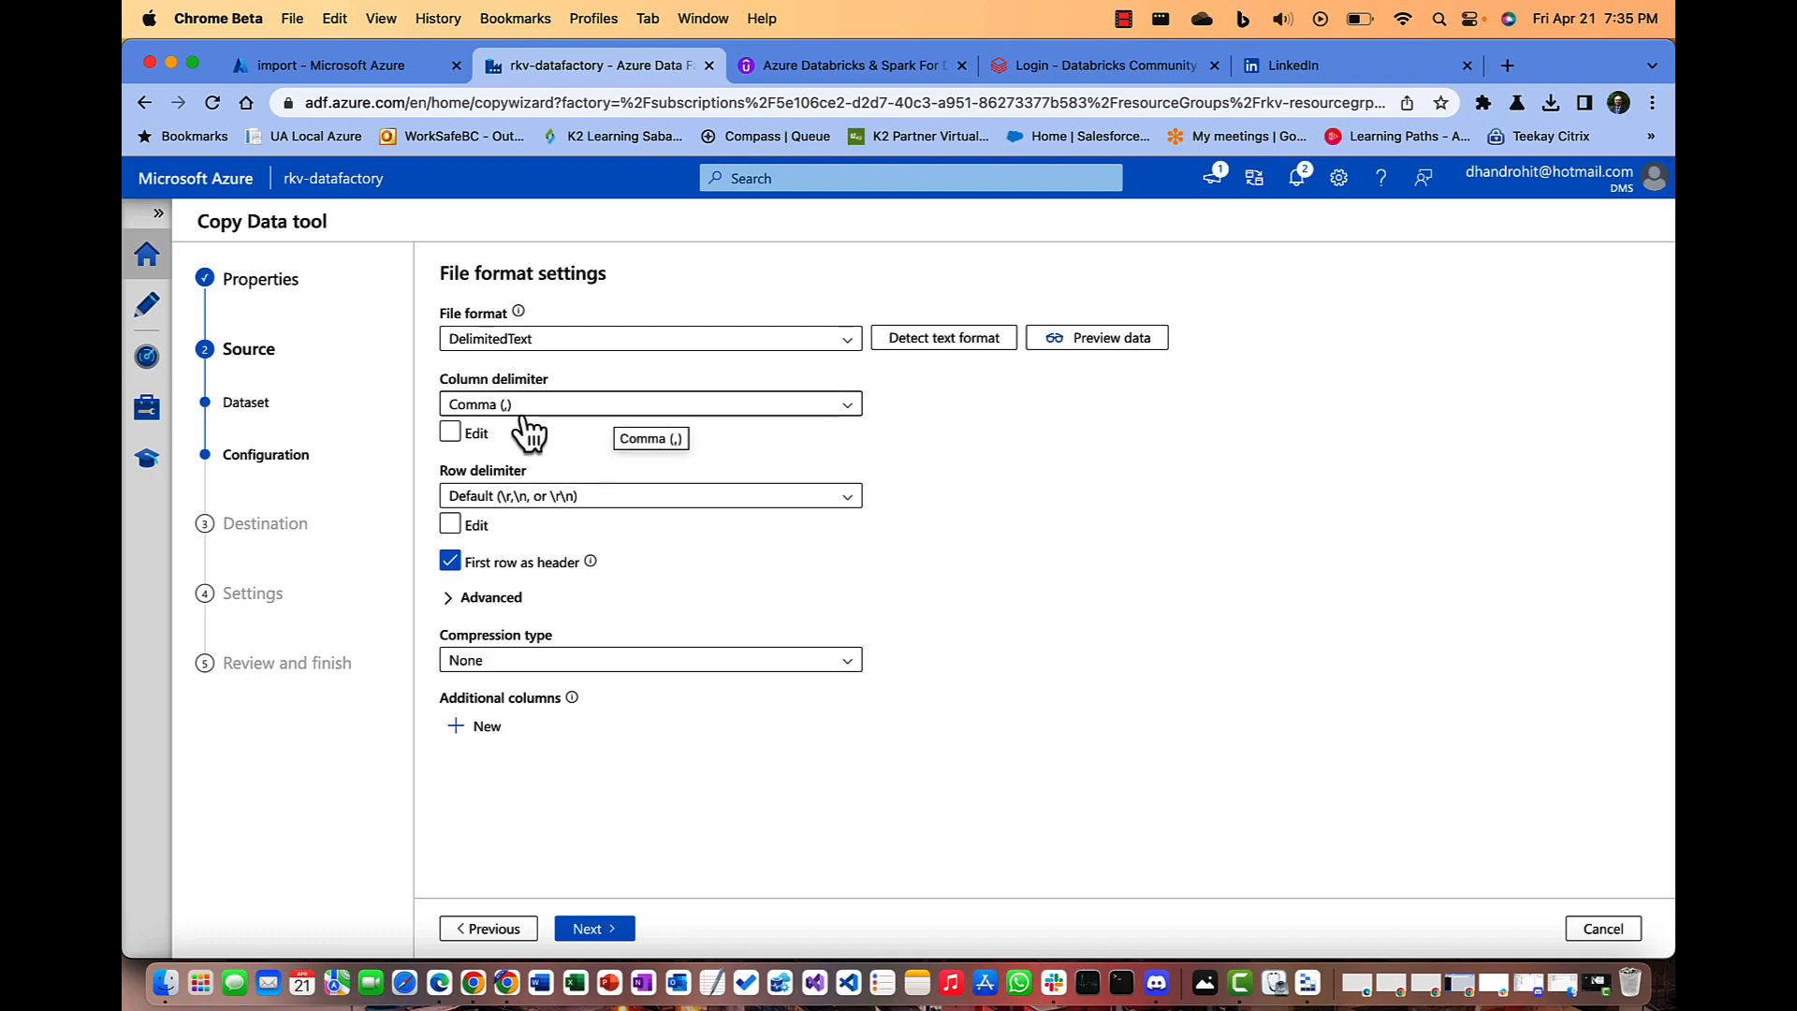
# - Check the advanced source format options and accept the source file format settings as they are
pyautogui.click(496, 599)
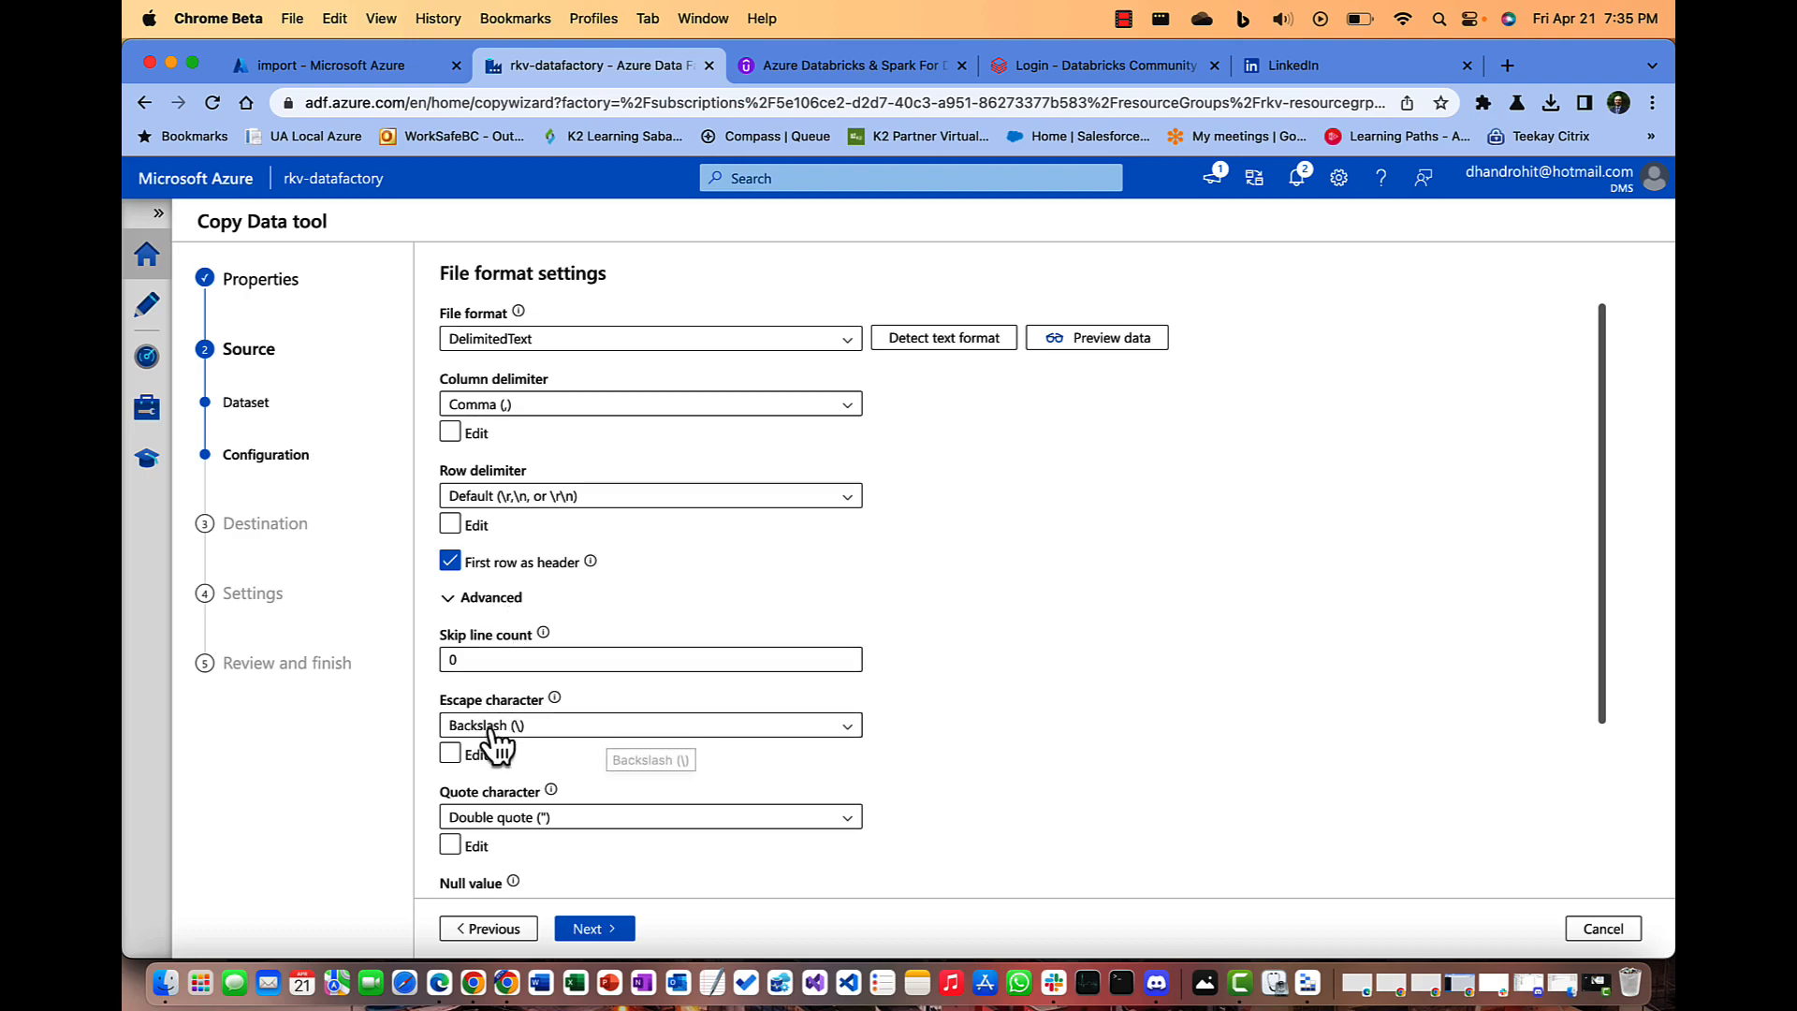
pyautogui.click(490, 602)
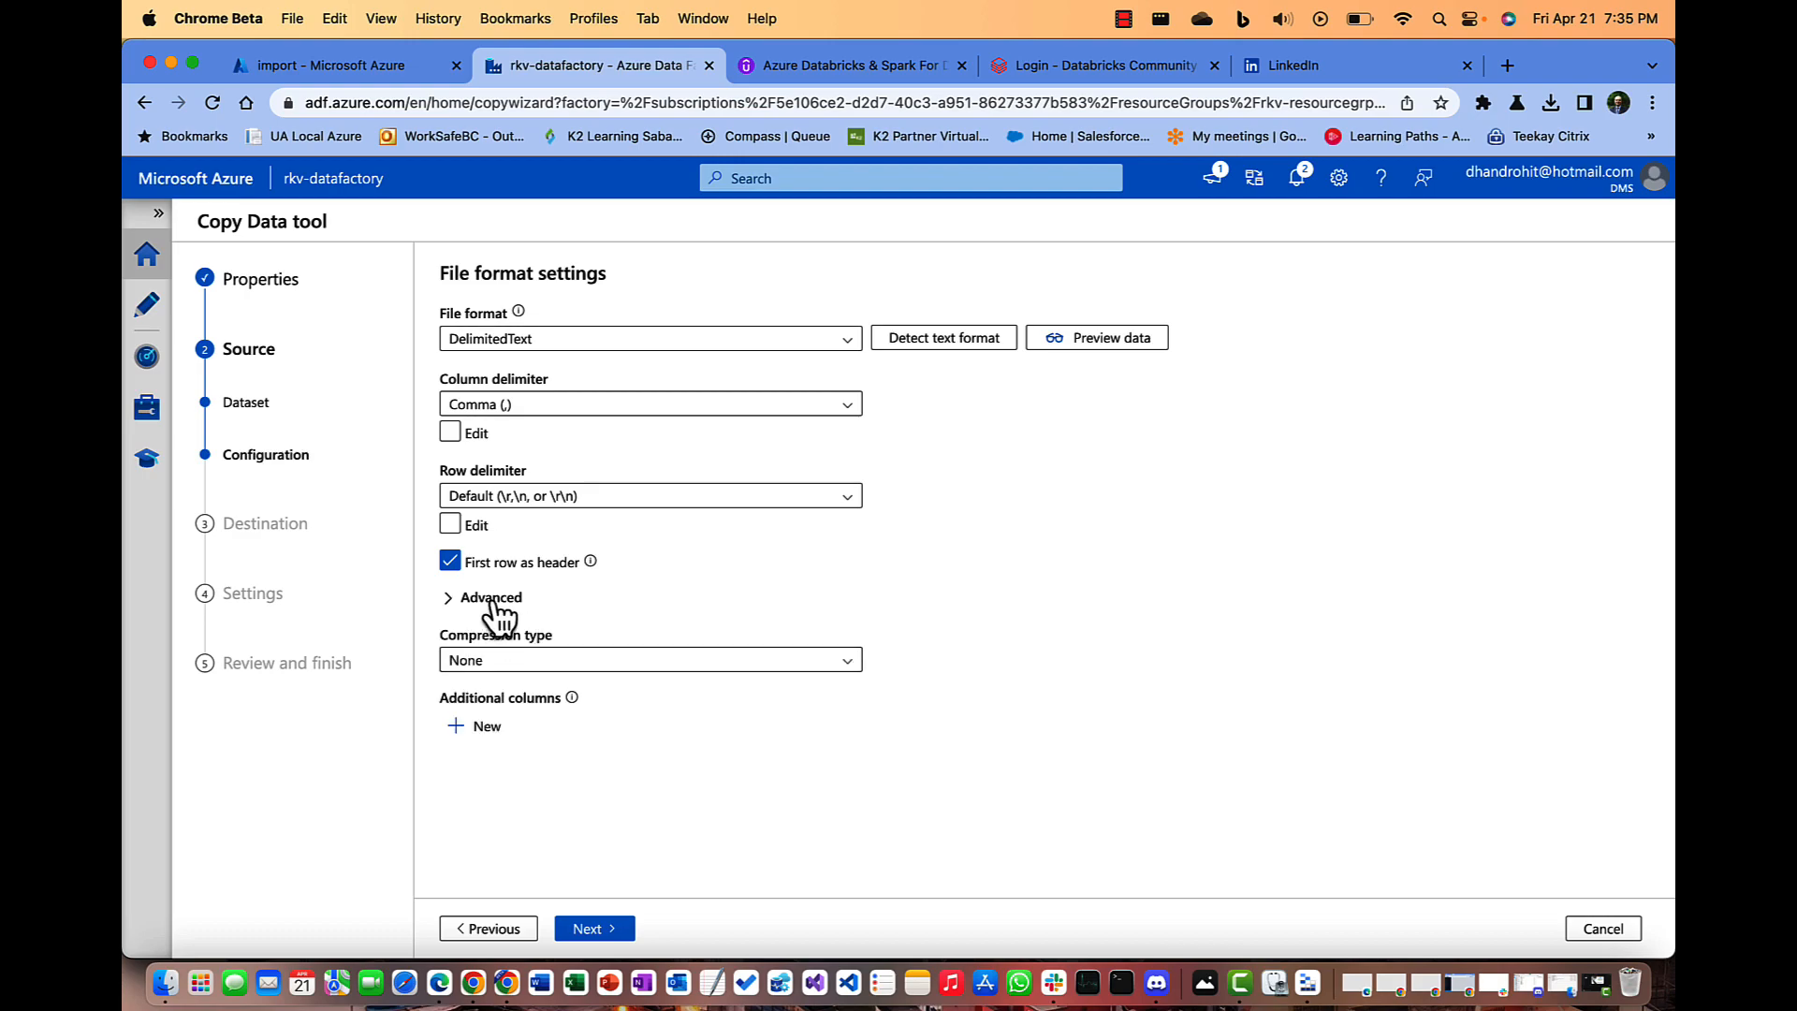
pyautogui.click(595, 932)
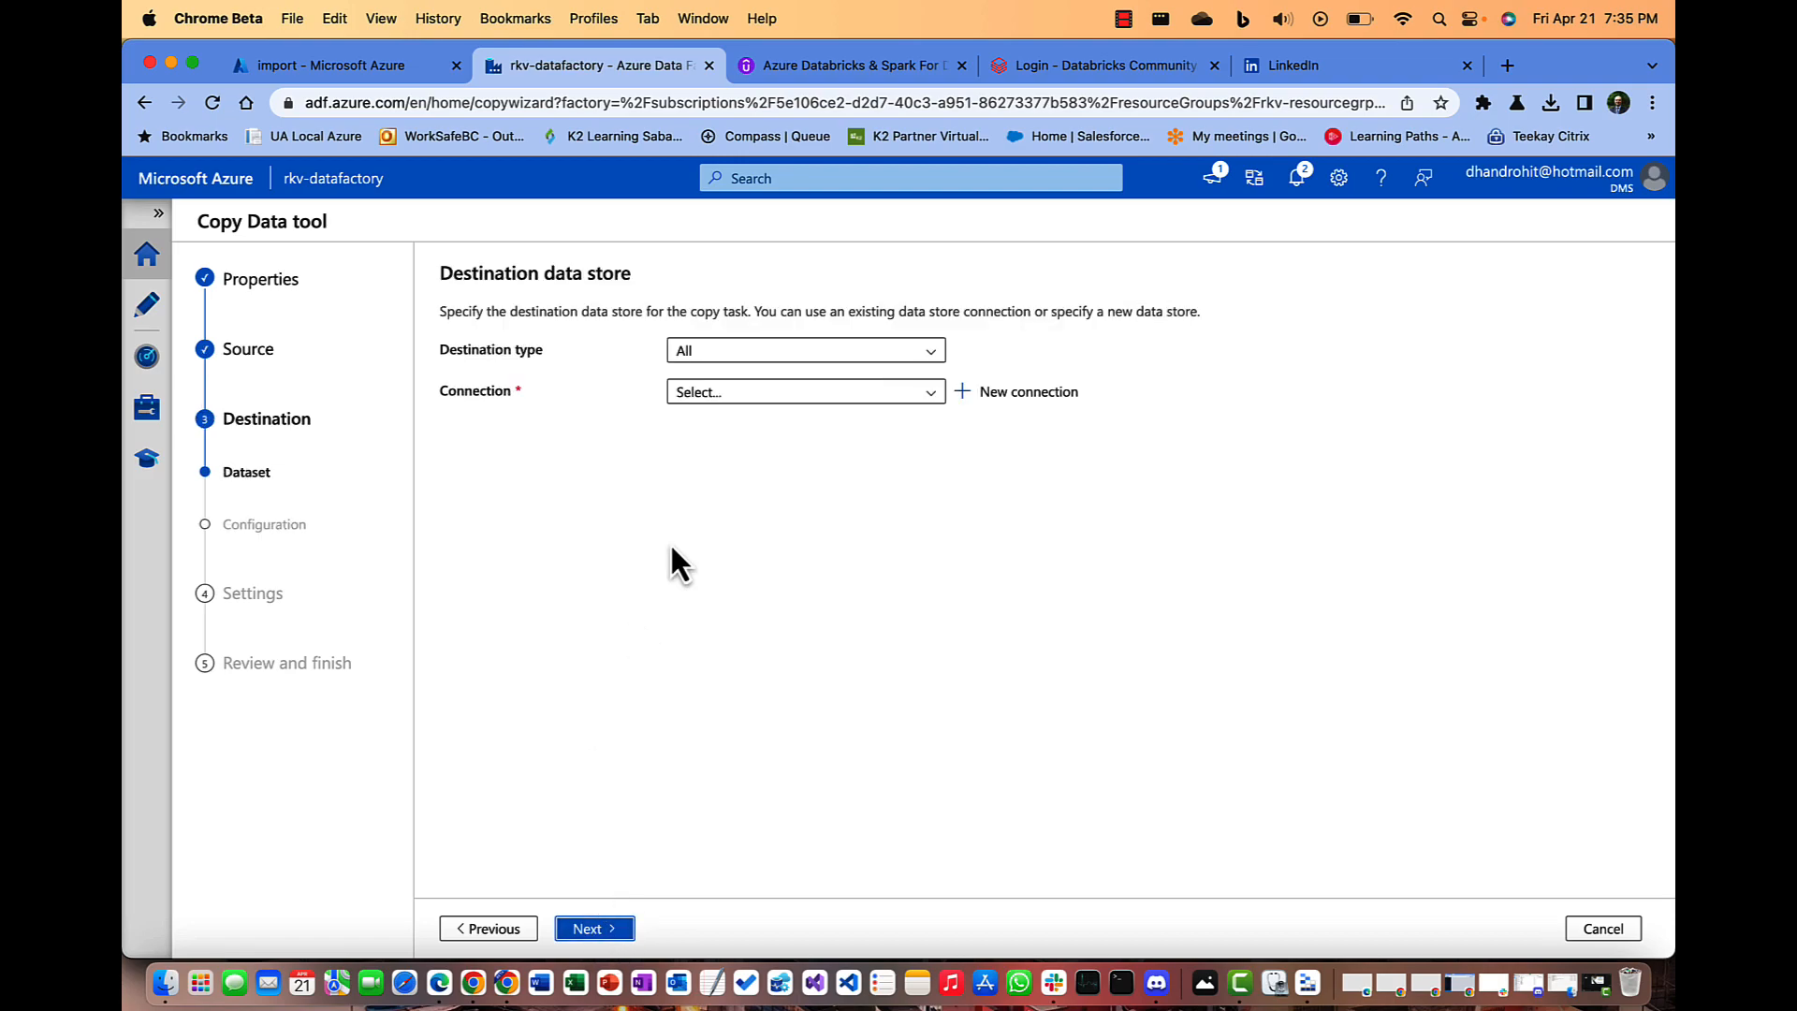
# - Set the destination data store to Azure Blob Storage using the ls_azstorage_deptcsv connection
pyautogui.click(744, 353)
pyautogui.click(724, 484)
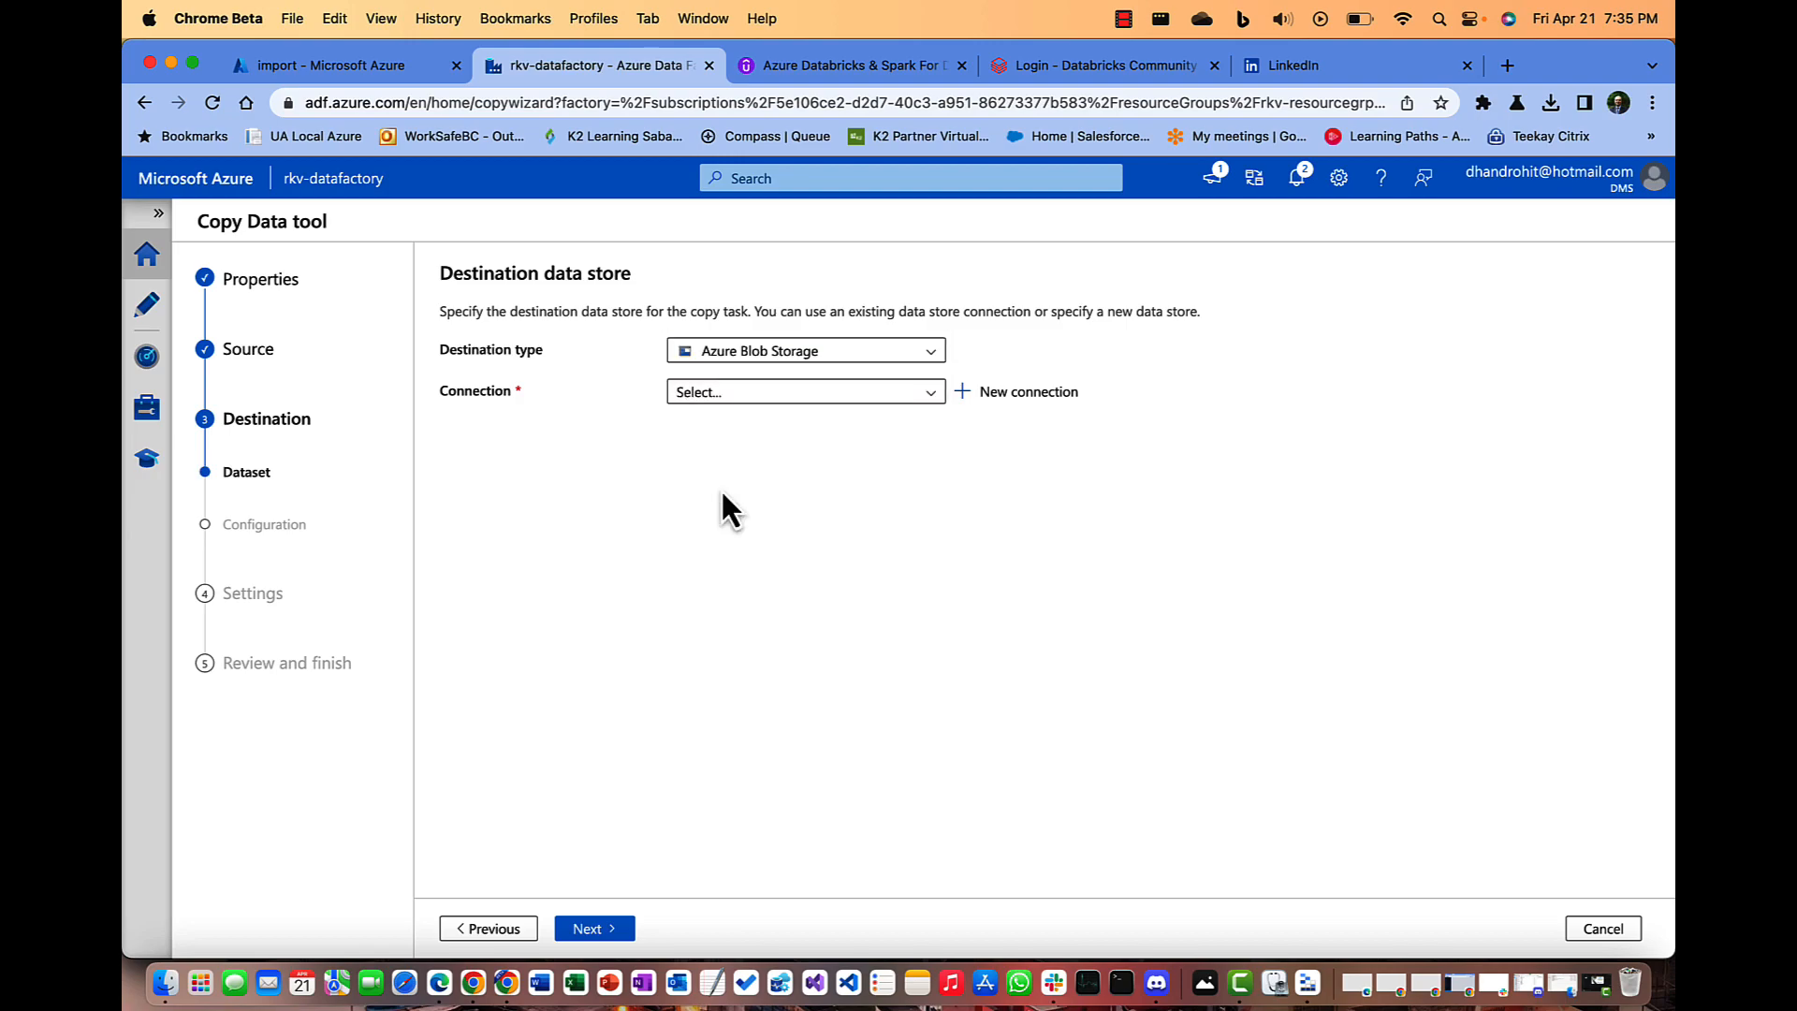
pyautogui.click(754, 393)
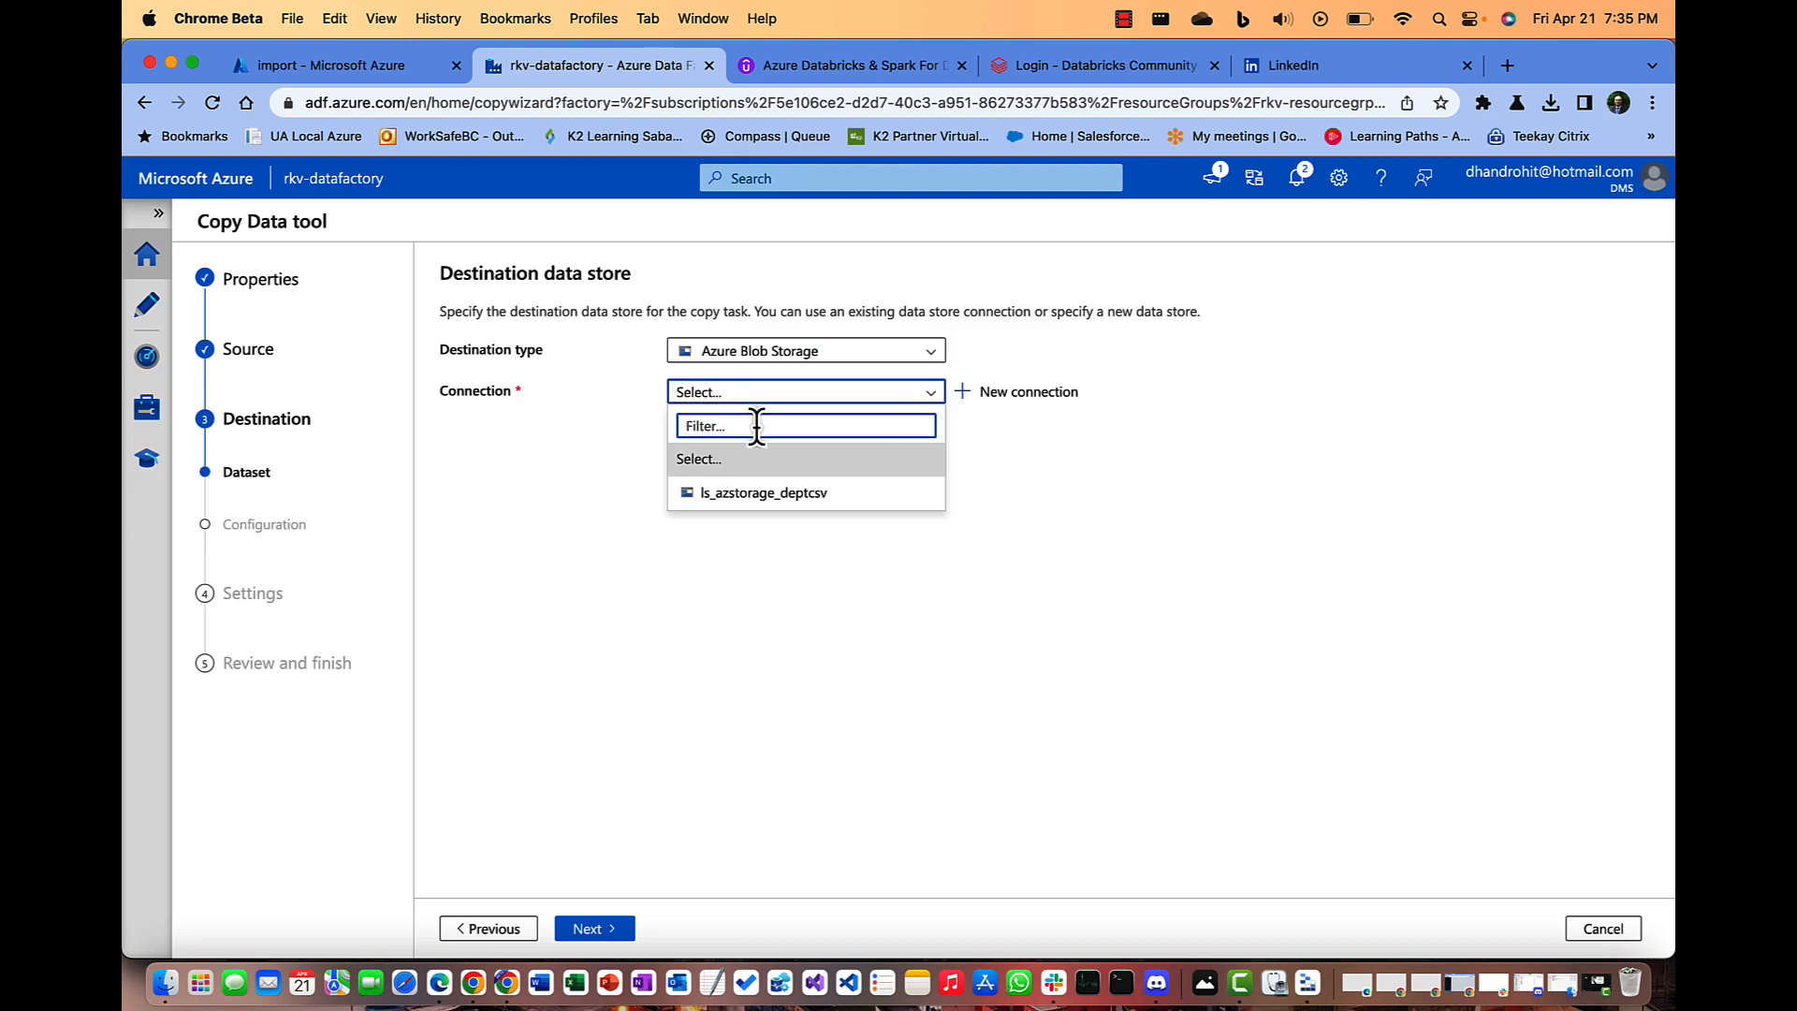
pyautogui.click(737, 496)
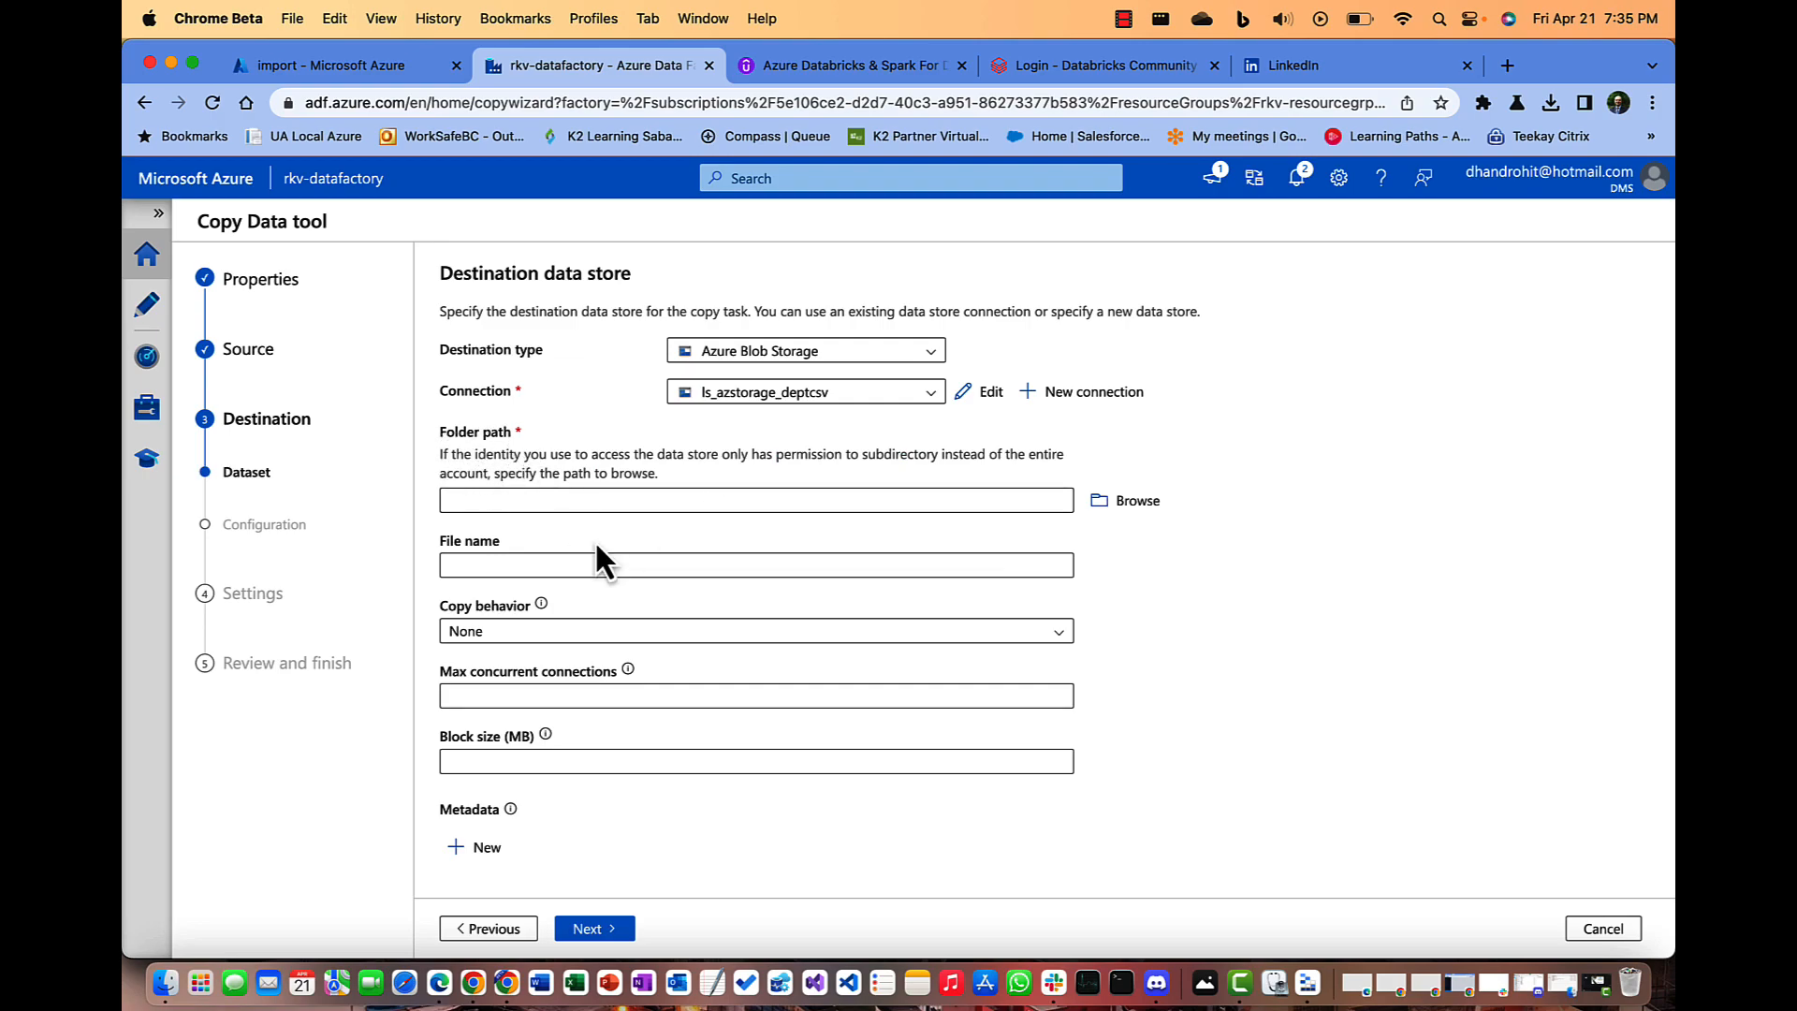
# - Set the destination folder path to output and the file name to dept.csv, and continue to the destination's format settings
pyautogui.click(1134, 510)
pyautogui.click(1064, 373)
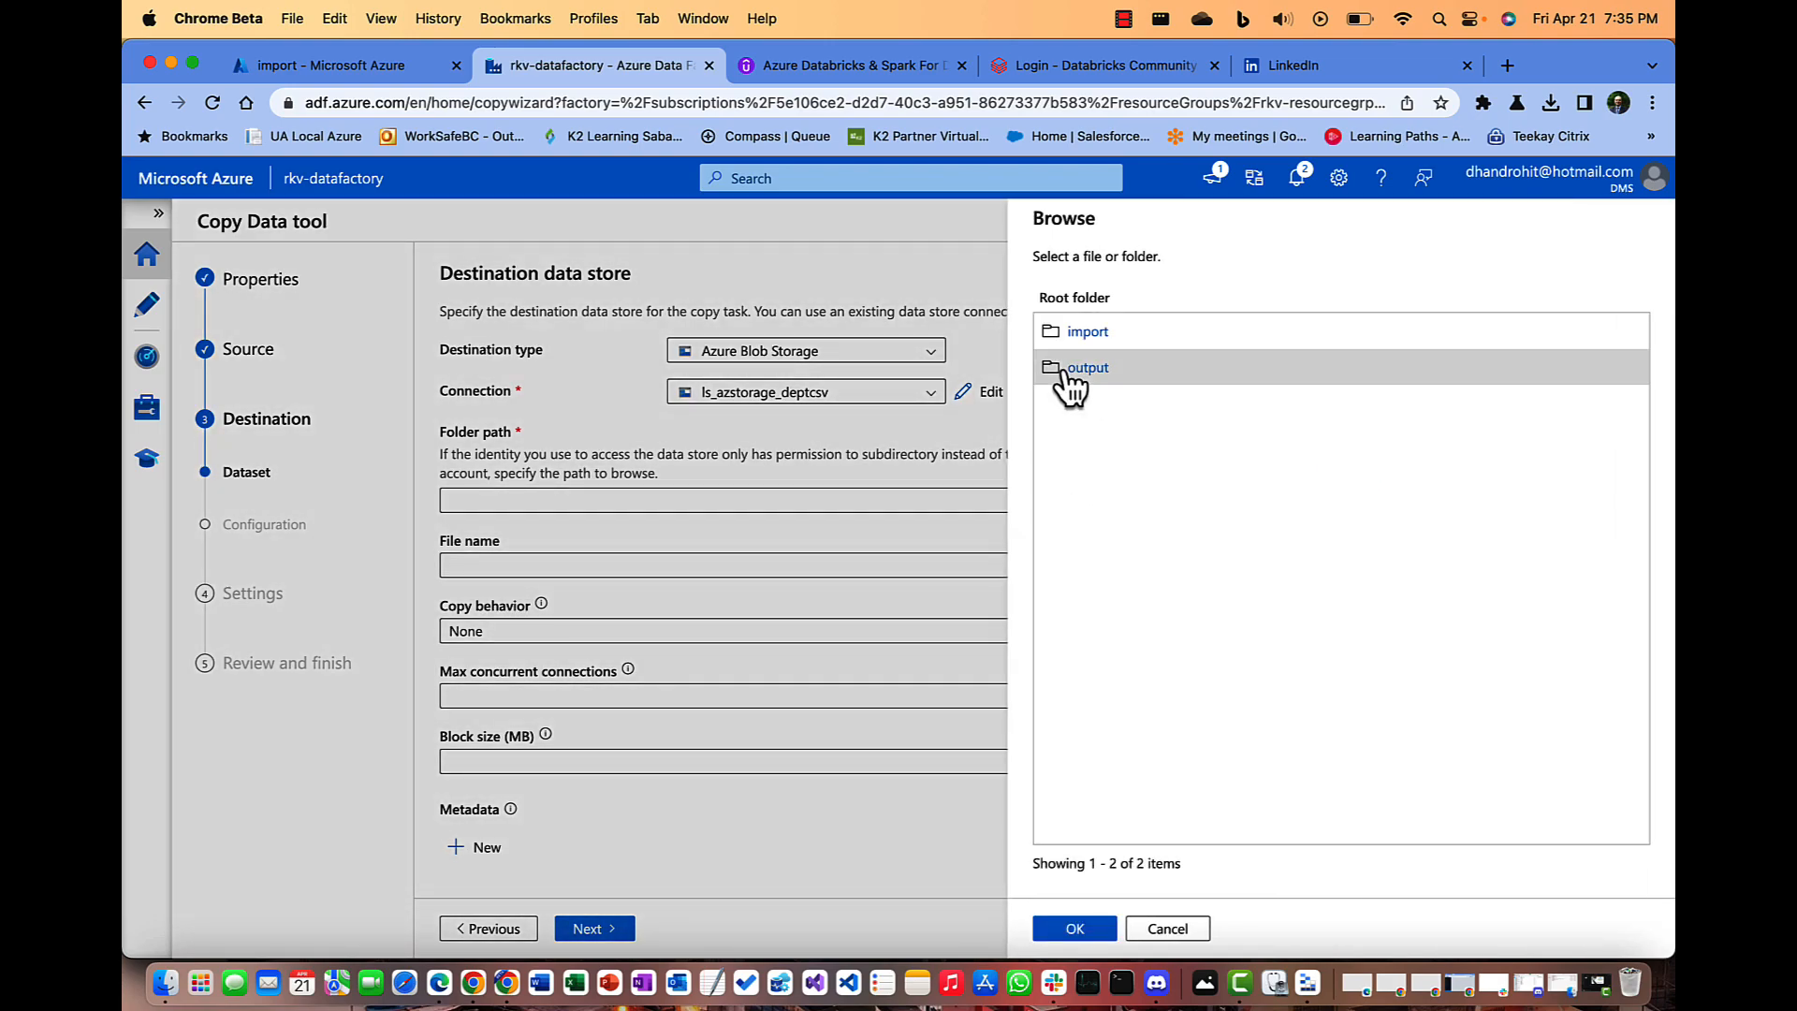
pyautogui.click(1076, 931)
pyautogui.click(538, 561)
pyautogui.write('dept.cs')
pyautogui.press('BackSpace')
pyautogui.press('BackSpace')
pyautogui.write('csv')
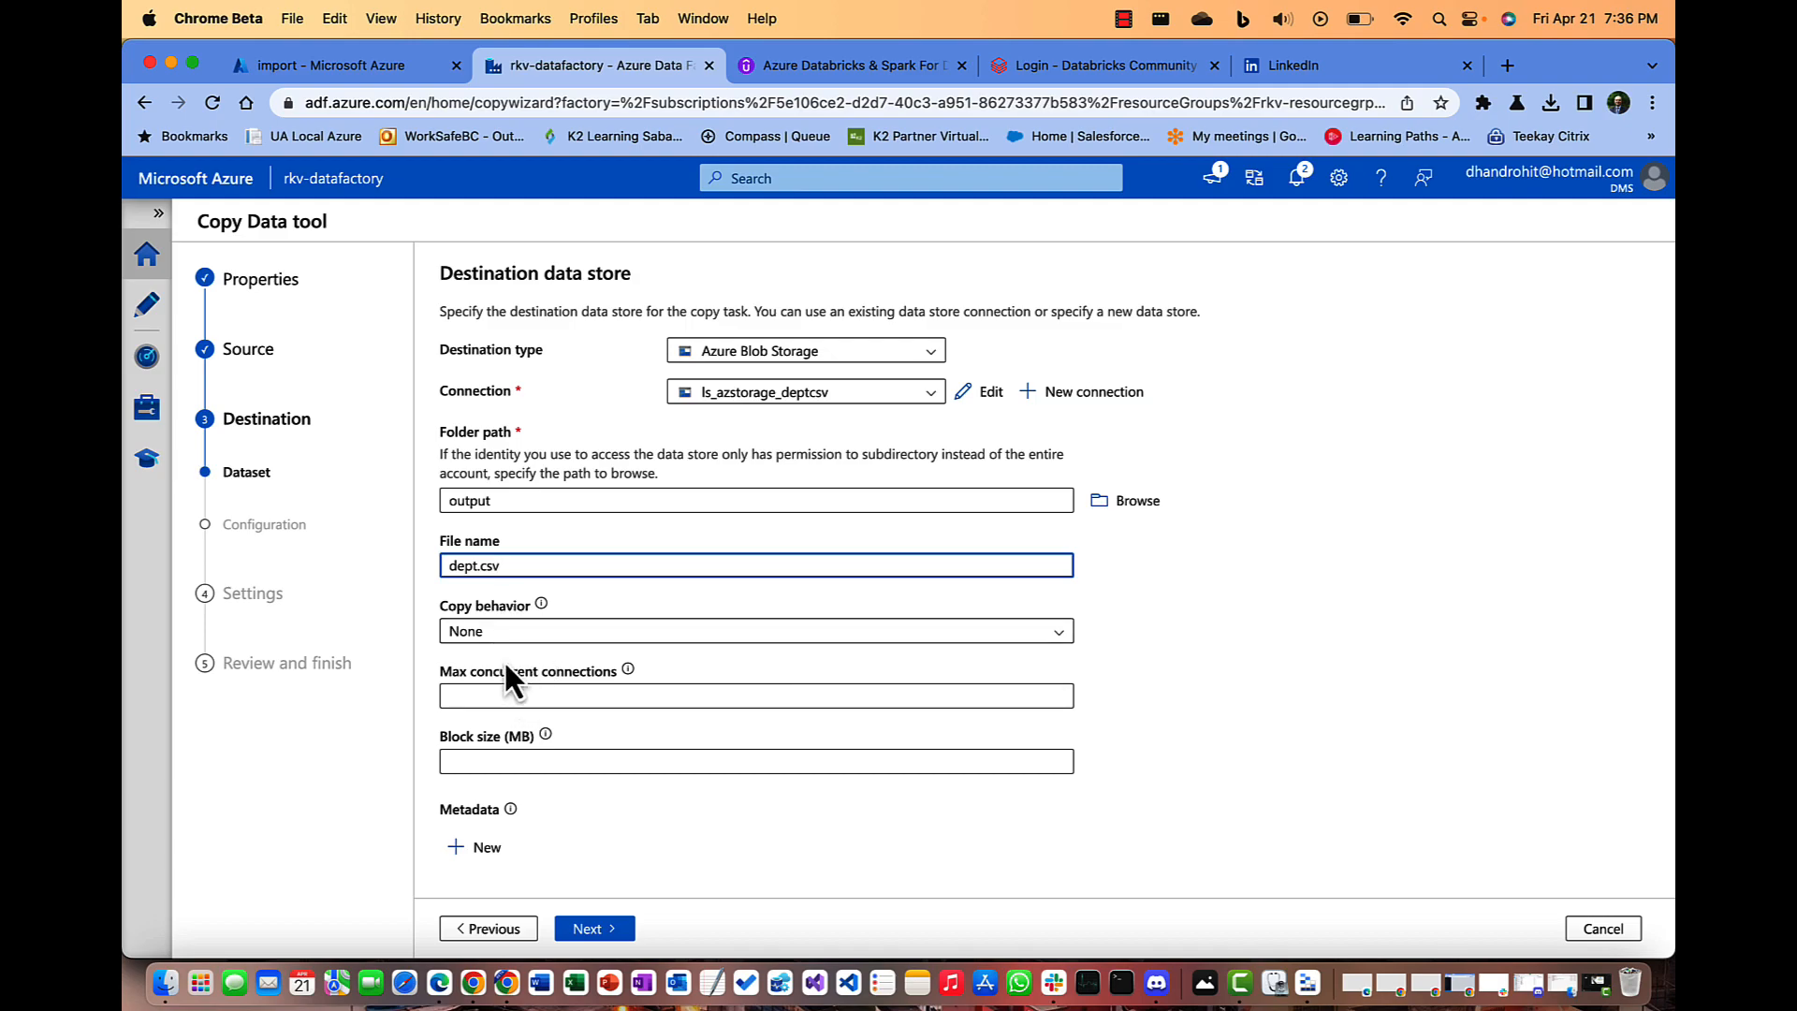
pyautogui.click(589, 930)
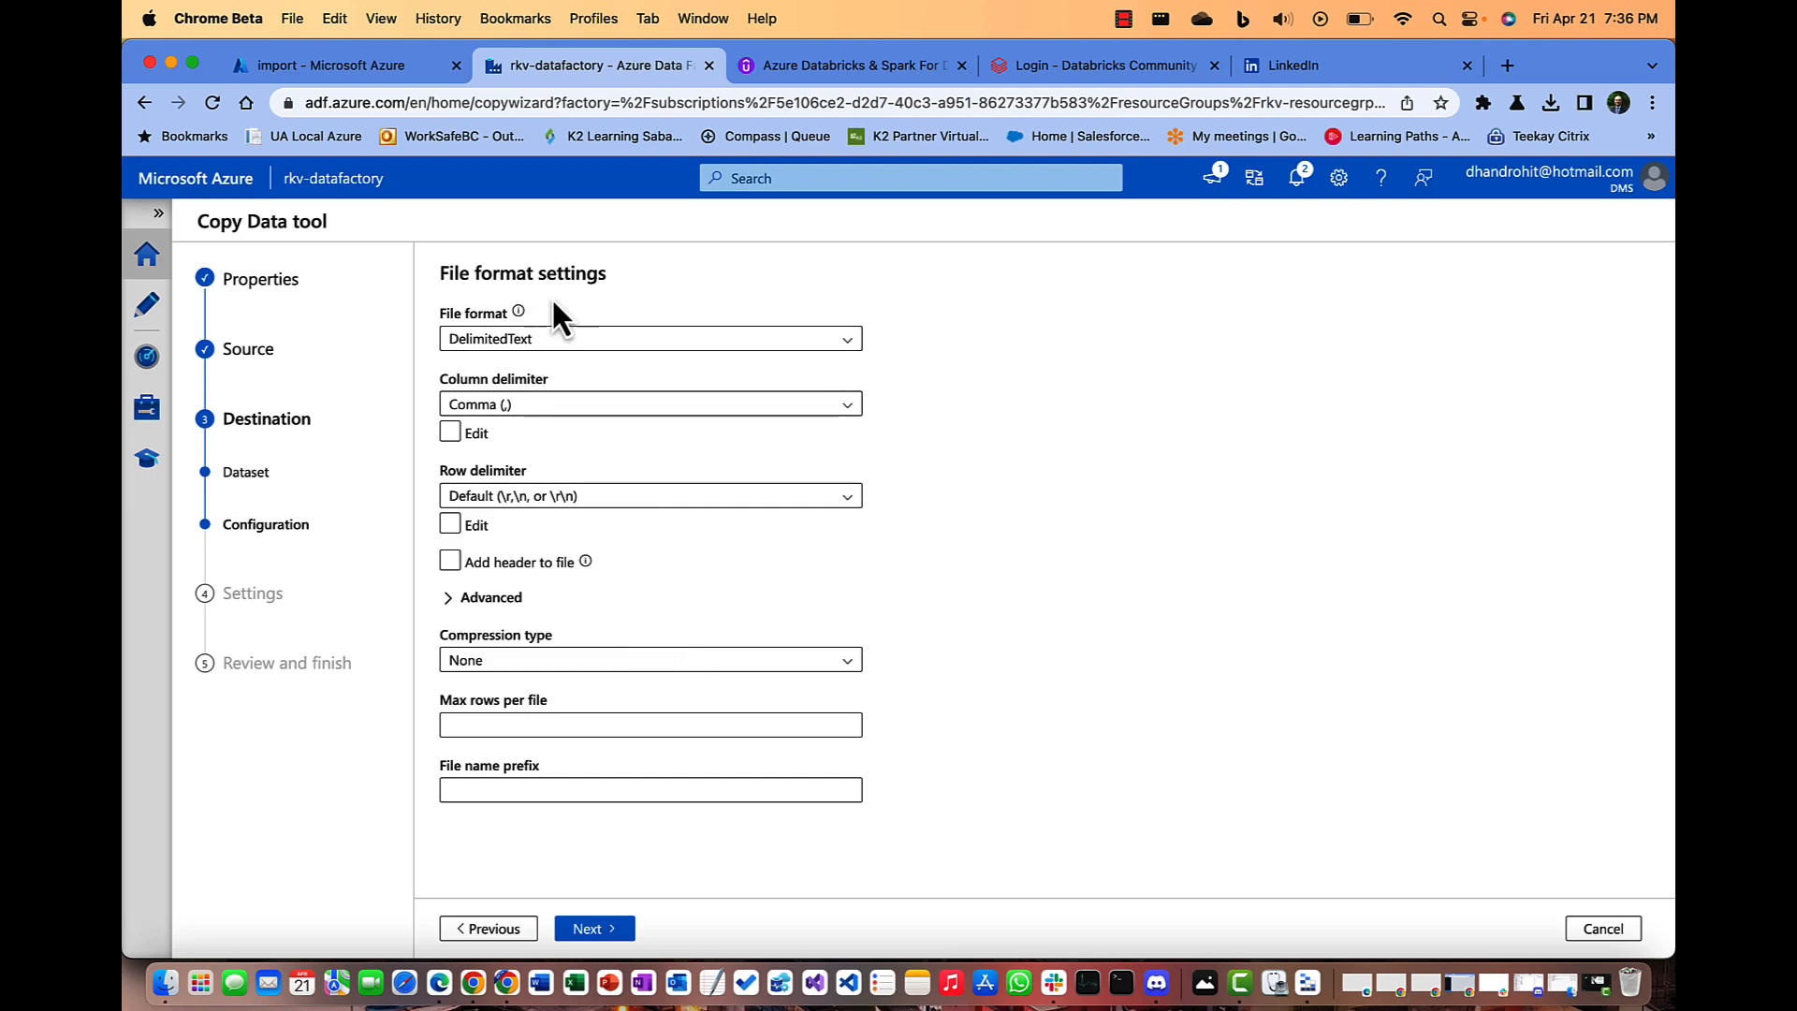
# - Enable adding a header to the destination file, check the advanced format options, and continue to the task settings
pyautogui.click(451, 564)
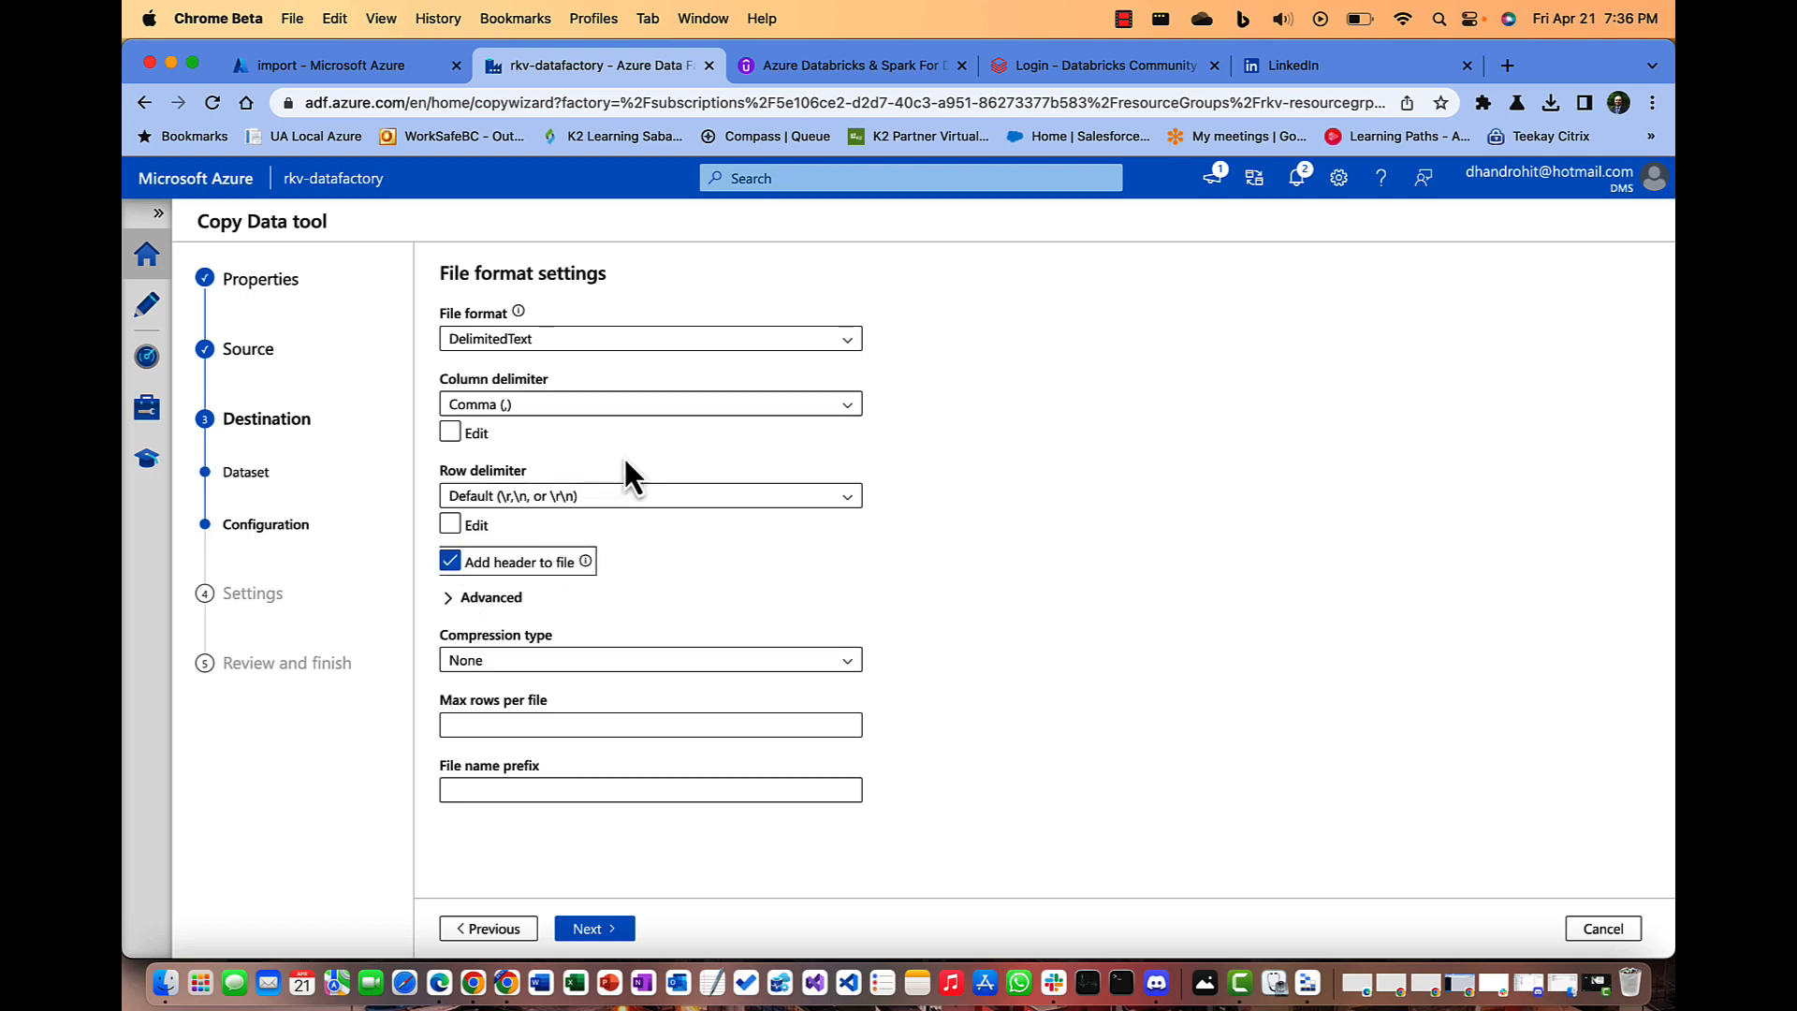
pyautogui.click(491, 598)
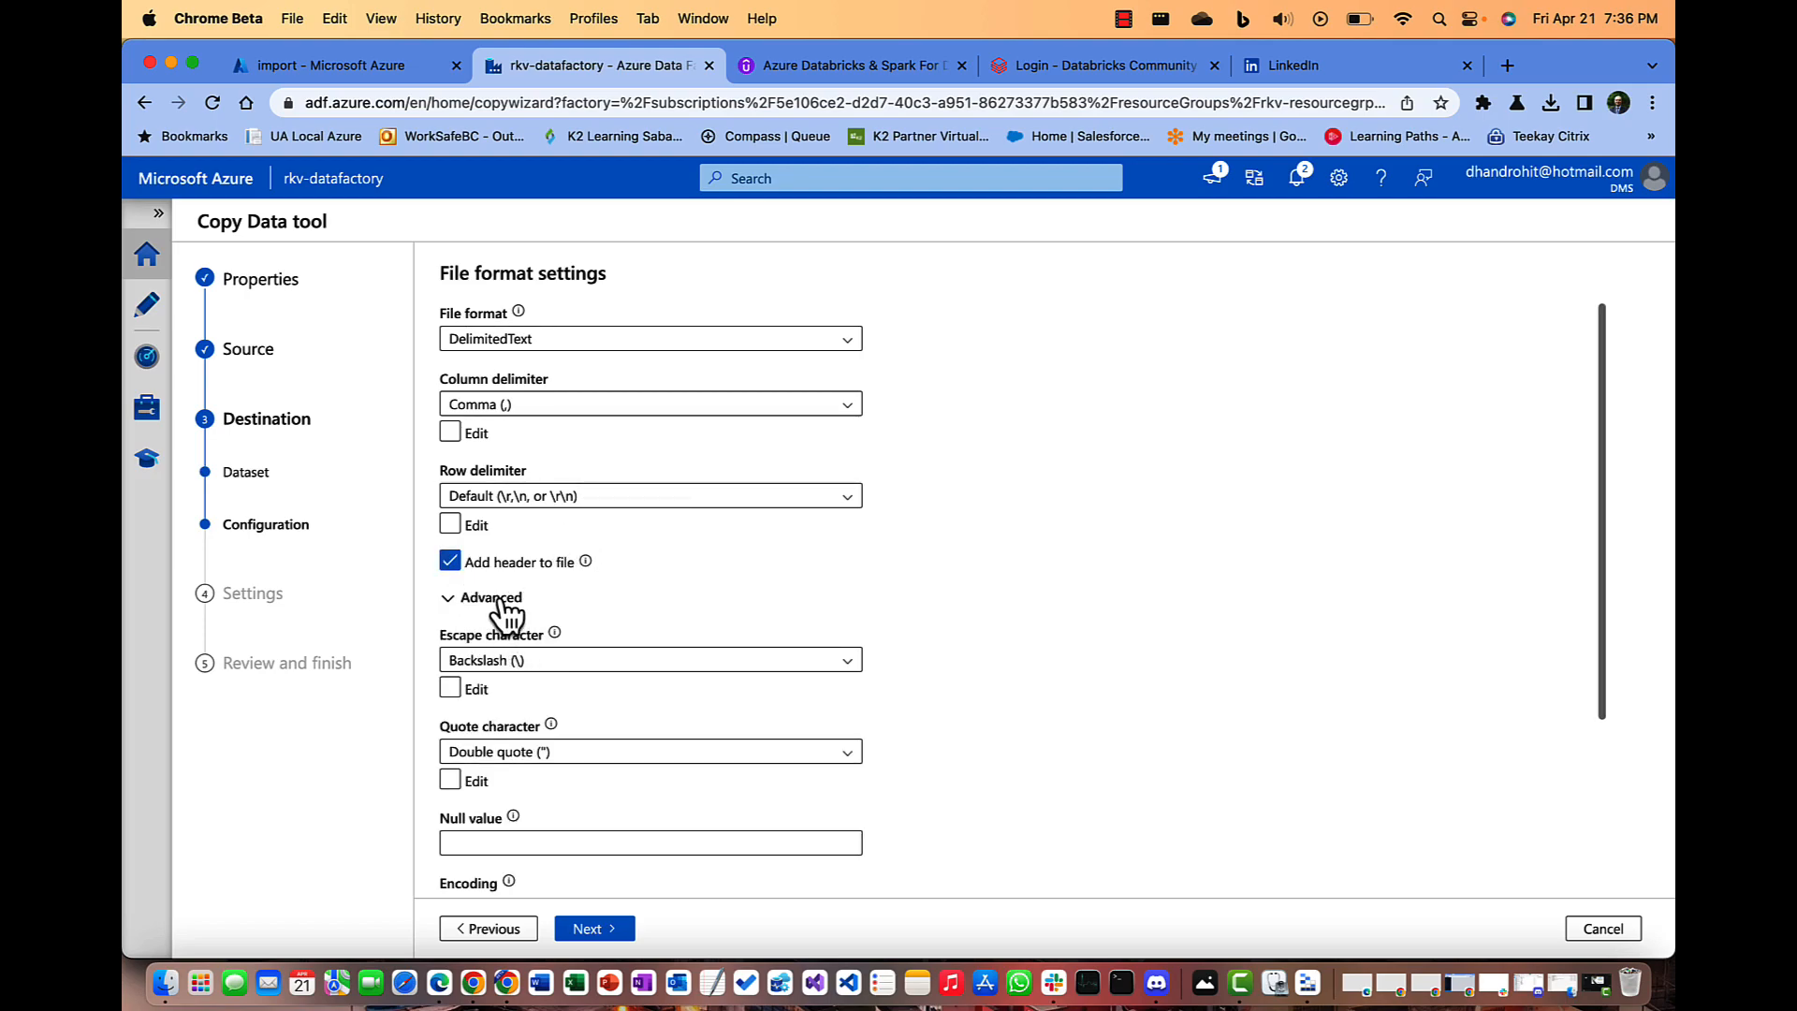
pyautogui.click(499, 600)
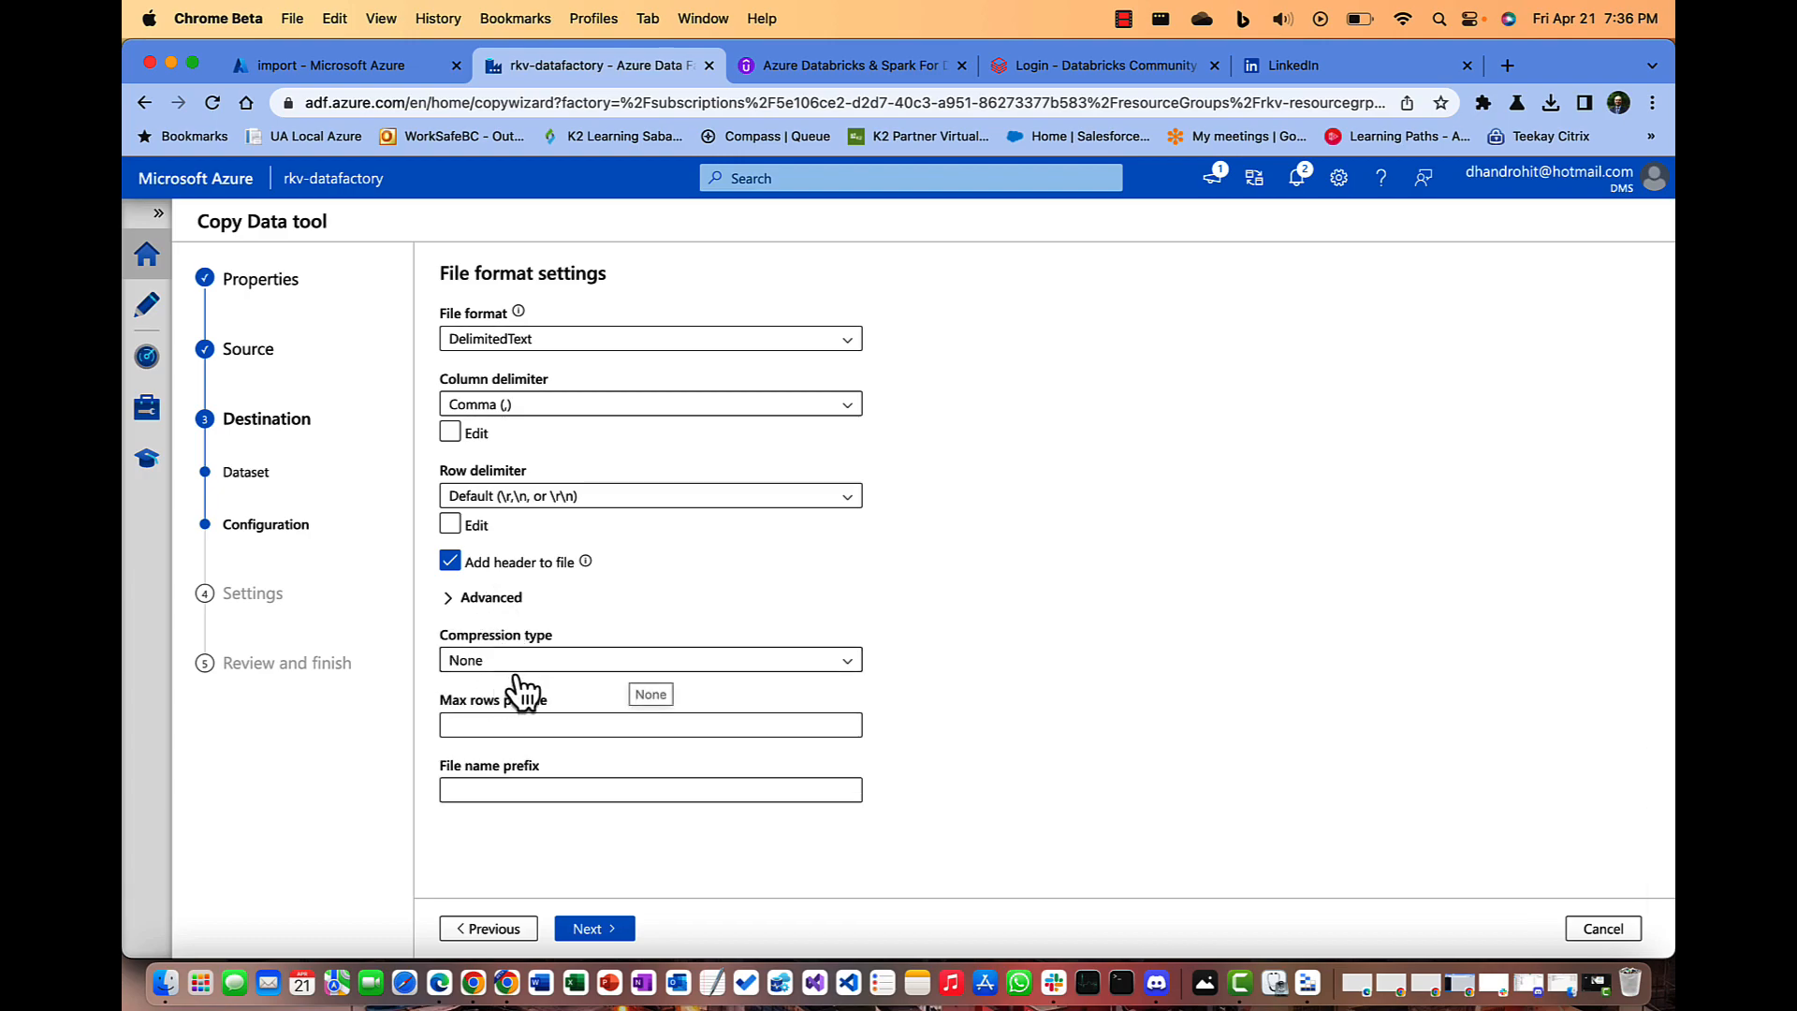
pyautogui.click(582, 926)
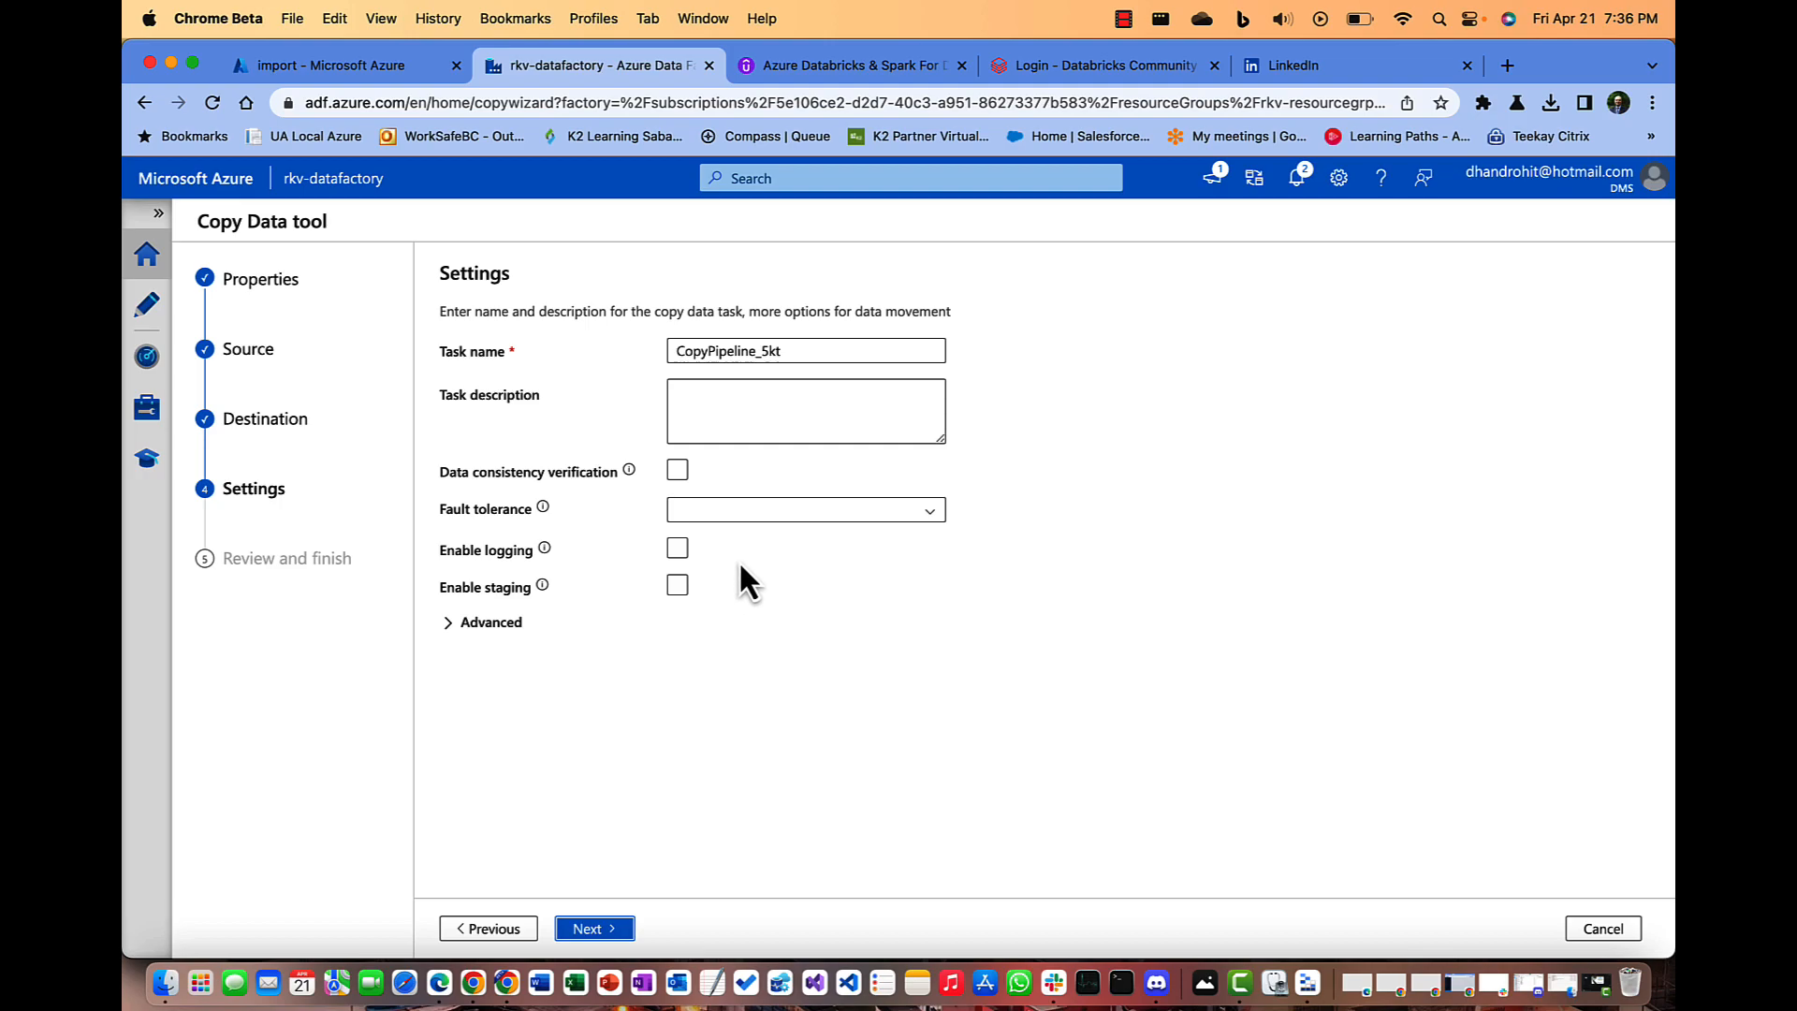
# - Name the copy task task_copyblob_from_storagecontainer
pyautogui.moveTo(802, 352); pyautogui.dragTo(637, 350)
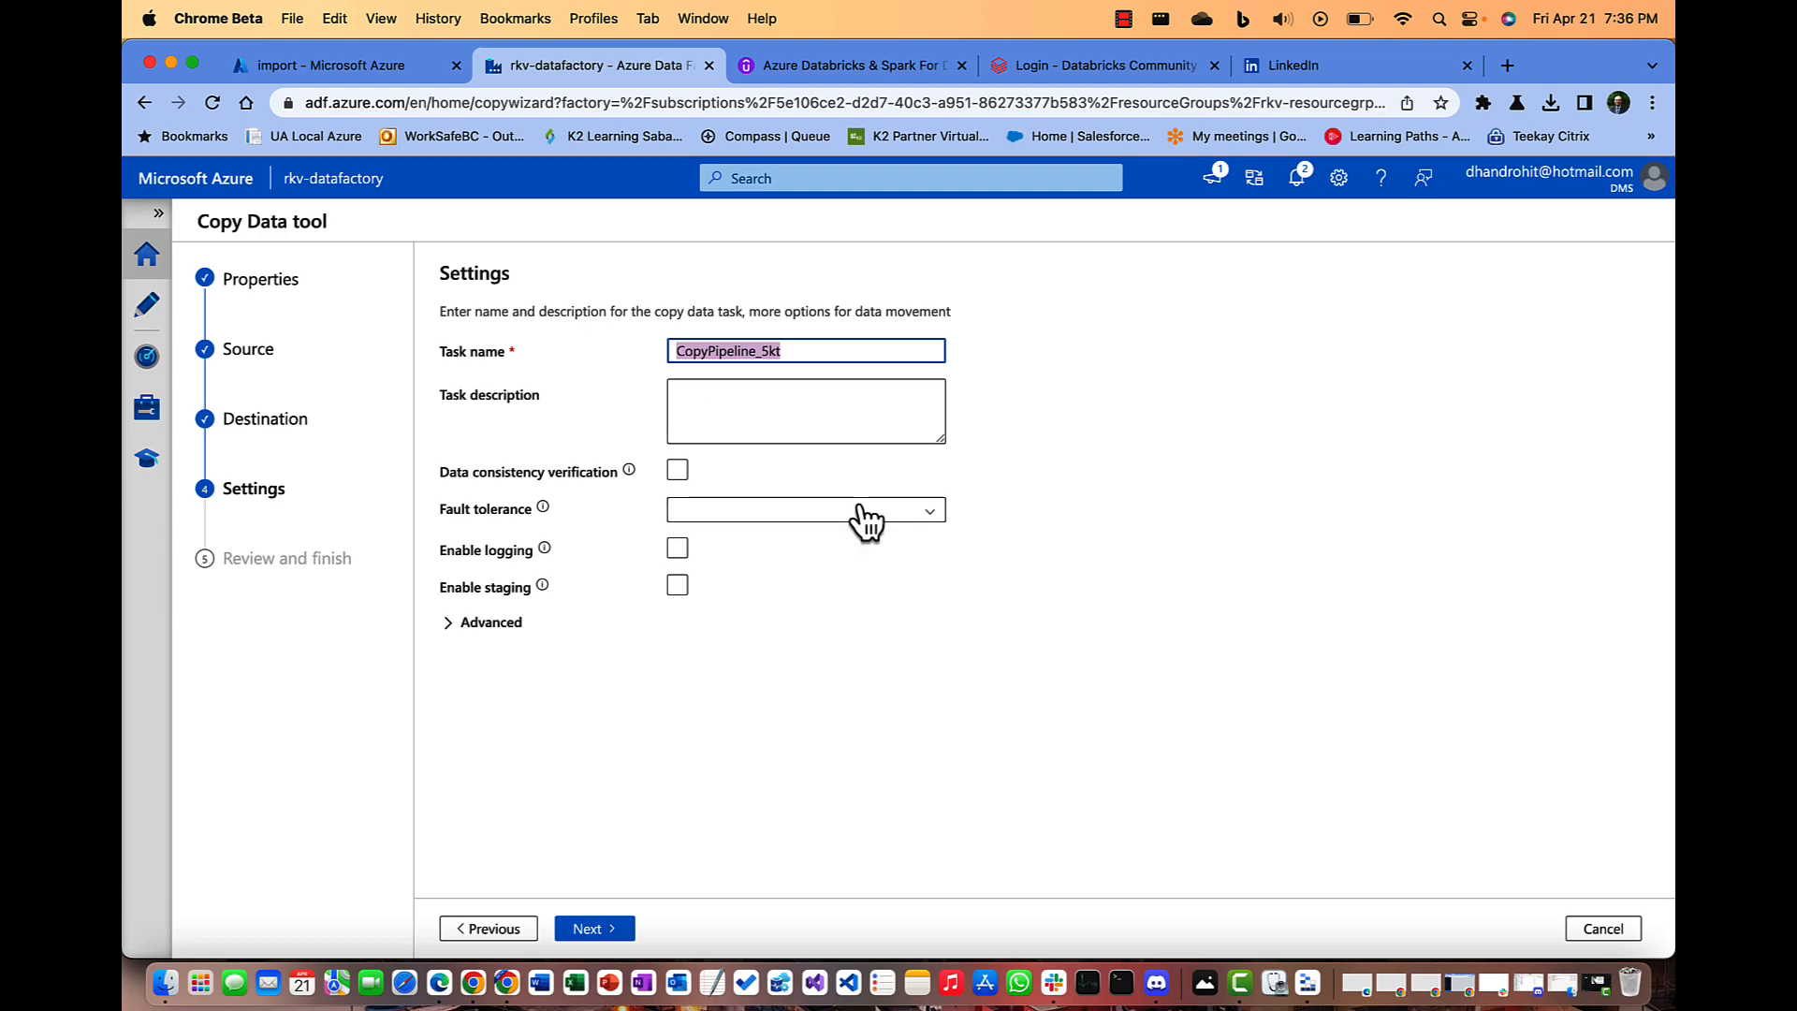
pyautogui.press('BackSpace')
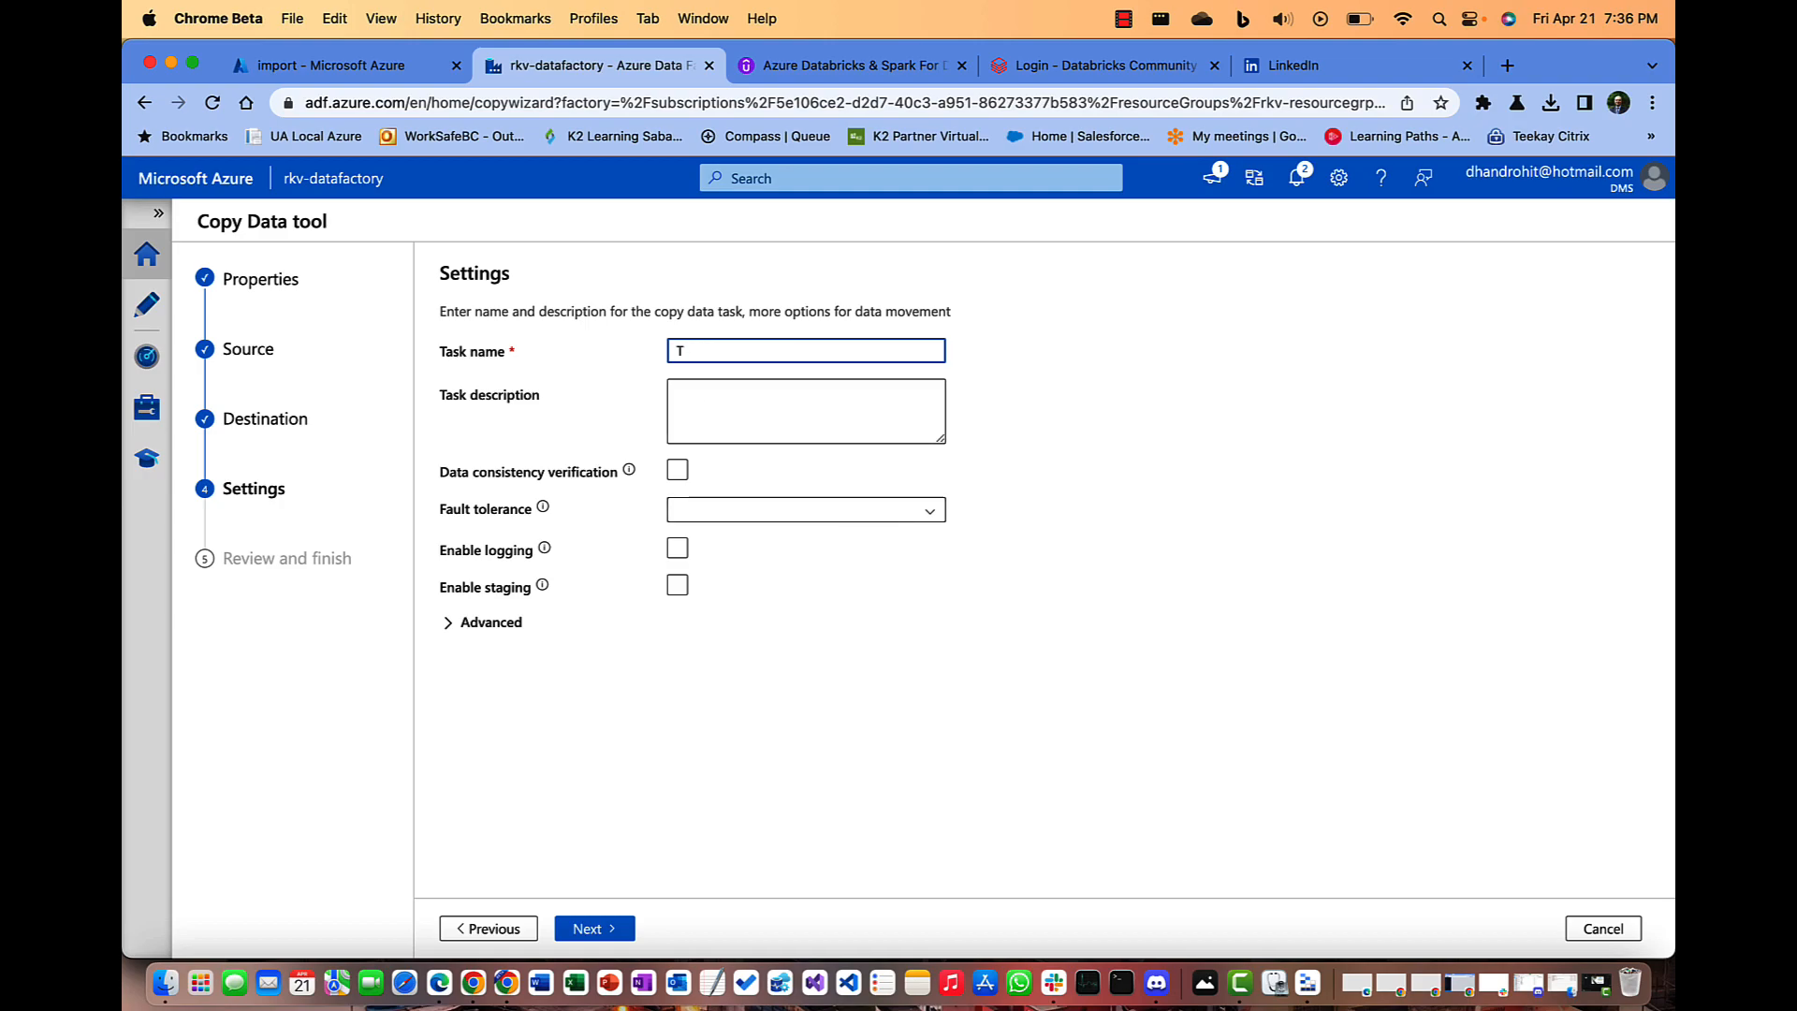
pyautogui.write('task_copyblo')
pyautogui.write('bfrom')
pyautogui.press('BackSpace')
pyautogui.press('BackSpace')
pyautogui.press('BackSpace')
pyautogui.press('BackSpace')
pyautogui.write('_from_')
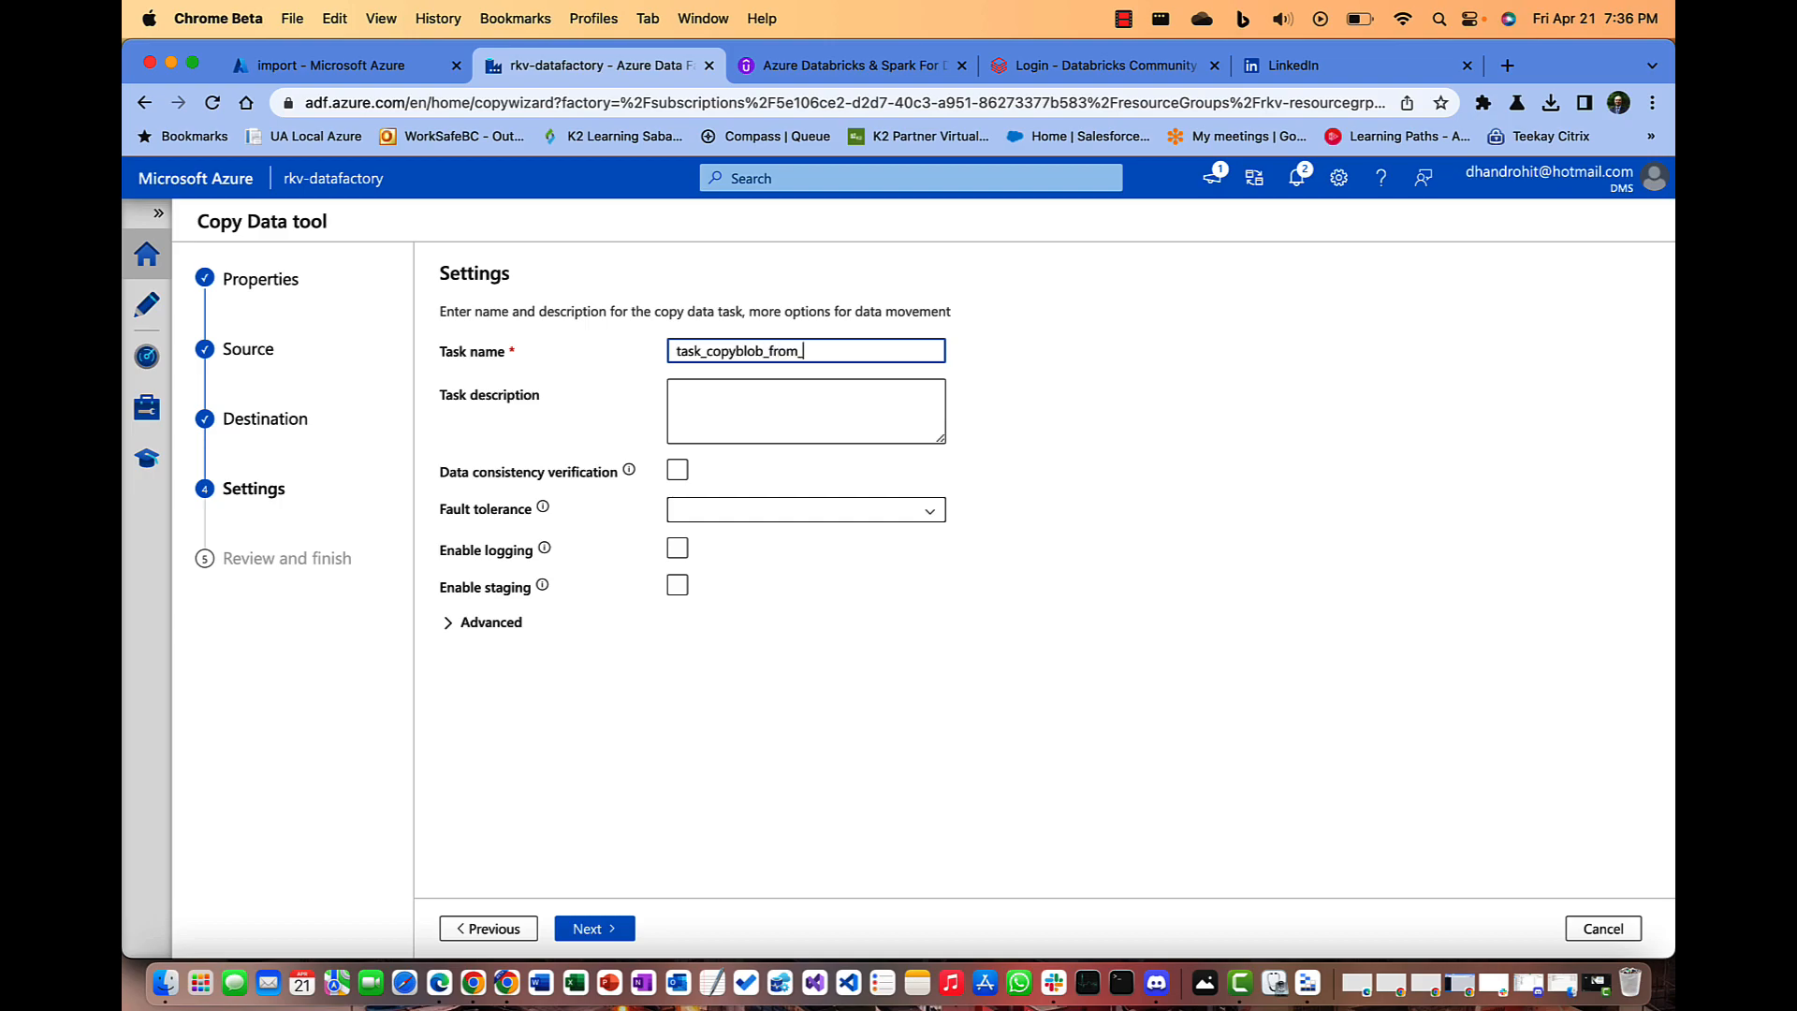
pyautogui.write('storagedontainer')
pyautogui.click(629, 470)
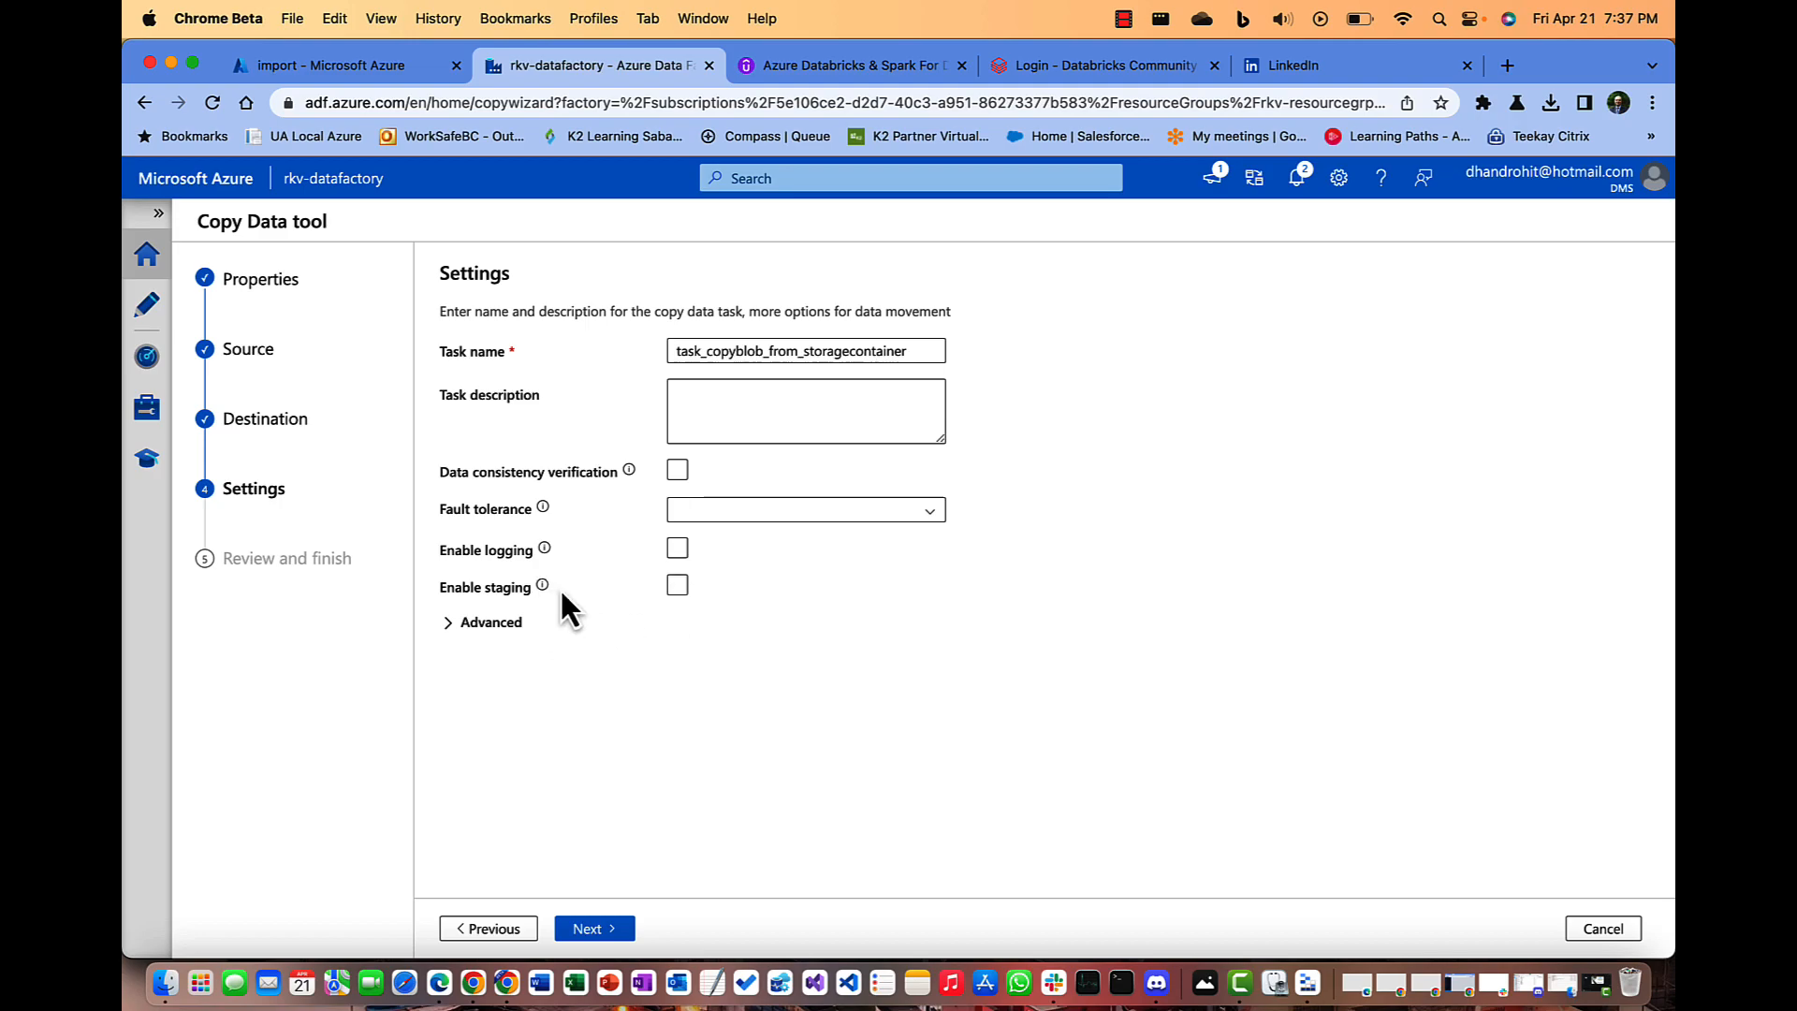
# - Enable staging through the ls_azstorage_deptcsv linked service with import as the storage path, and continue to the summary
pyautogui.click(676, 588)
pyautogui.click(675, 595)
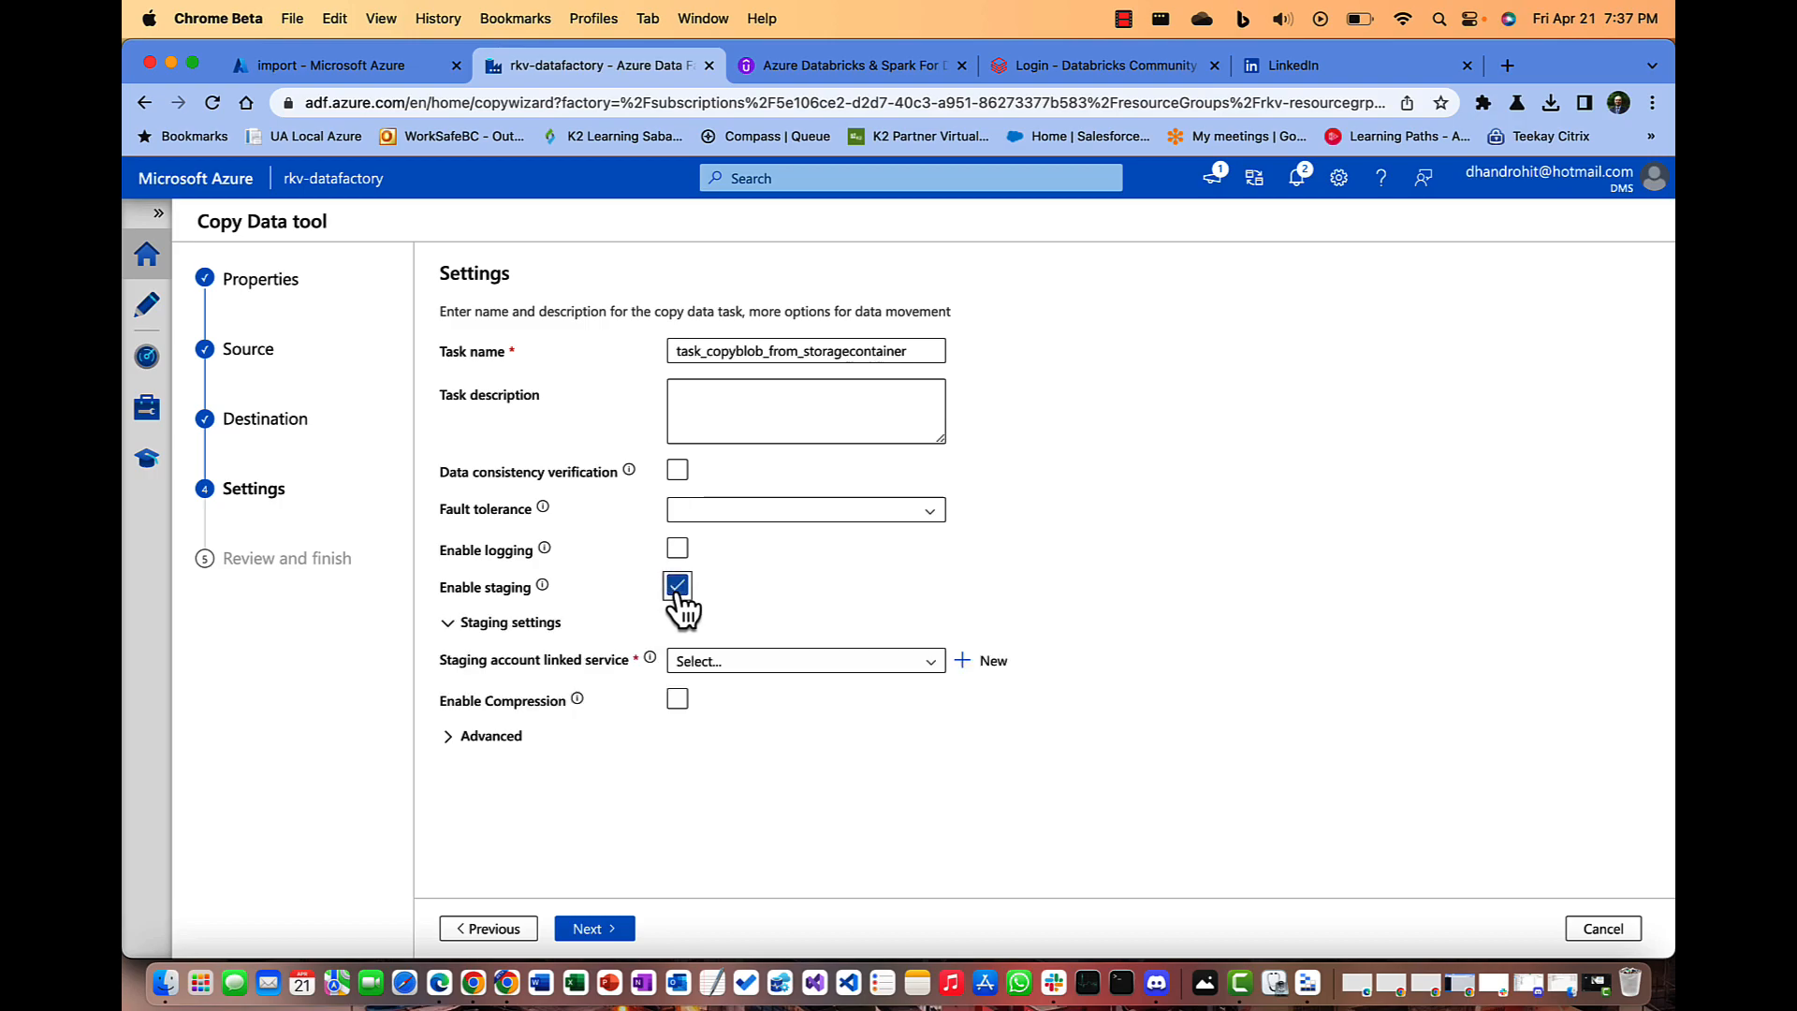
pyautogui.click(738, 665)
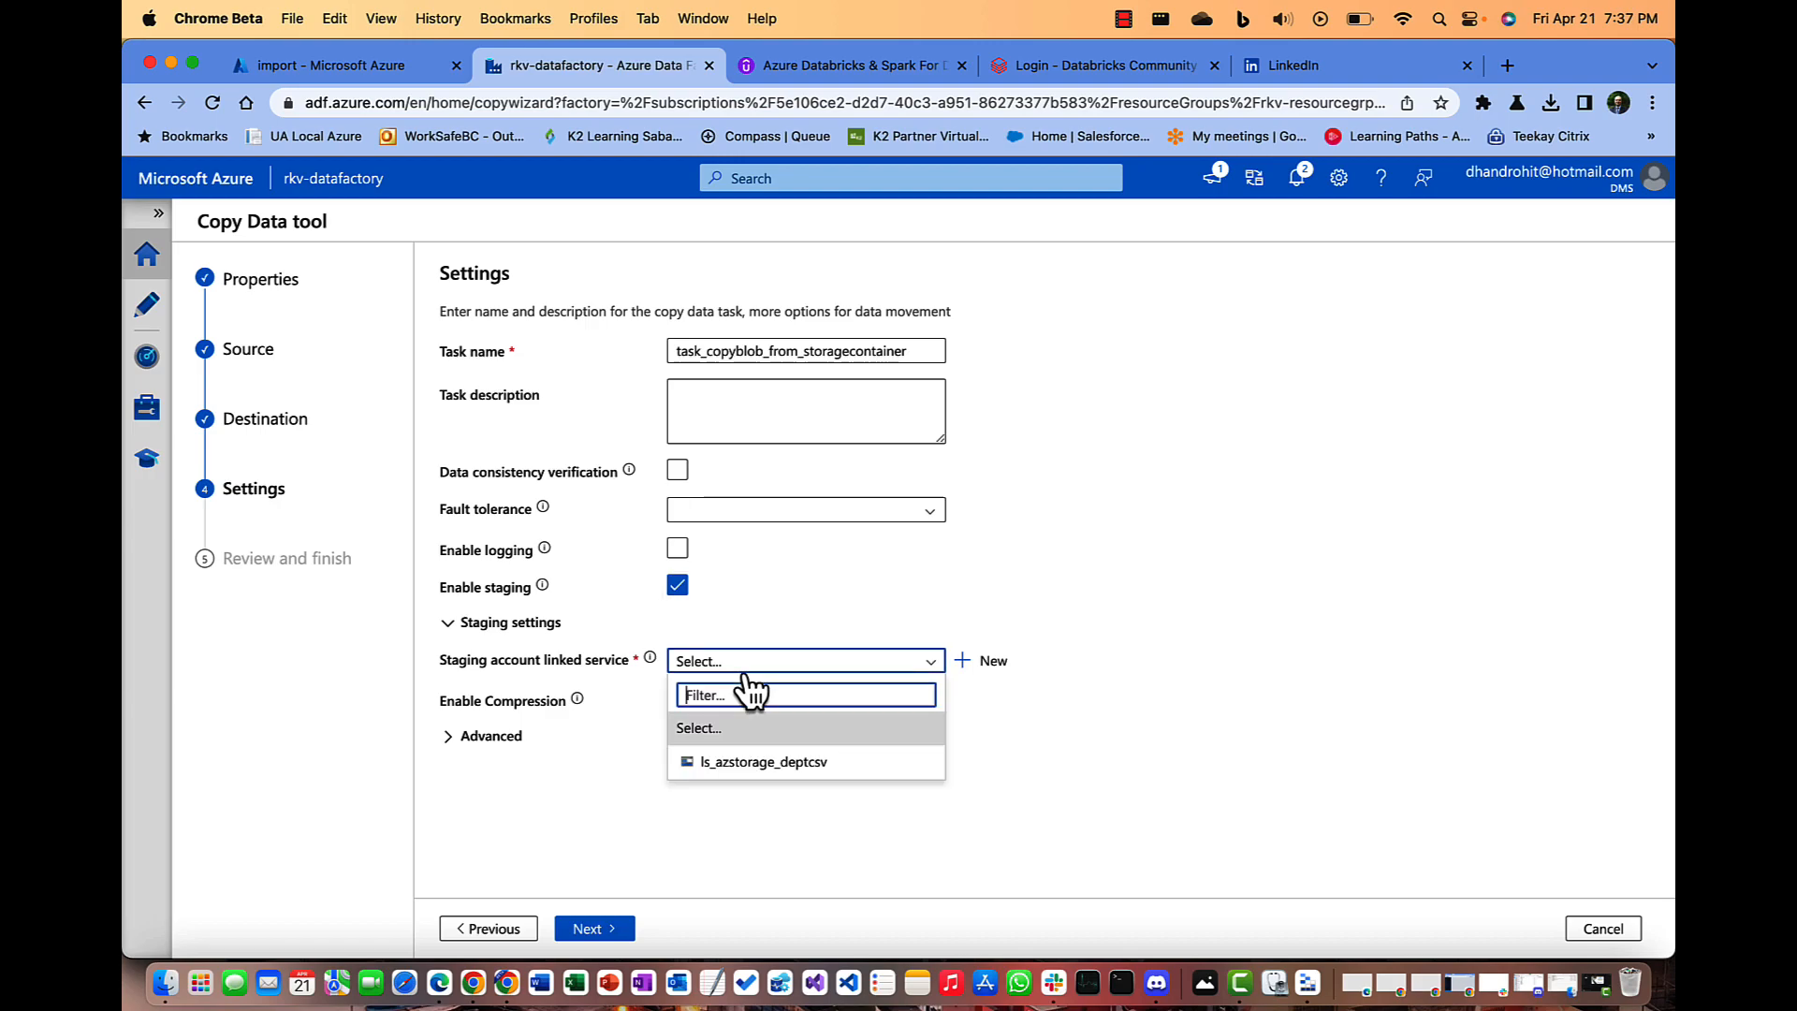
pyautogui.click(723, 773)
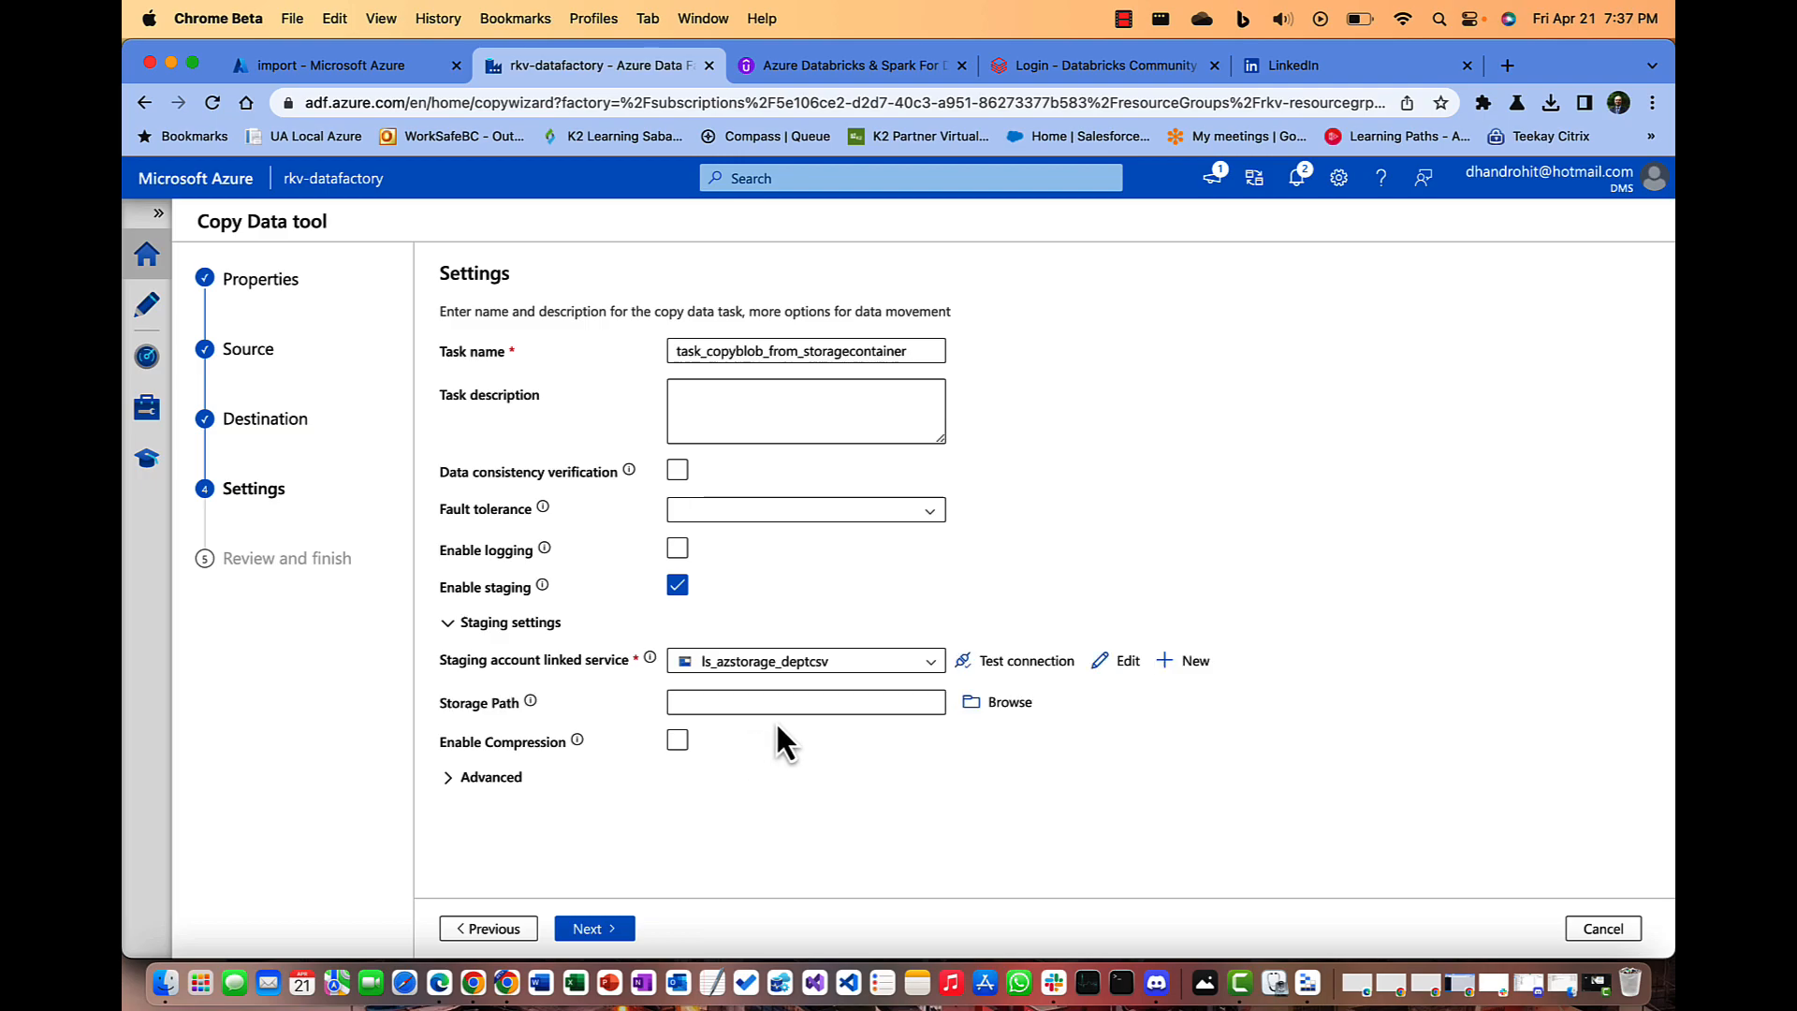
pyautogui.click(1007, 719)
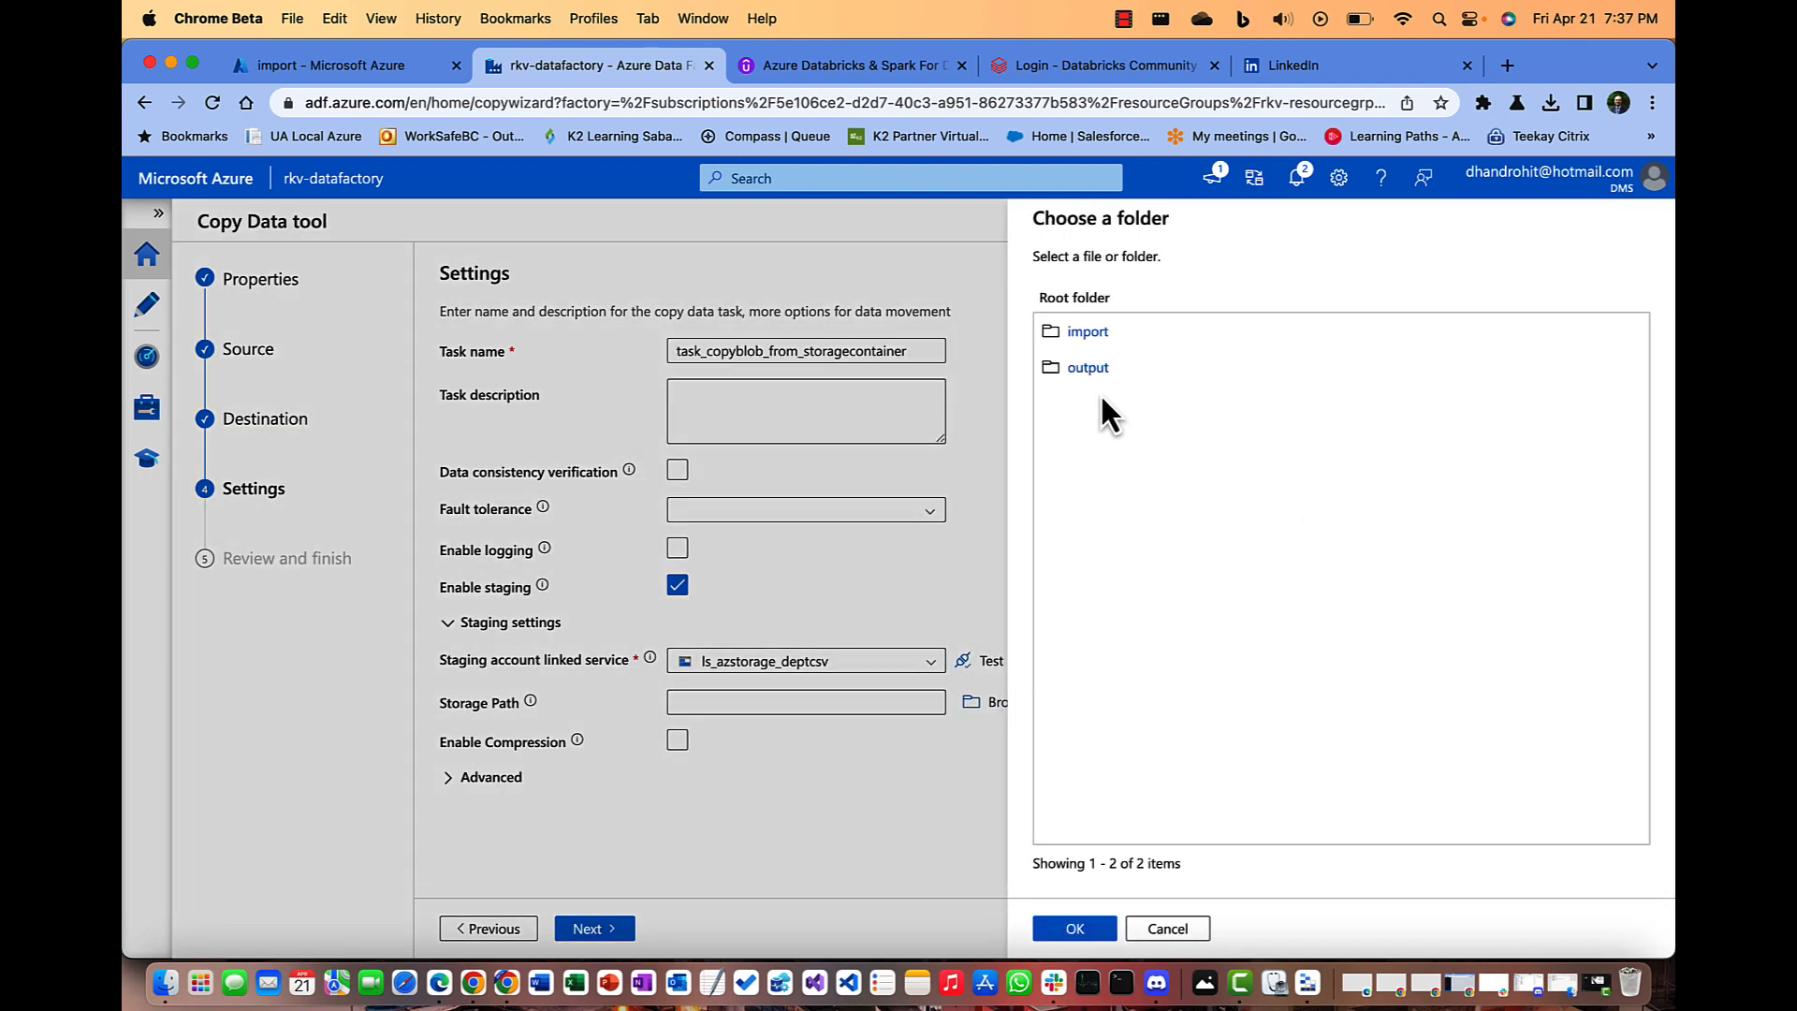
pyautogui.click(1095, 339)
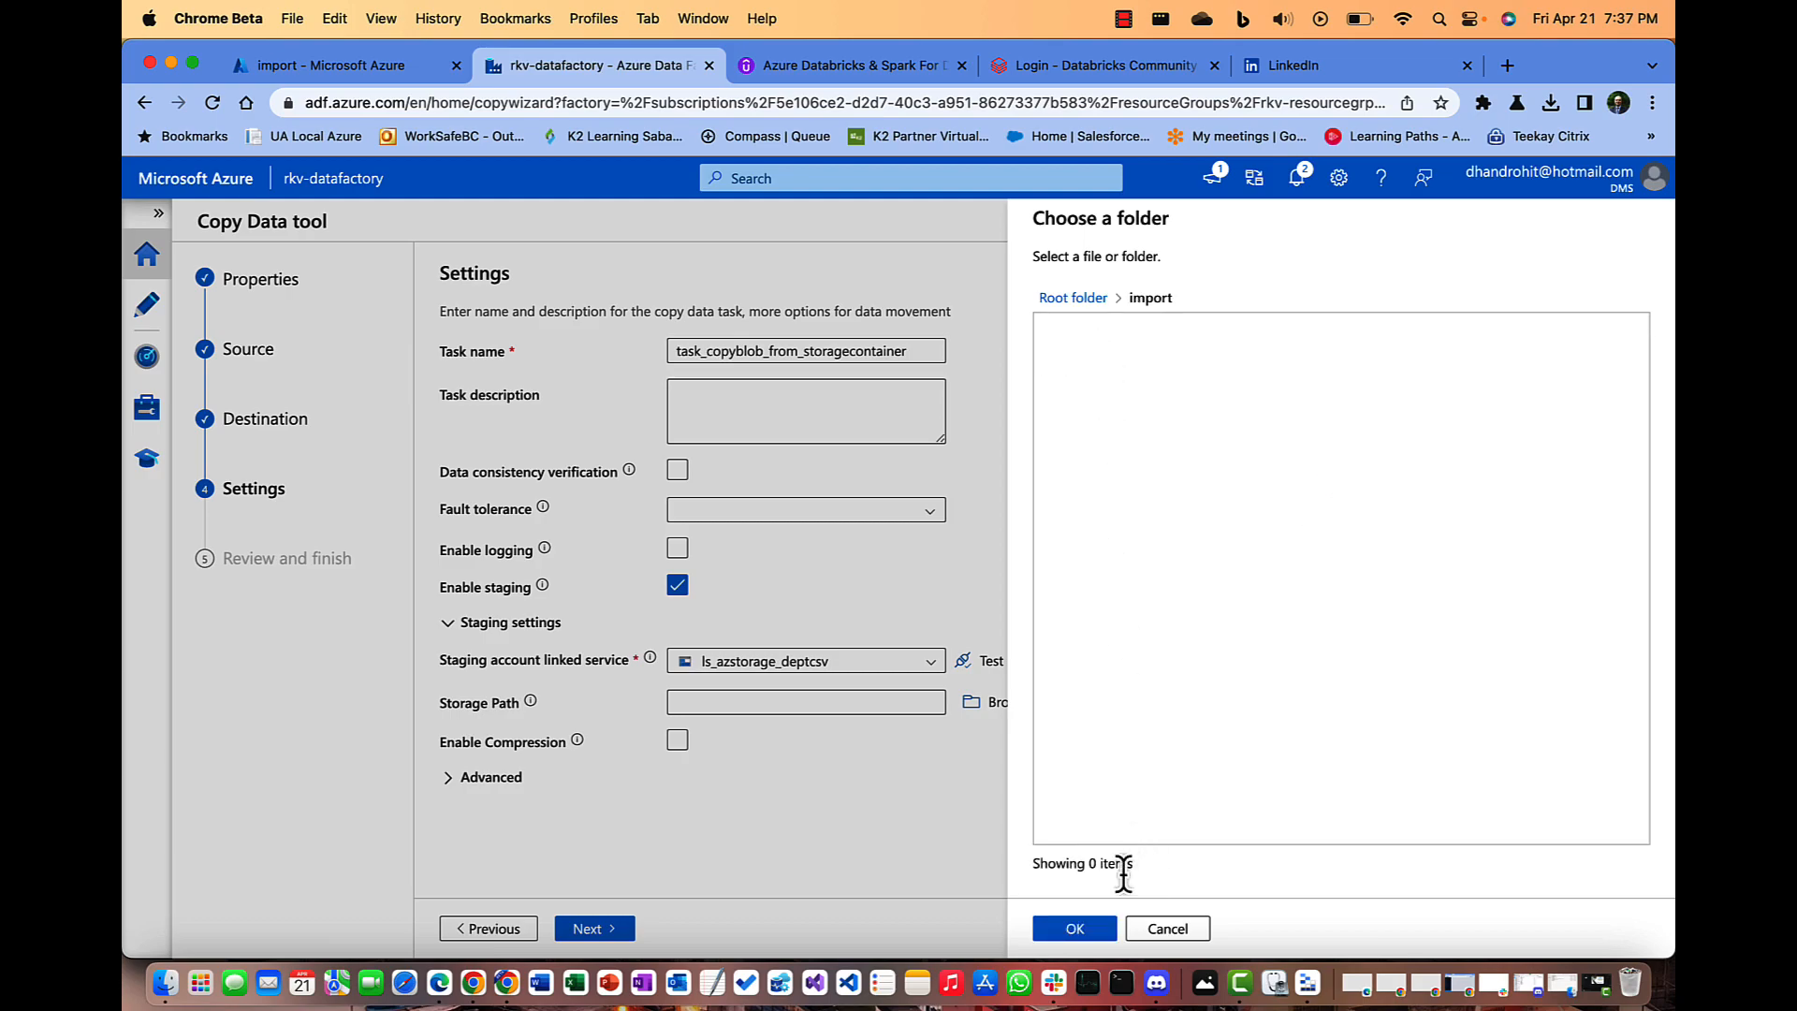
pyautogui.click(1077, 930)
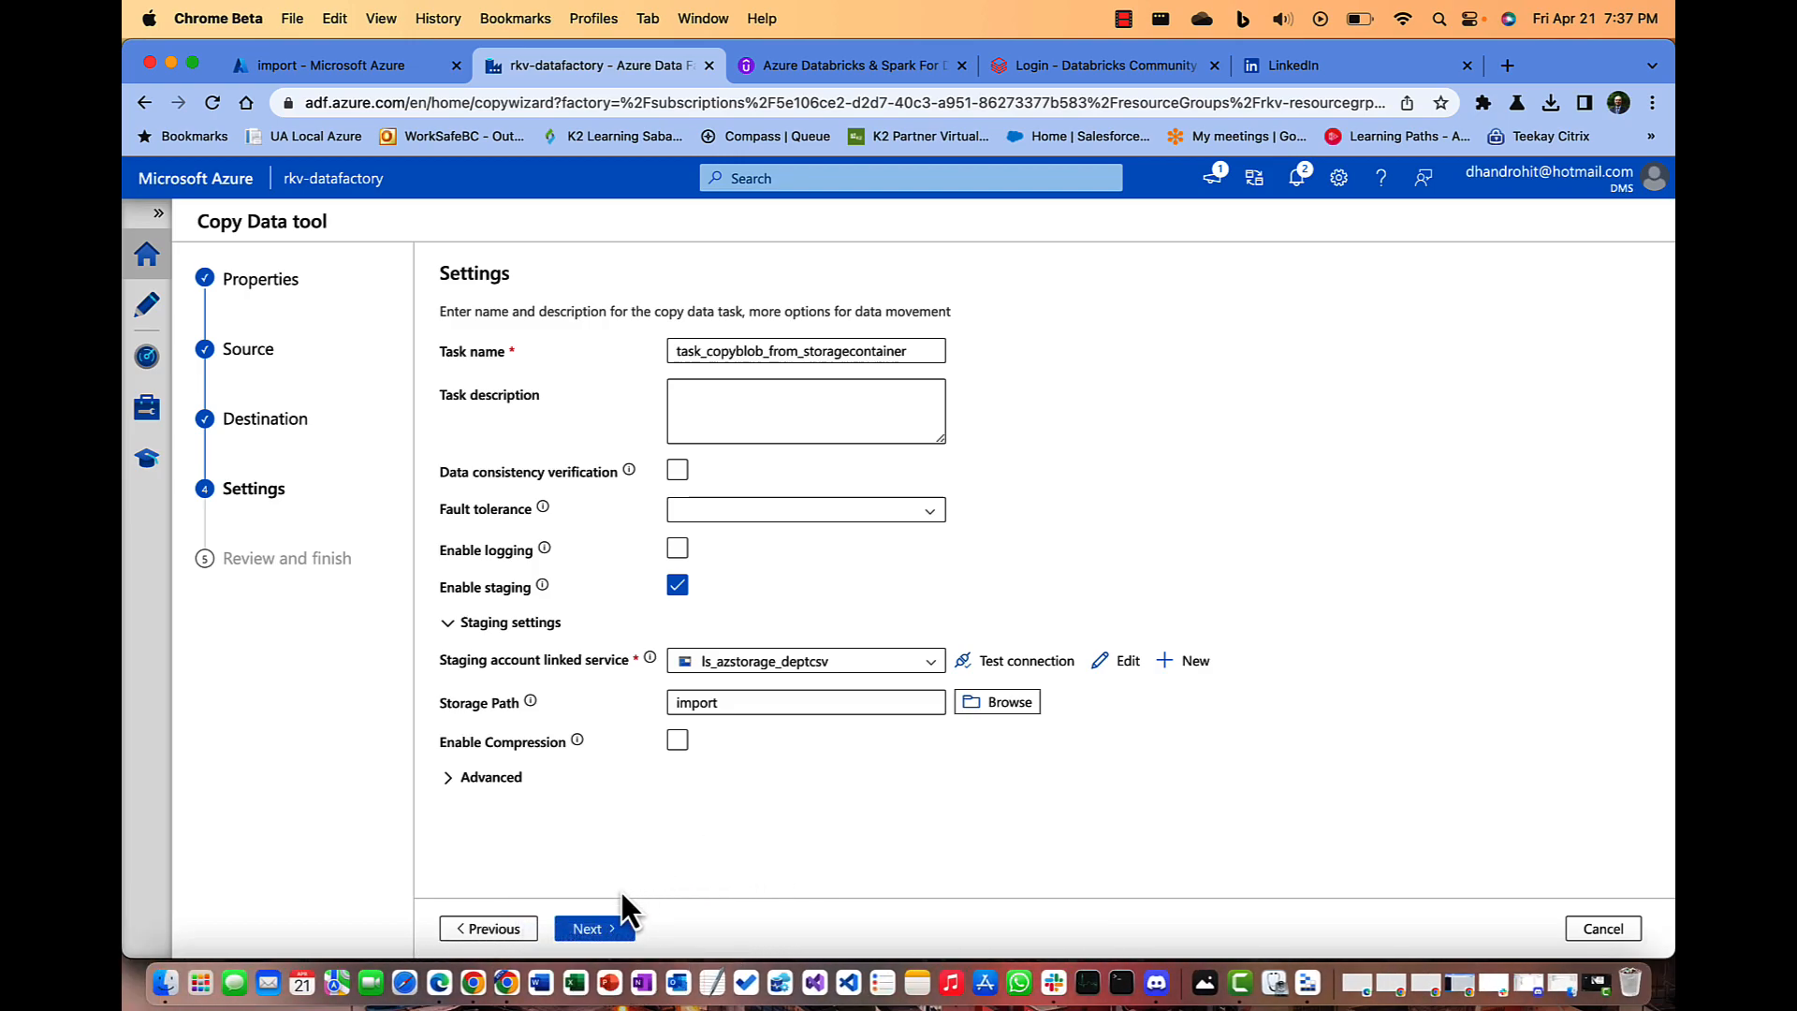
pyautogui.click(599, 930)
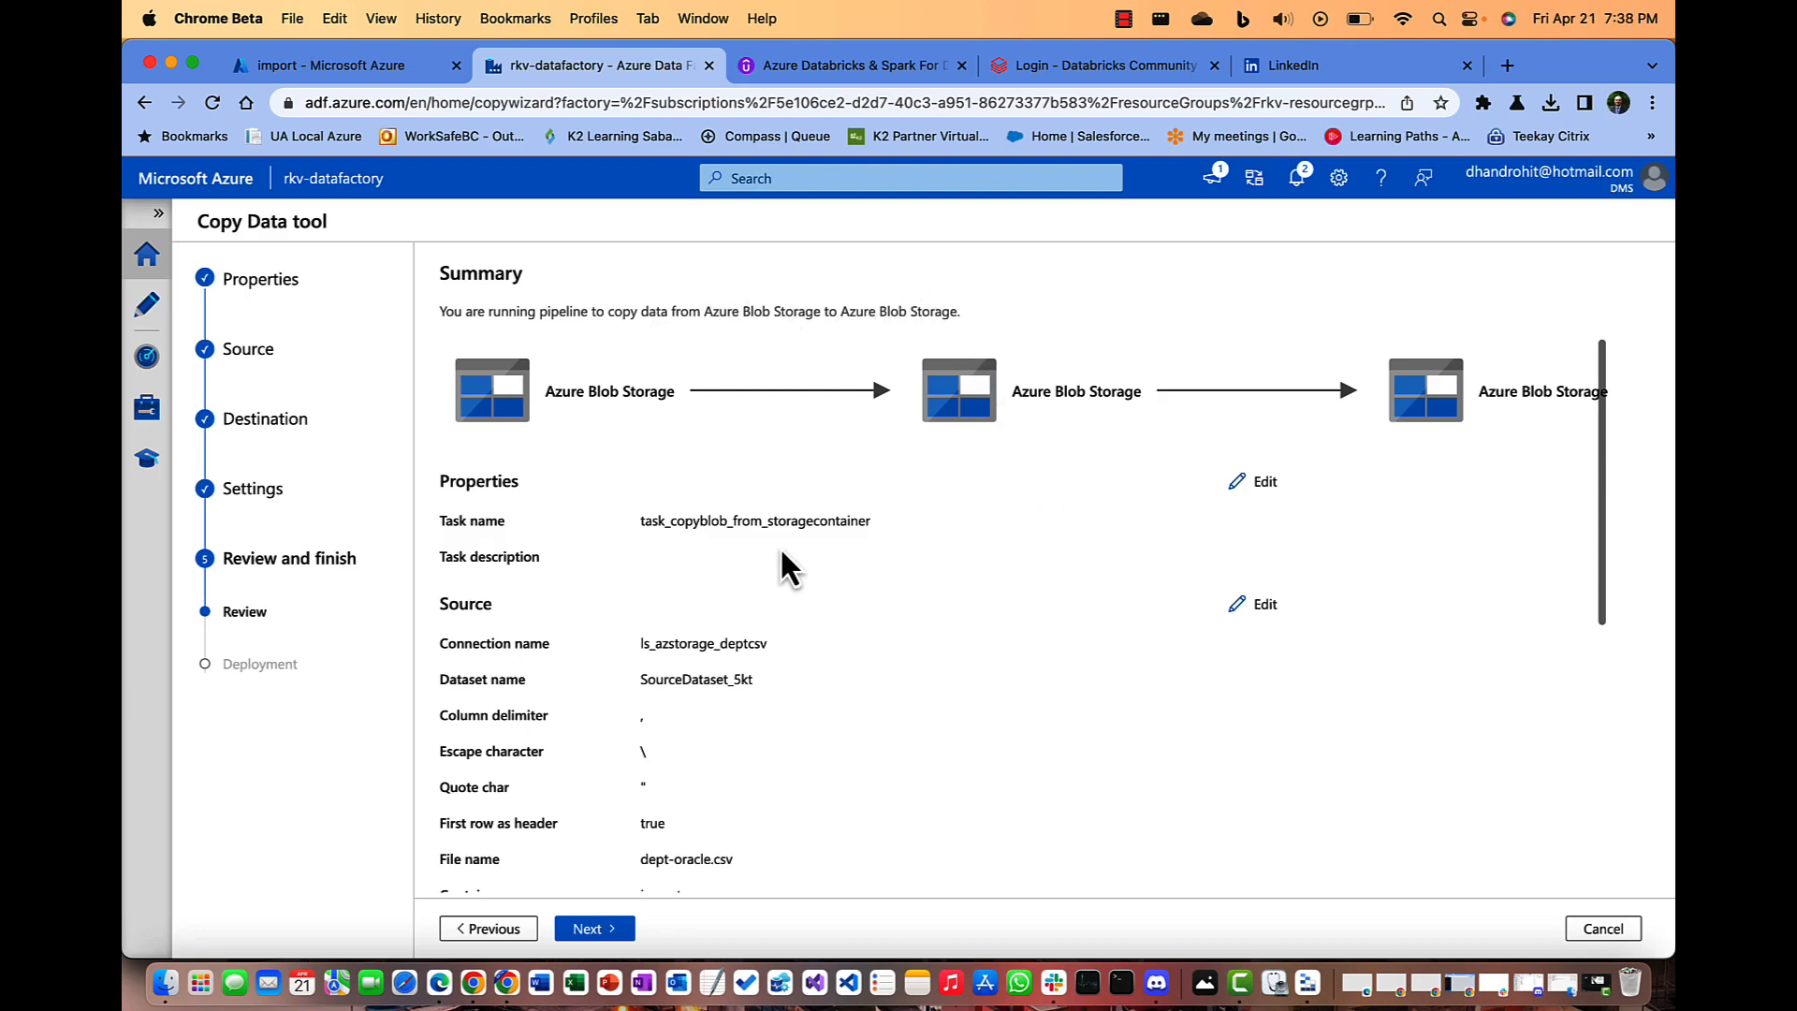
# - Try to rename the source dataset as ds_storage_deptcsv in the summary
pyautogui.scroll(-1, 778, 547)
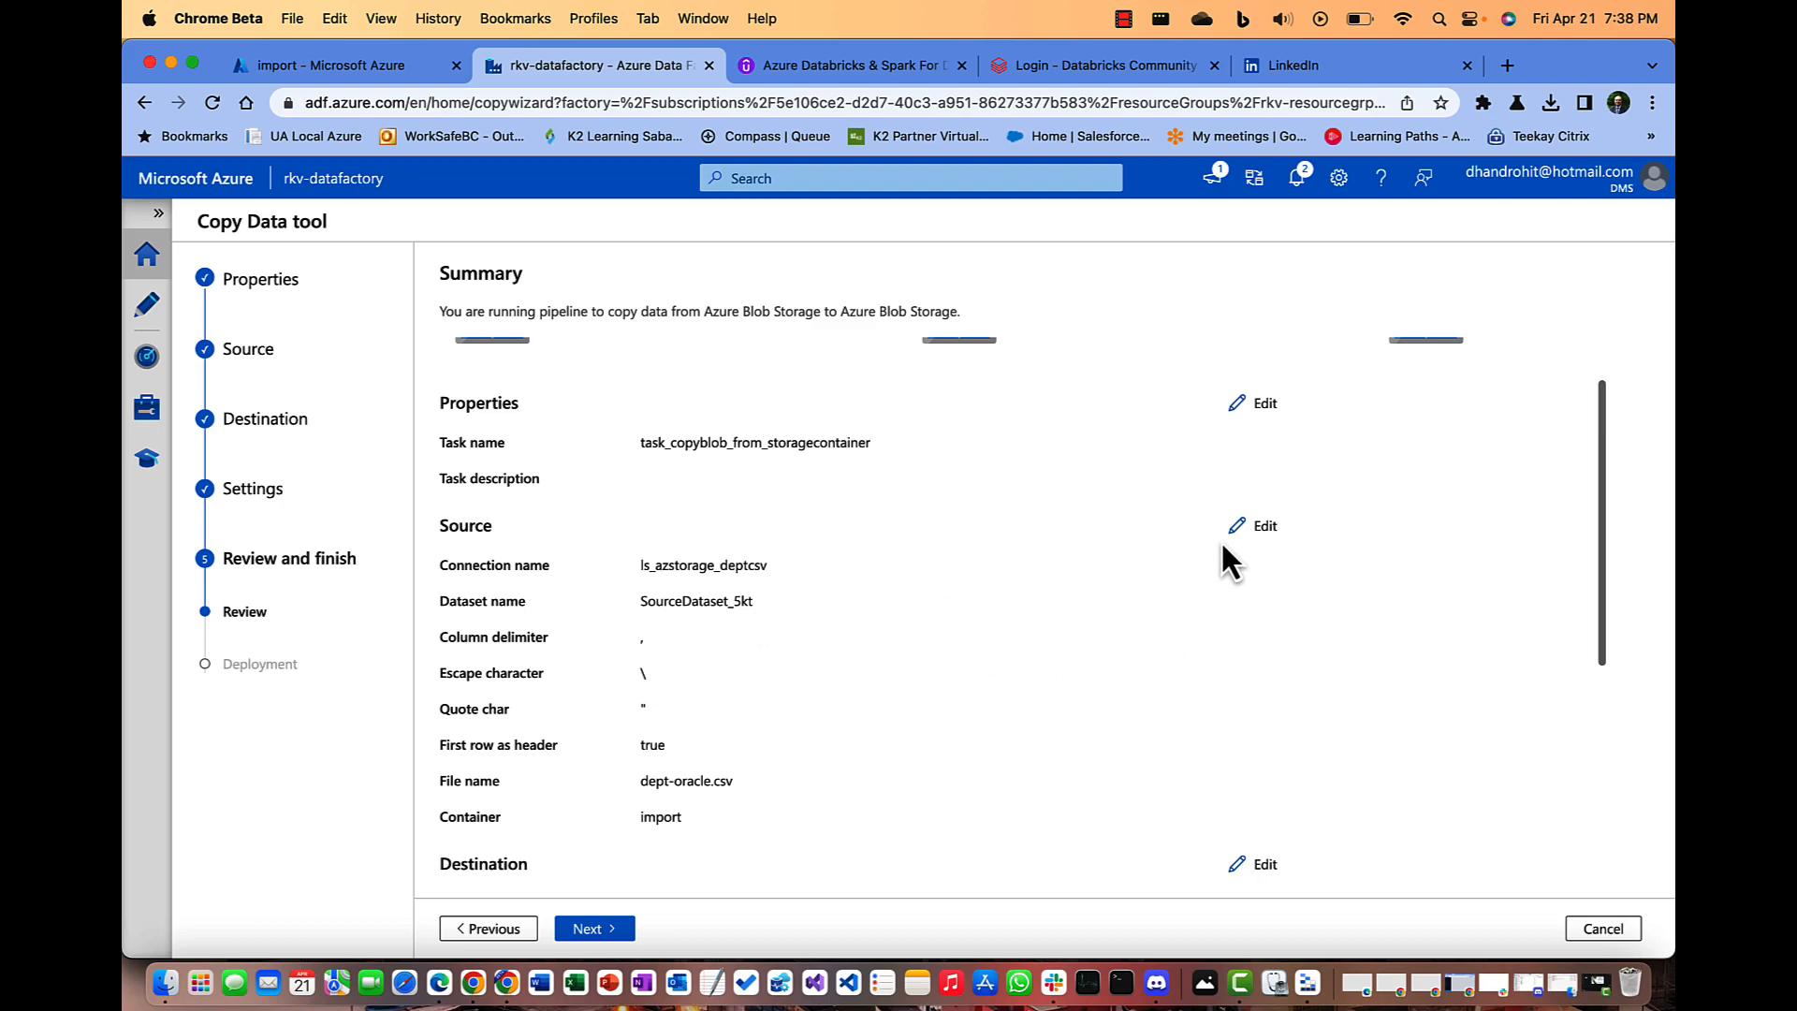
pyautogui.click(1260, 528)
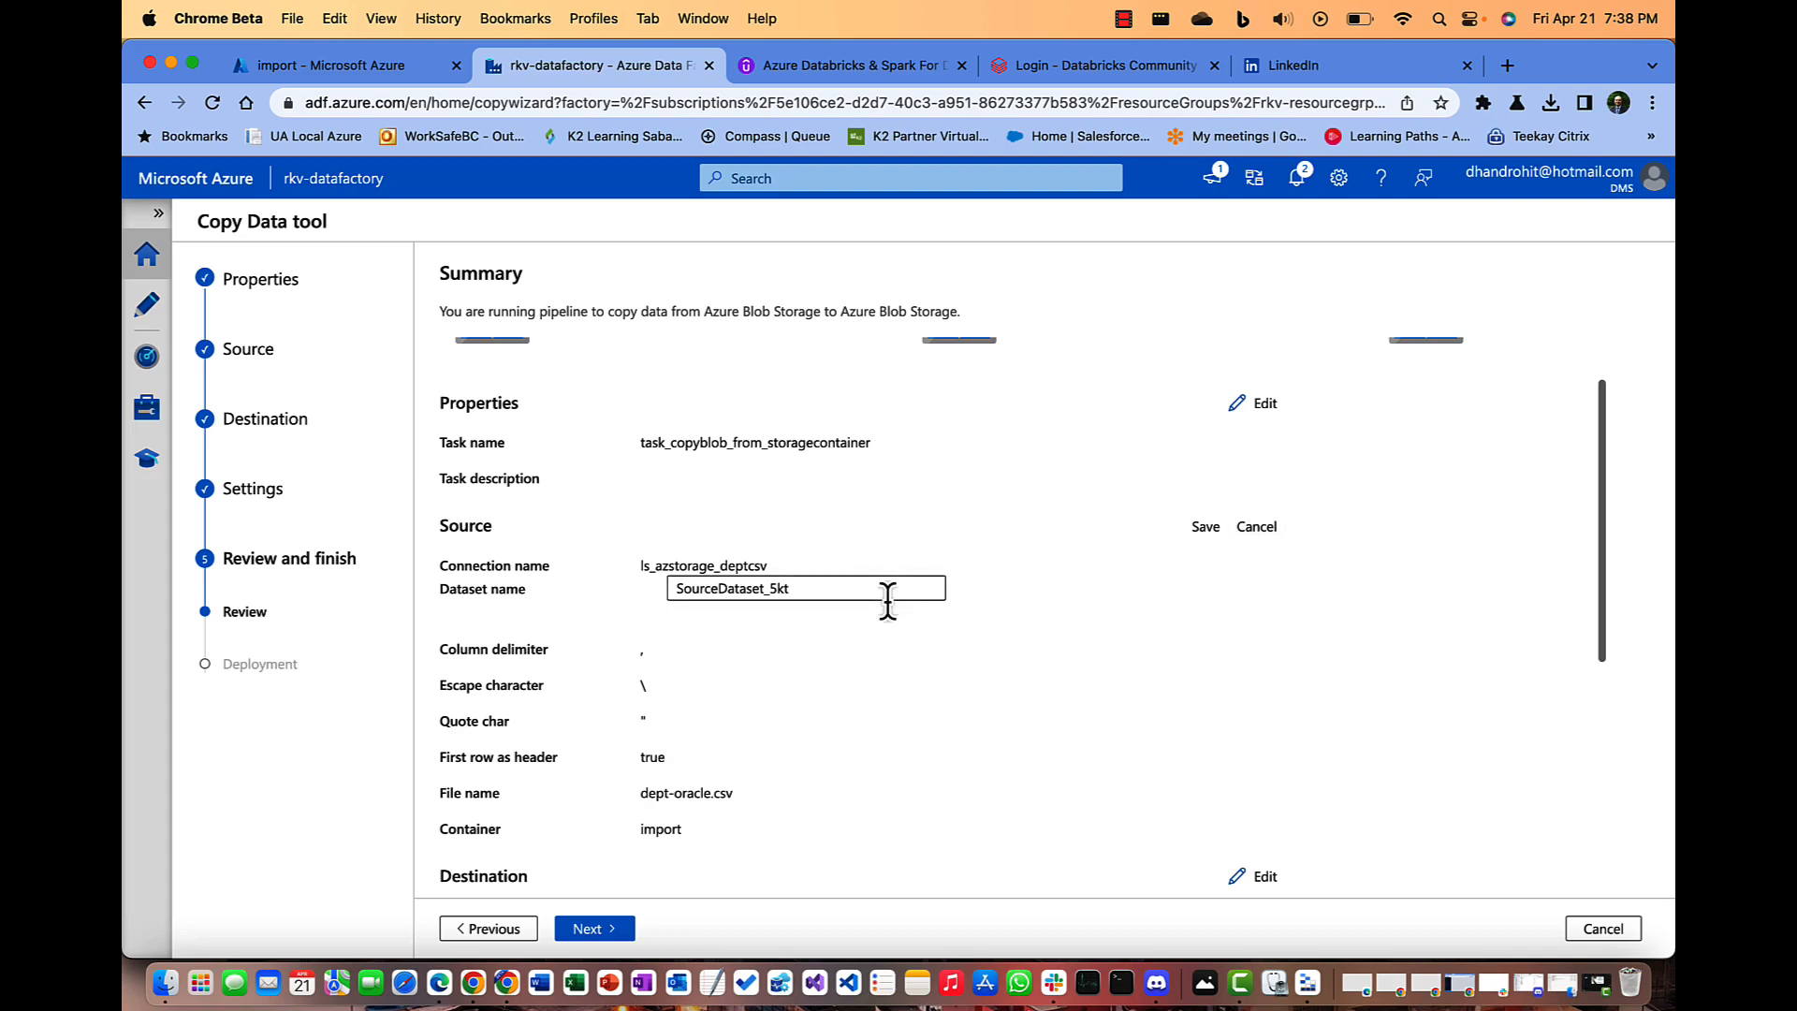
pyautogui.moveTo(802, 590); pyautogui.dragTo(584, 569)
pyautogui.write('ds')
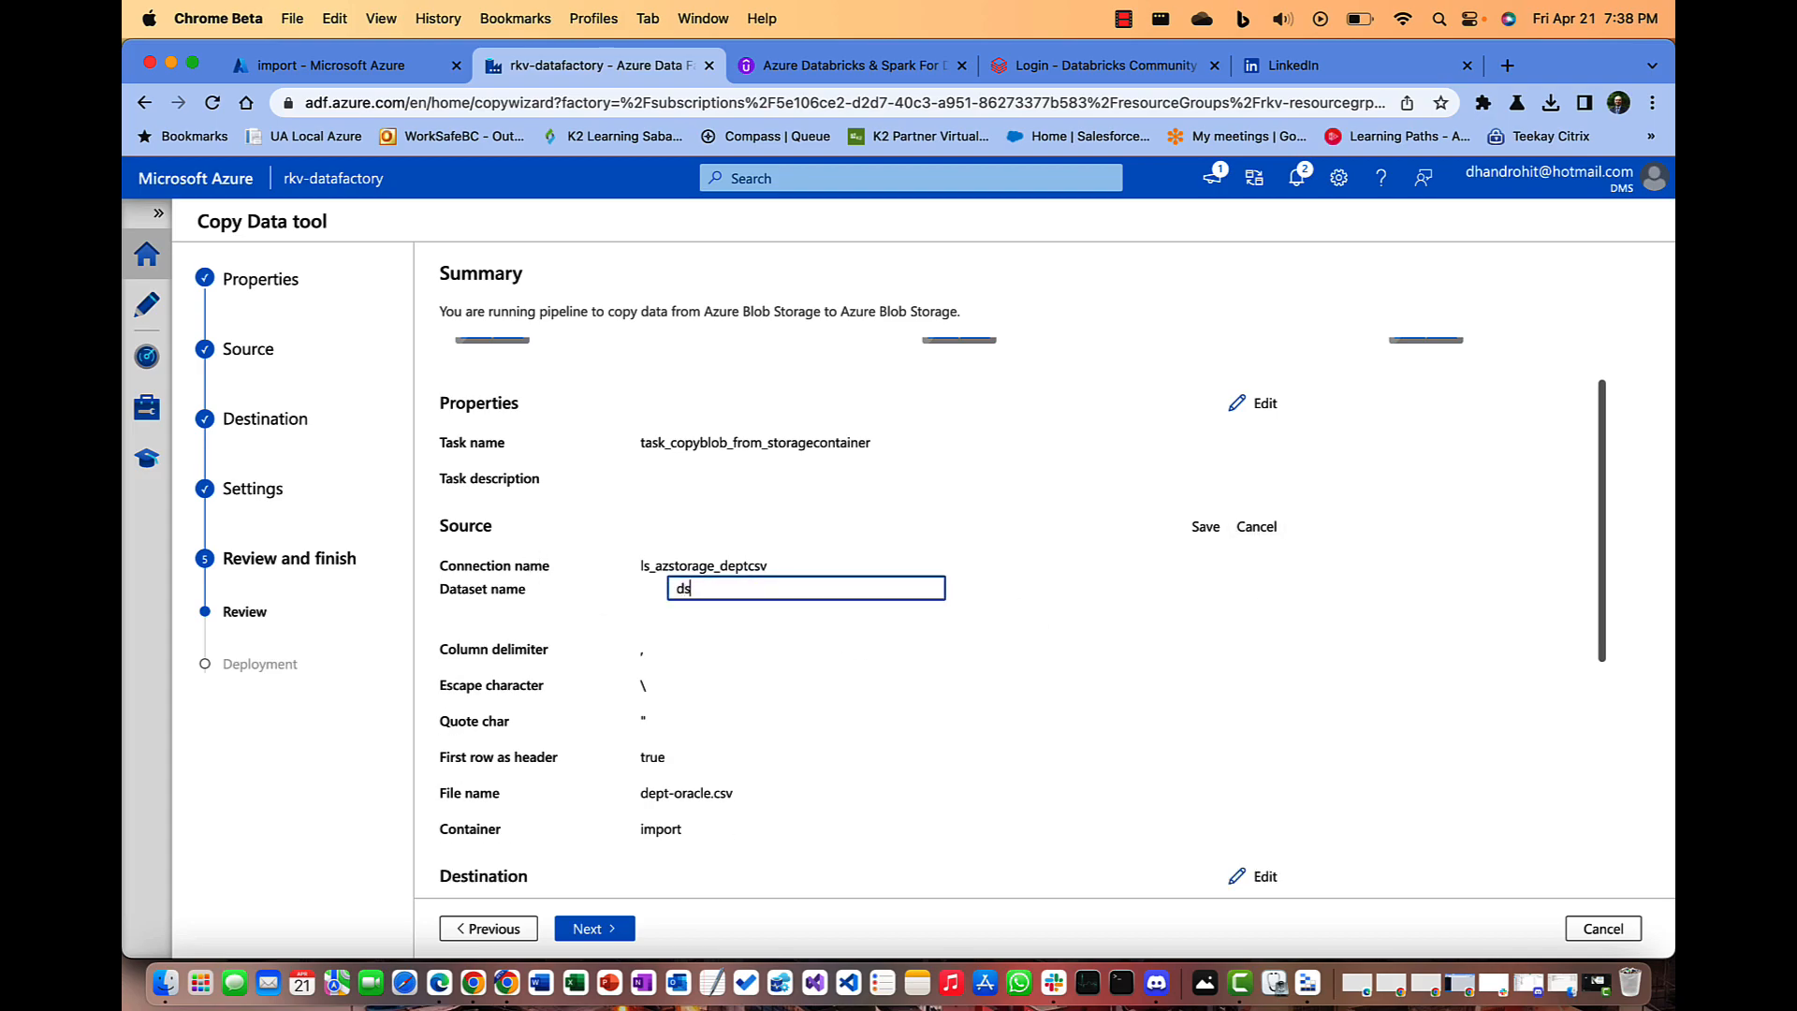
pyautogui.write('_blob')
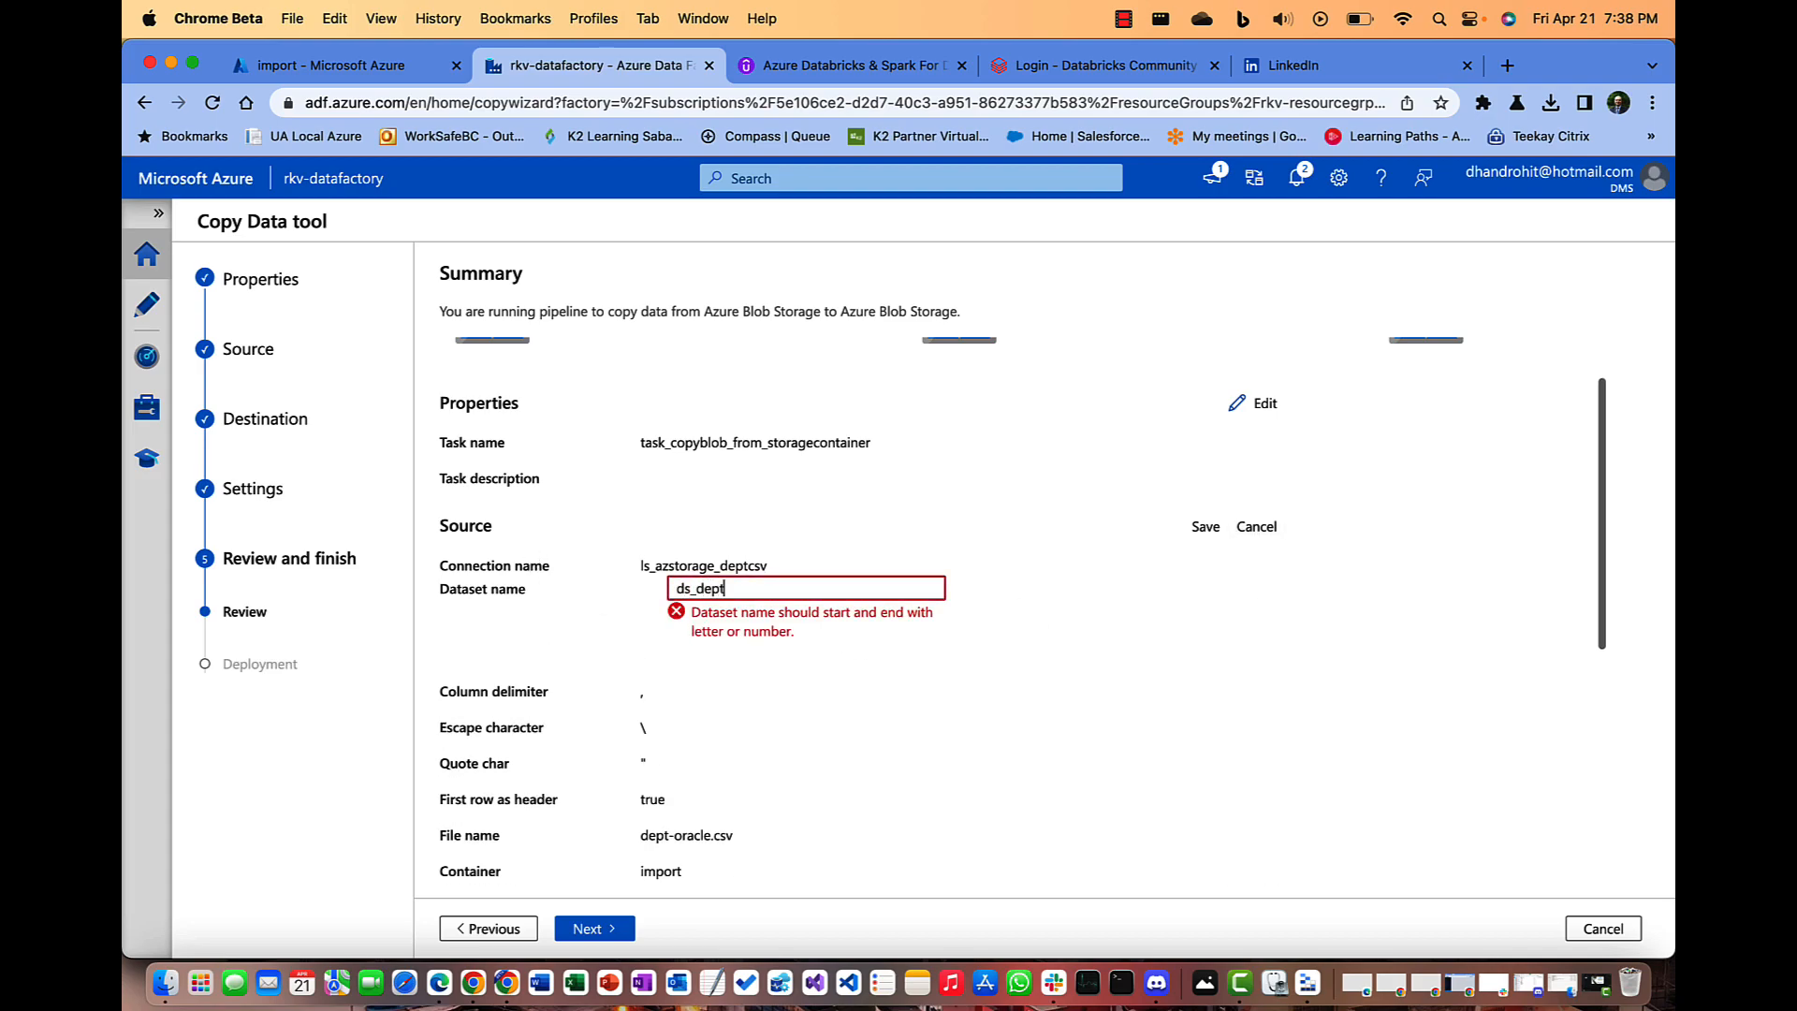
pyautogui.press('BackSpace')
pyautogui.press('BackSpace')
pyautogui.press('BackSpace')
pyautogui.press('BackSpace')
pyautogui.write('storage')
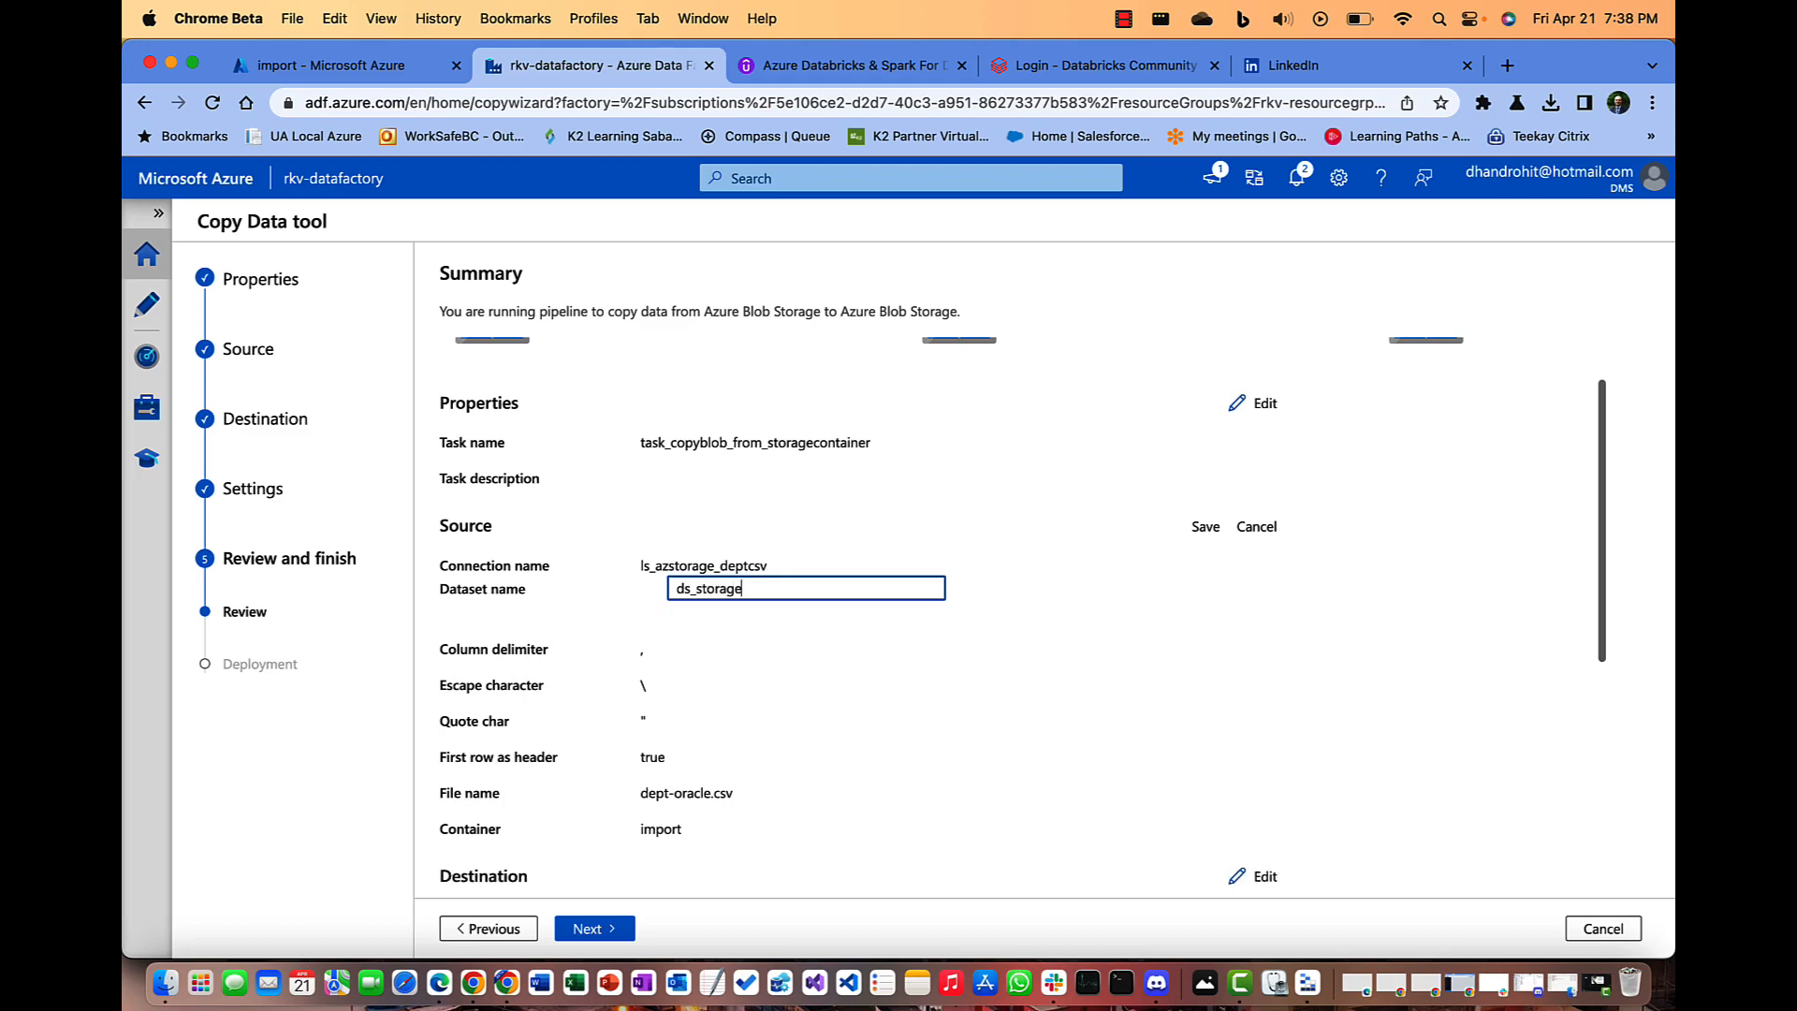
pyautogui.write('_deptcsvfile')
pyautogui.press('BackSpace')
pyautogui.press('BackSpace')
pyautogui.press('BackSpace')
pyautogui.press('BackSpace')
pyautogui.write('v')
# - Open the destination dataset name for editing and insert destin in front of it
pyautogui.scroll(-2, 852, 678)
pyautogui.scroll(-1, 852, 677)
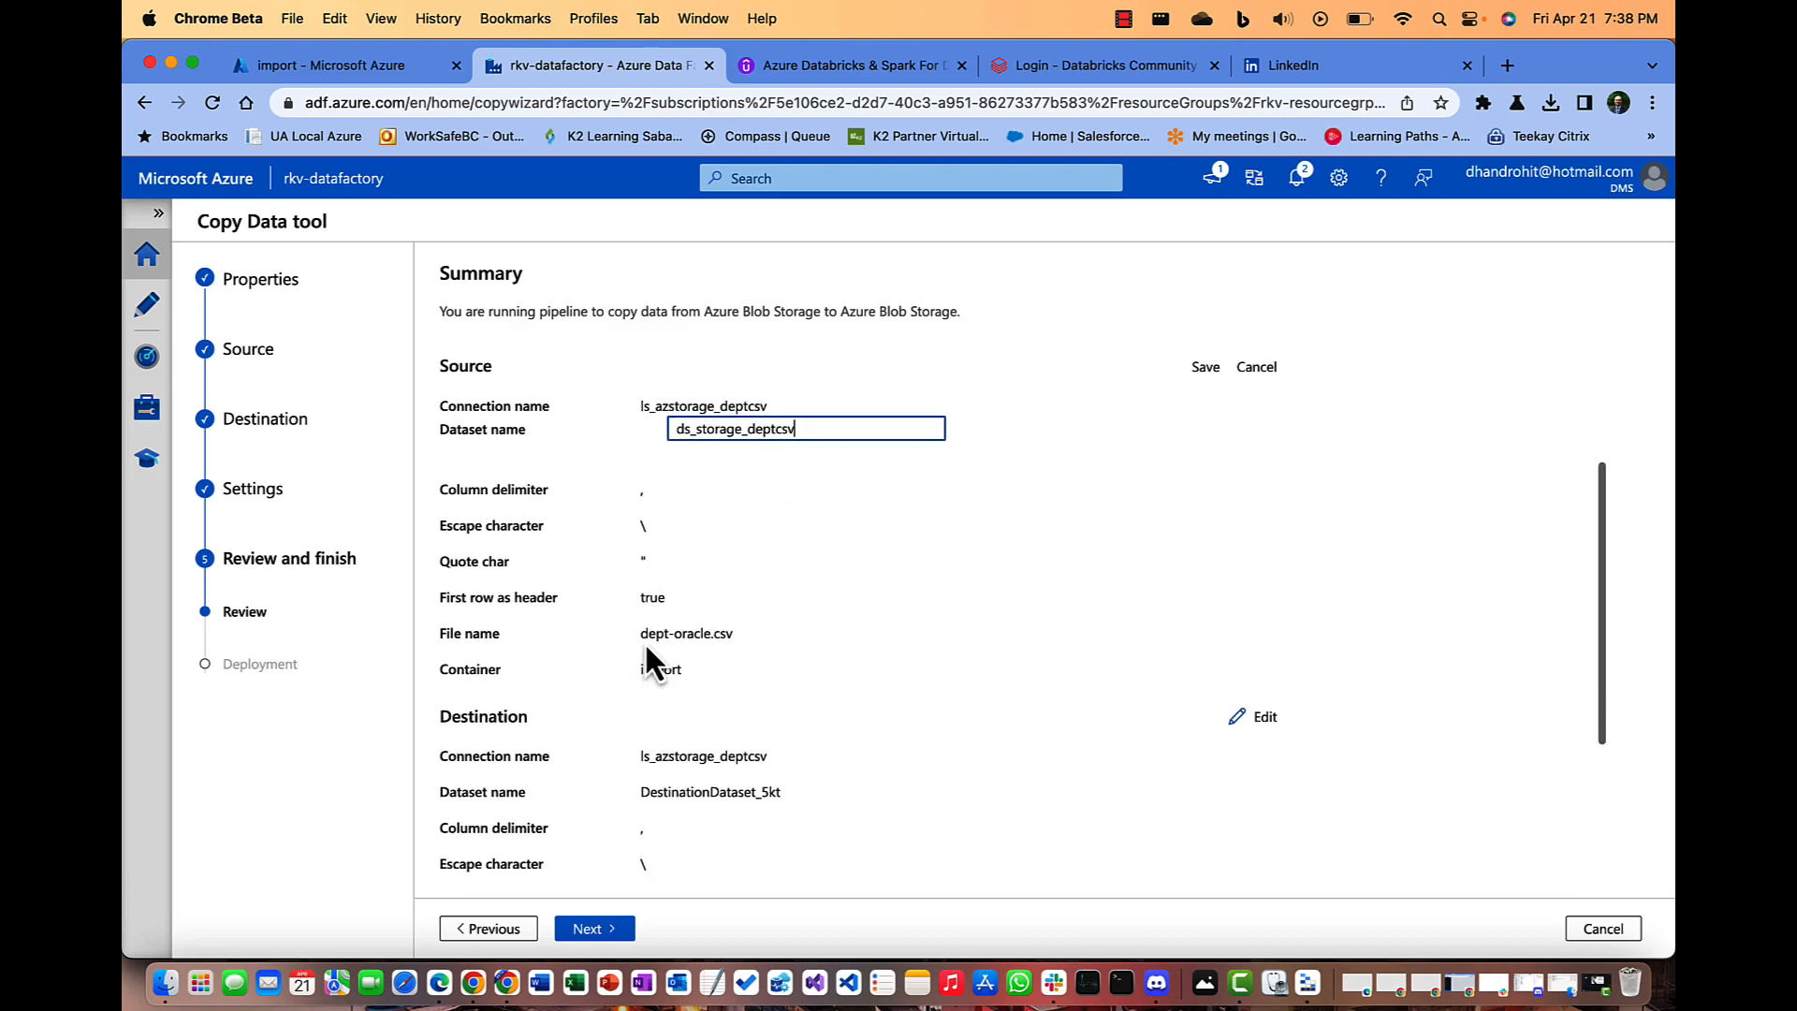
pyautogui.click(1258, 719)
pyautogui.scroll(-1, 830, 678)
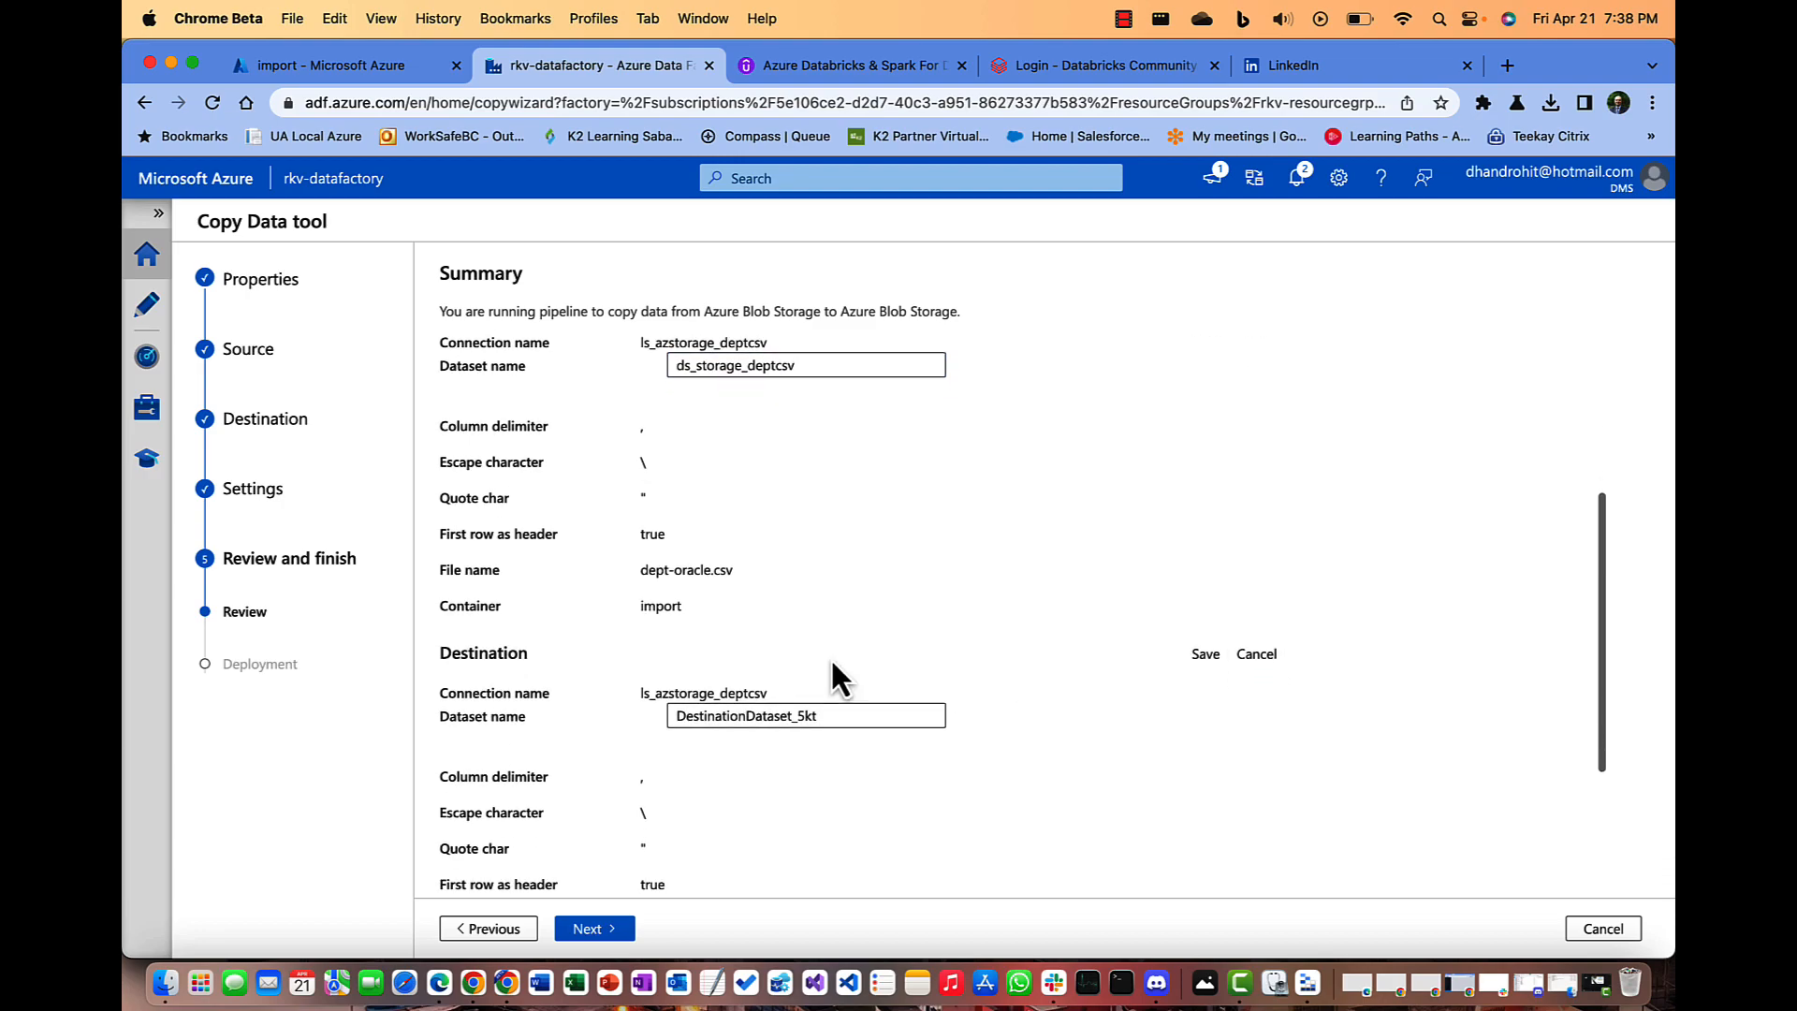
pyautogui.click(847, 721)
pyautogui.moveTo(847, 720); pyautogui.dragTo(543, 704)
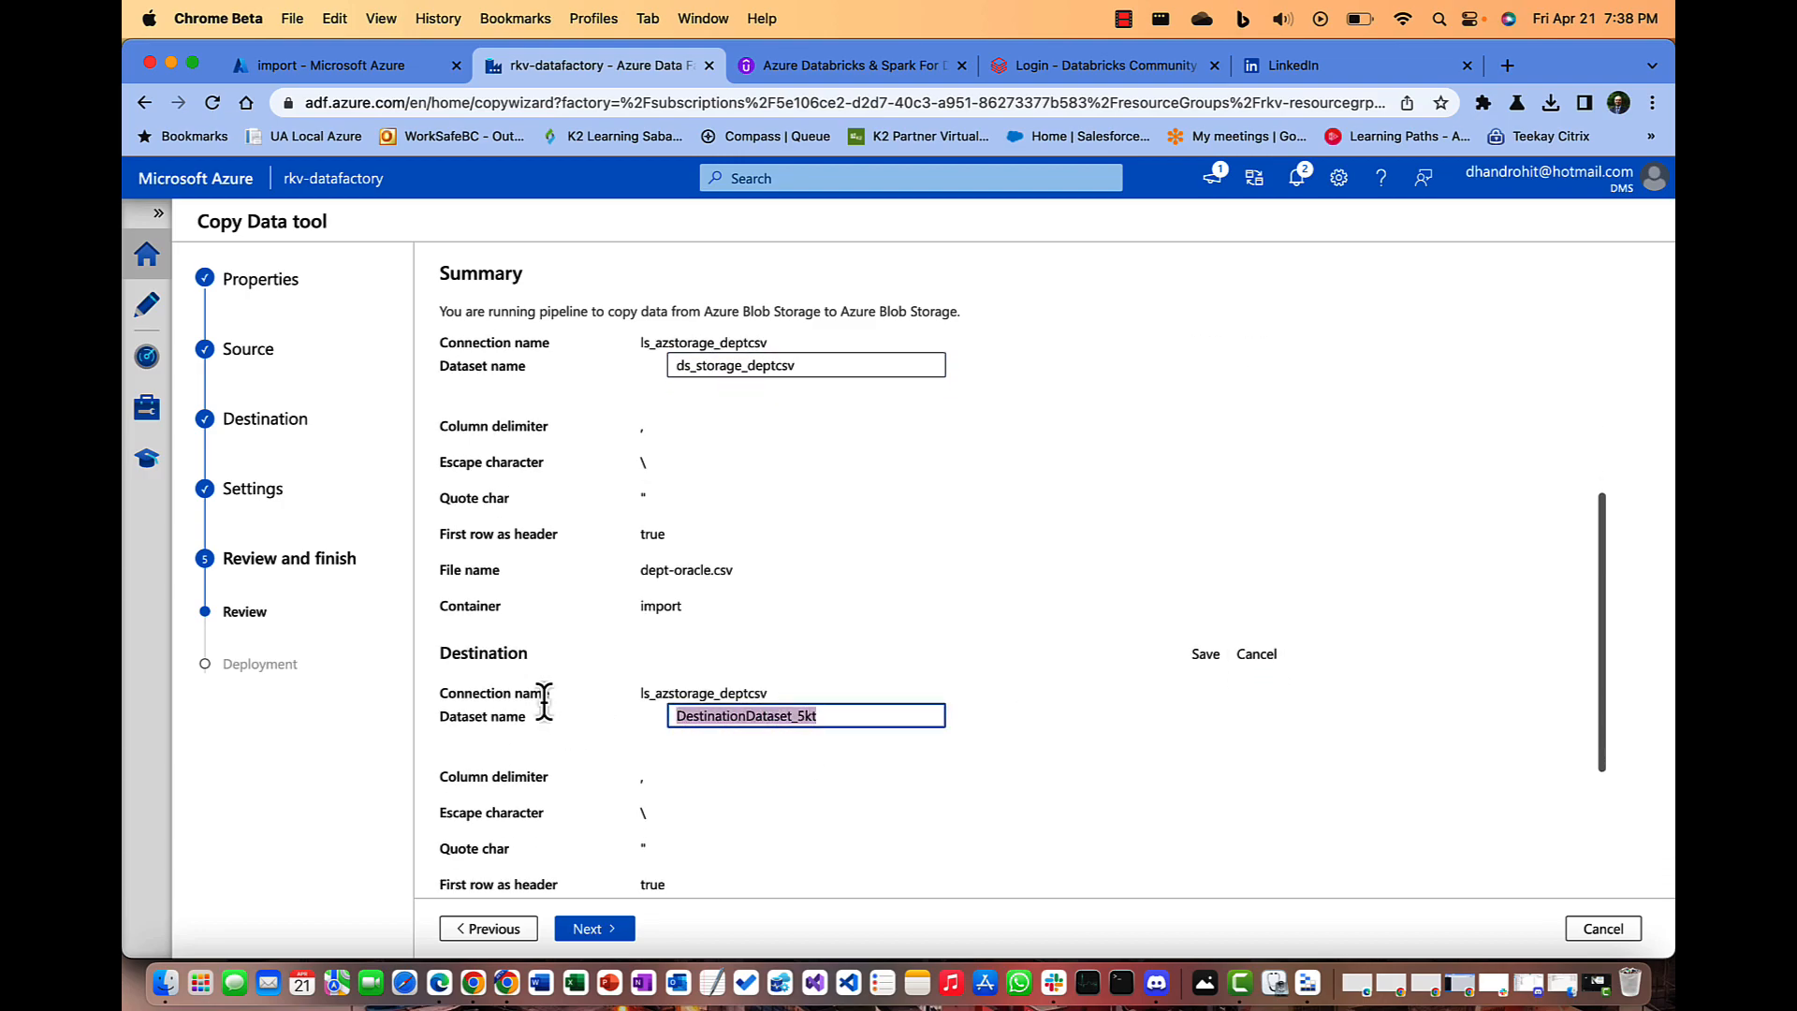
pyautogui.click(675, 715)
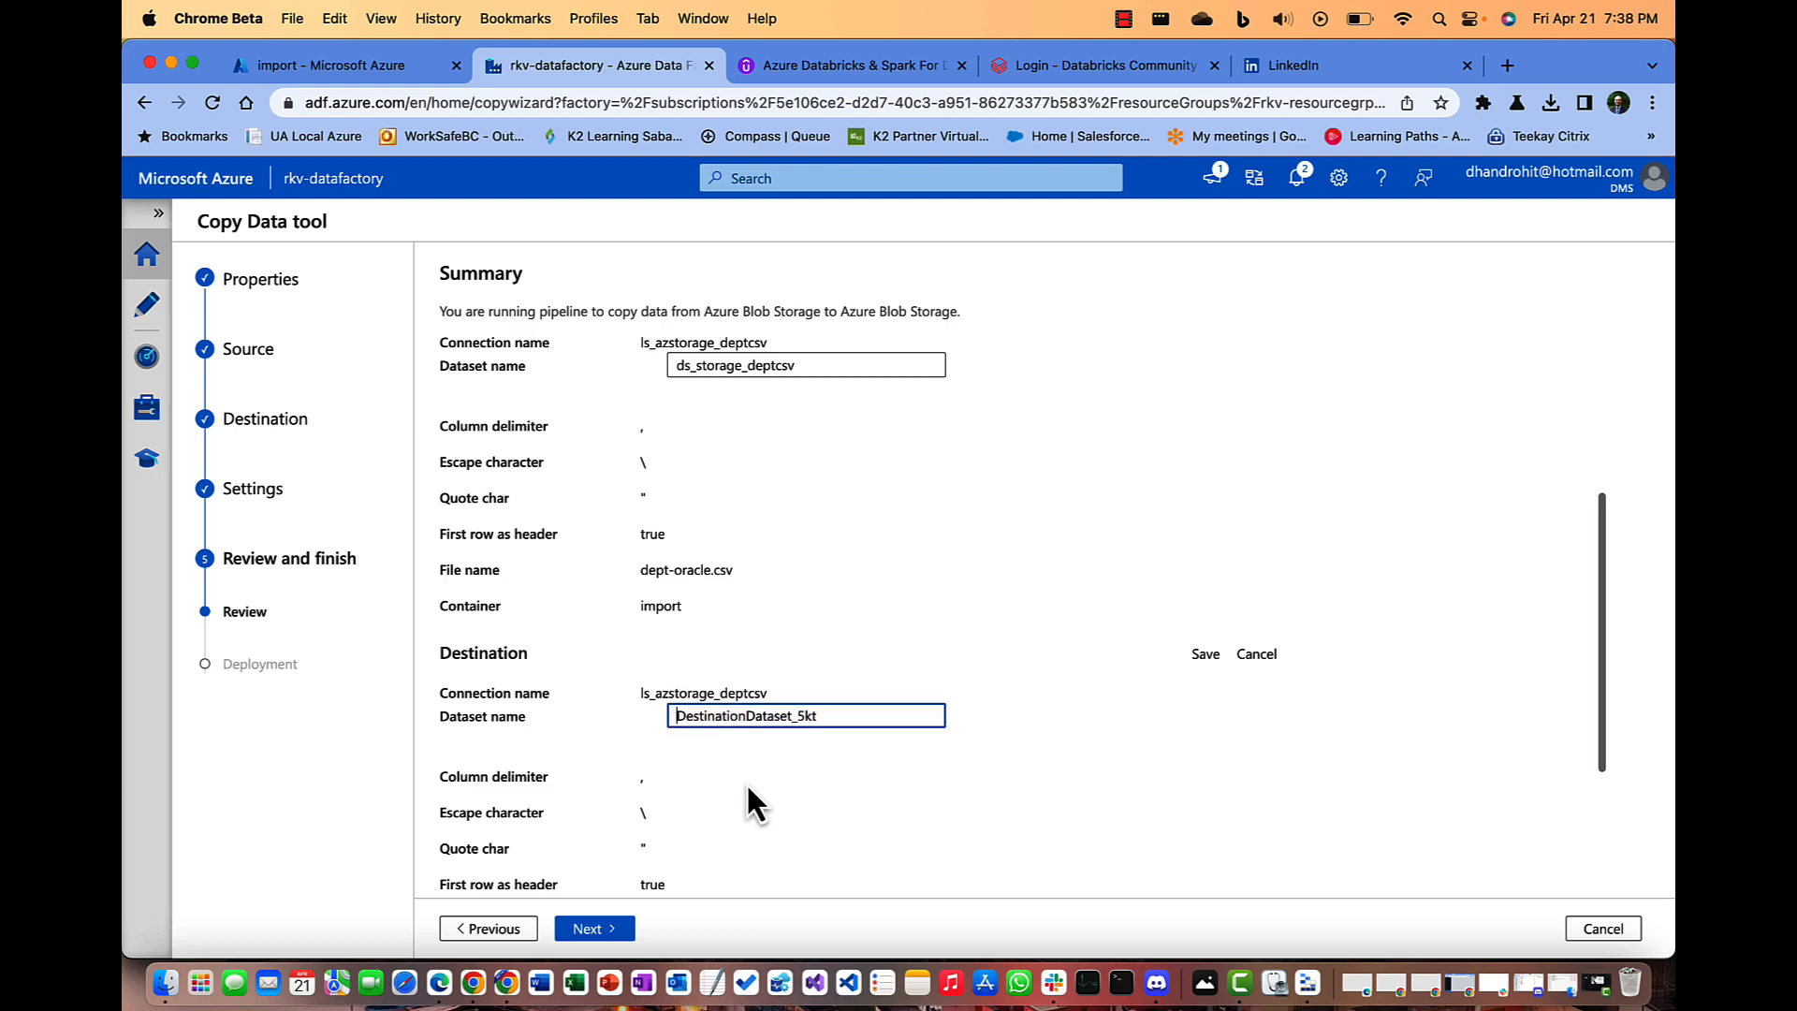
pyautogui.write('destin')
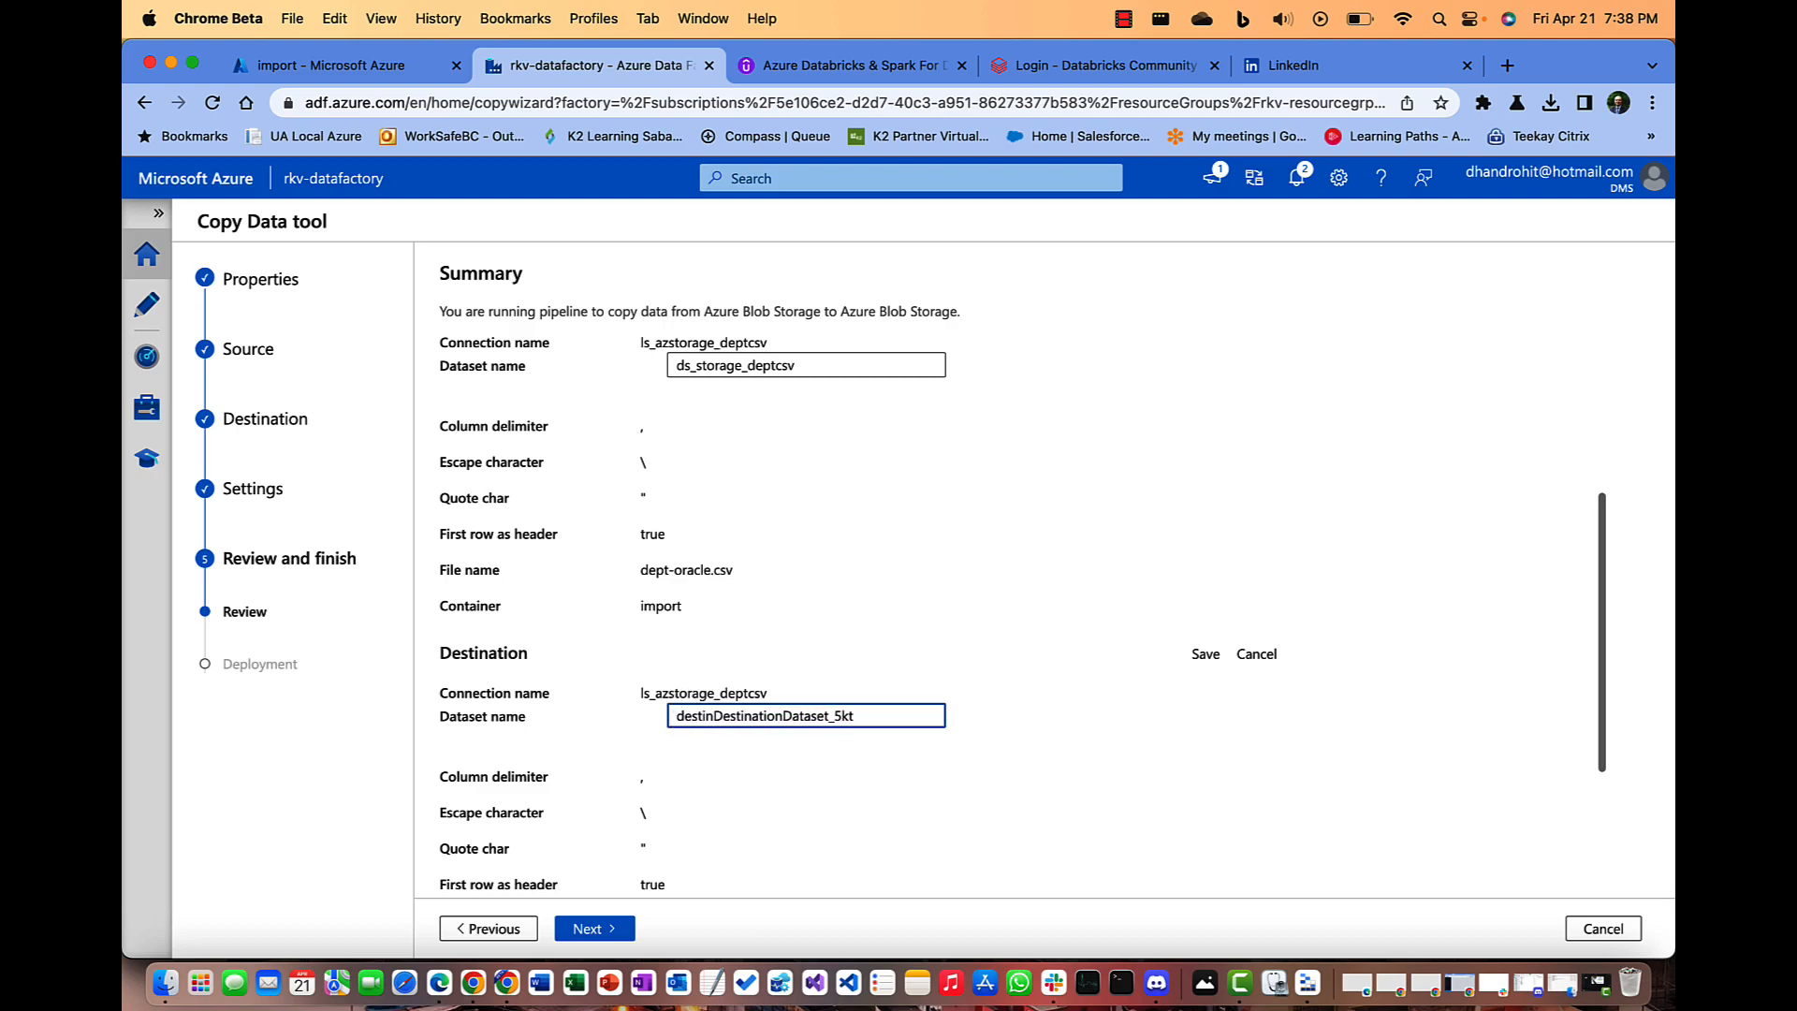
# - Insert source_ after the ds_ prefix so the source dataset name reads ds_source_storage_deptcsv
pyautogui.click(677, 366)
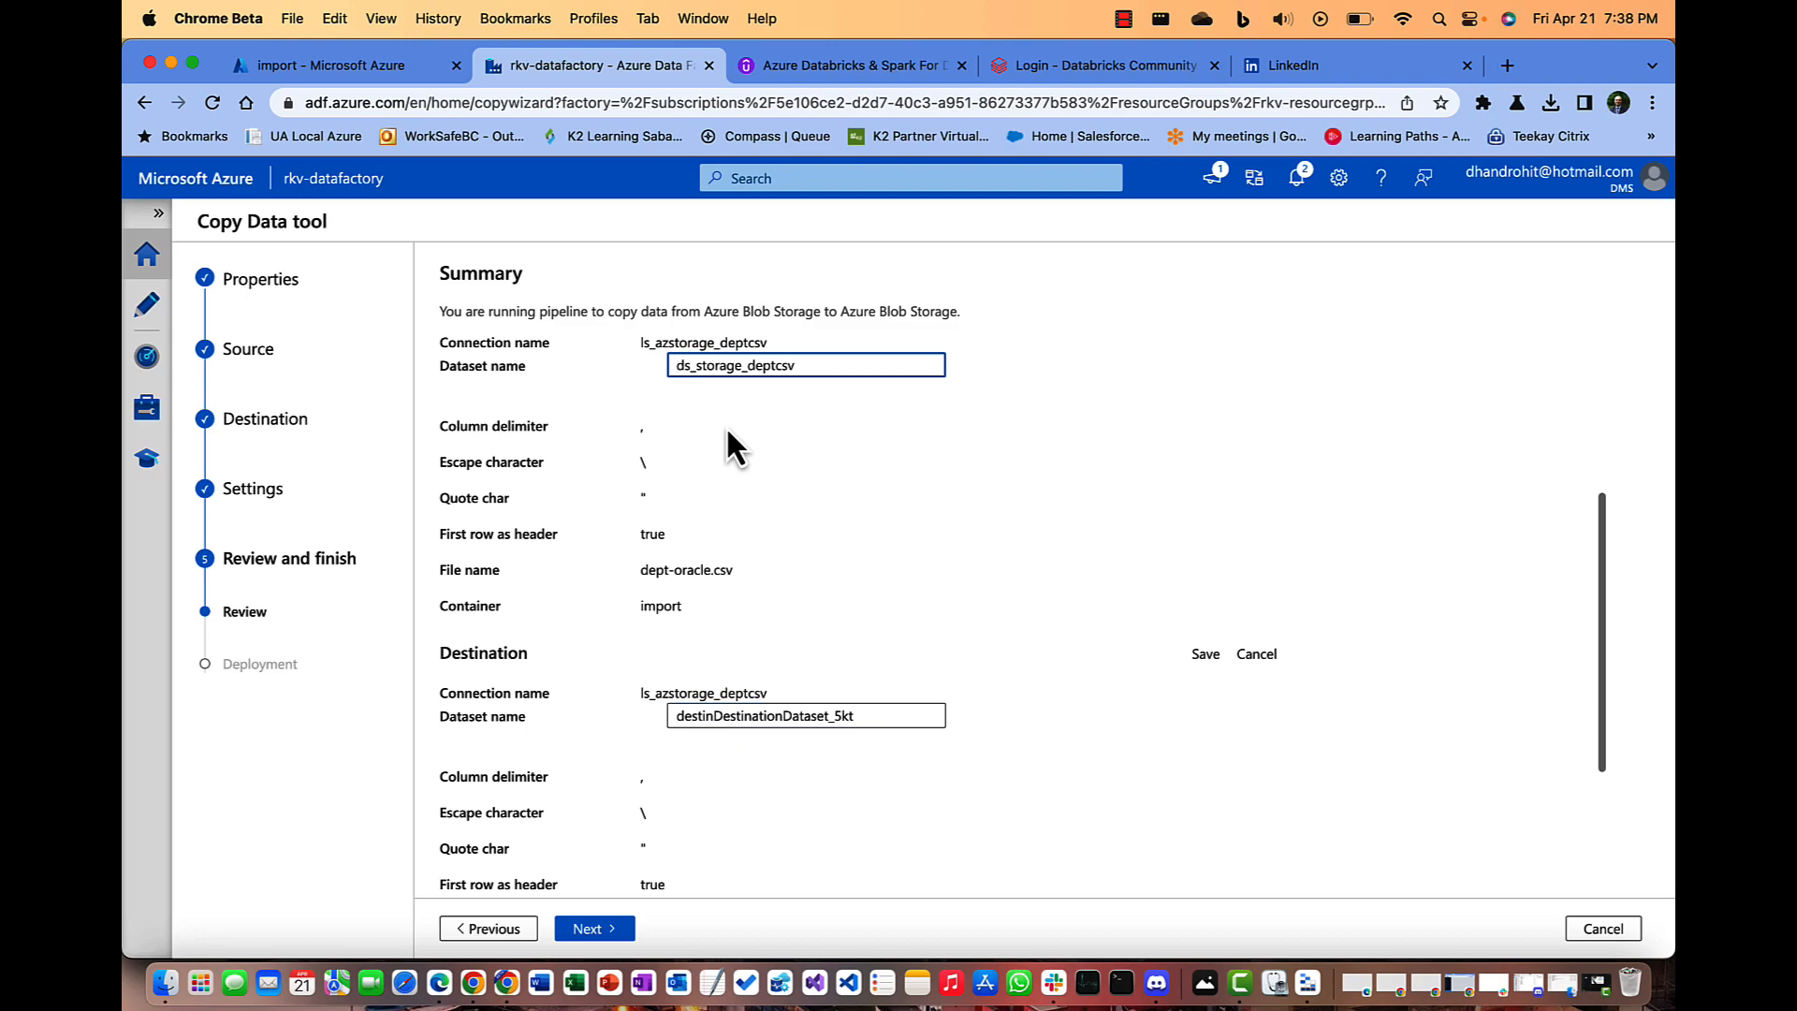
pyautogui.write('sour')
pyautogui.press('BackSpace')
pyautogui.press('BackSpace')
pyautogui.press('BackSpace')
pyautogui.press('BackSpace')
pyautogui.press('Right')
pyautogui.press('Right')
pyautogui.write('source_')
# - Try to rename the destination dataset as ds_destination_storage_deptcsv, removing the rest of the old name
pyautogui.click(679, 716)
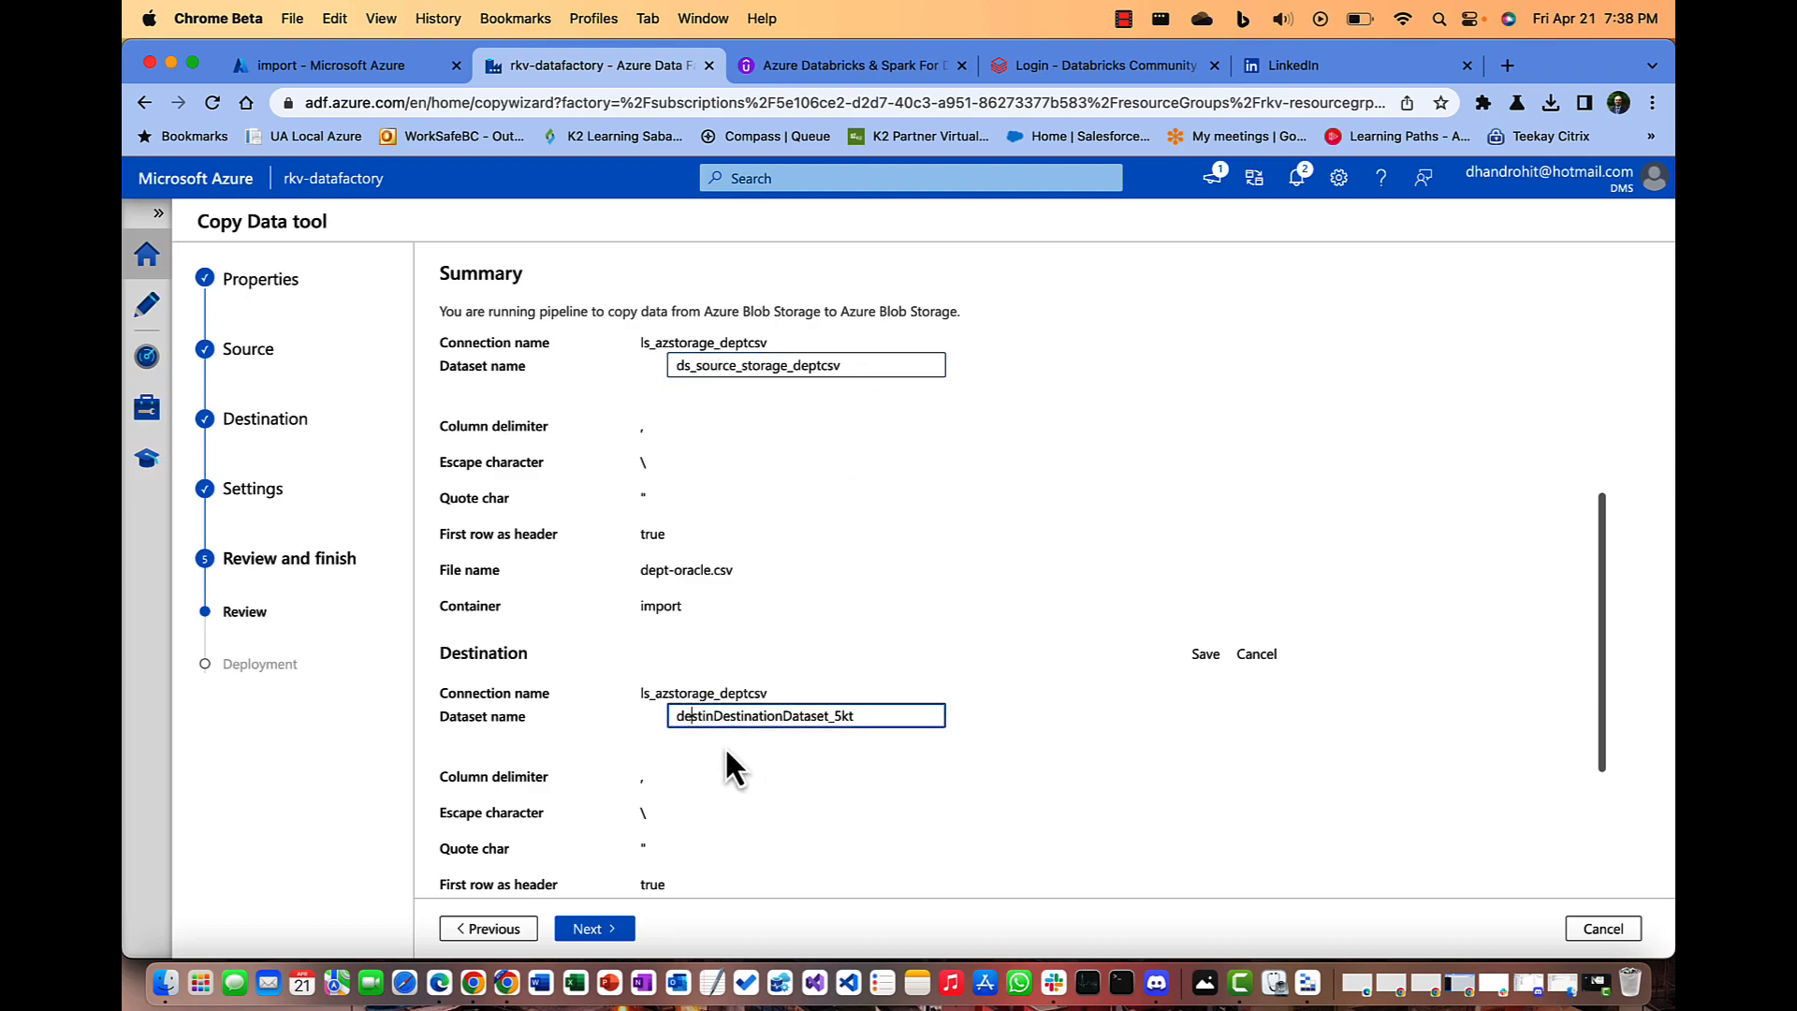
pyautogui.press('Left')
pyautogui.write('ds_des')
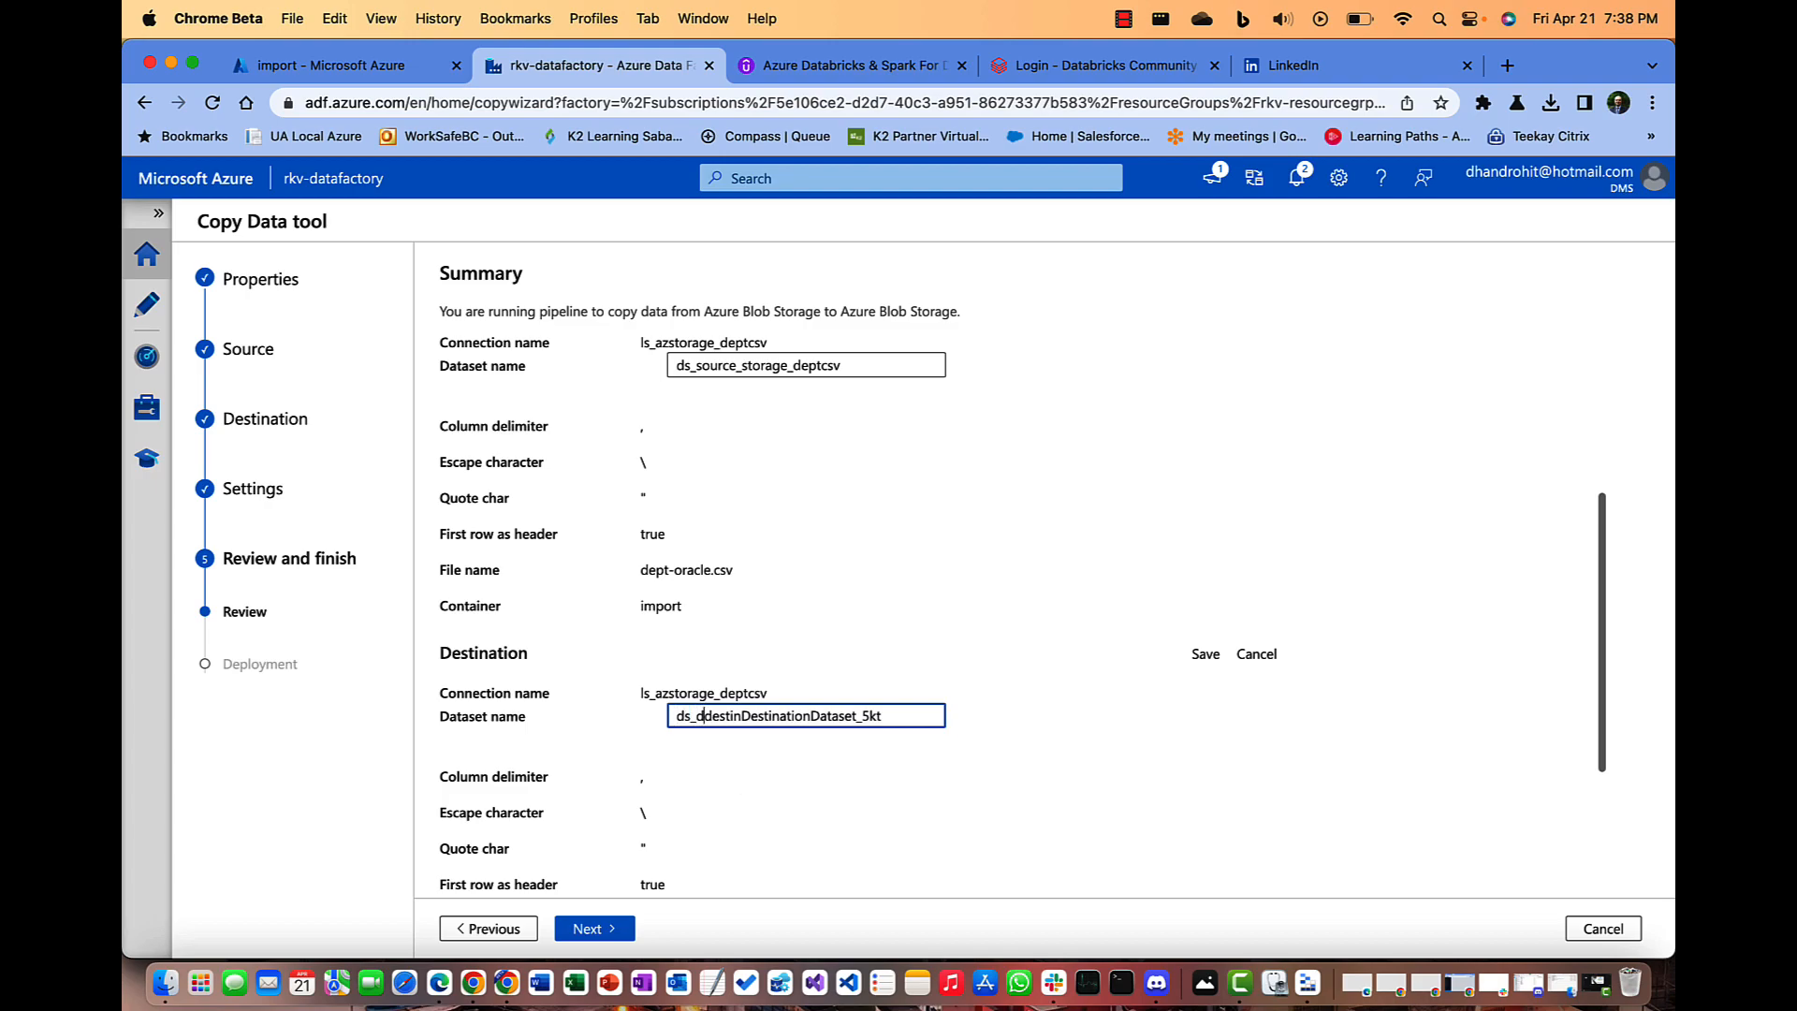
pyautogui.write('tination_sto')
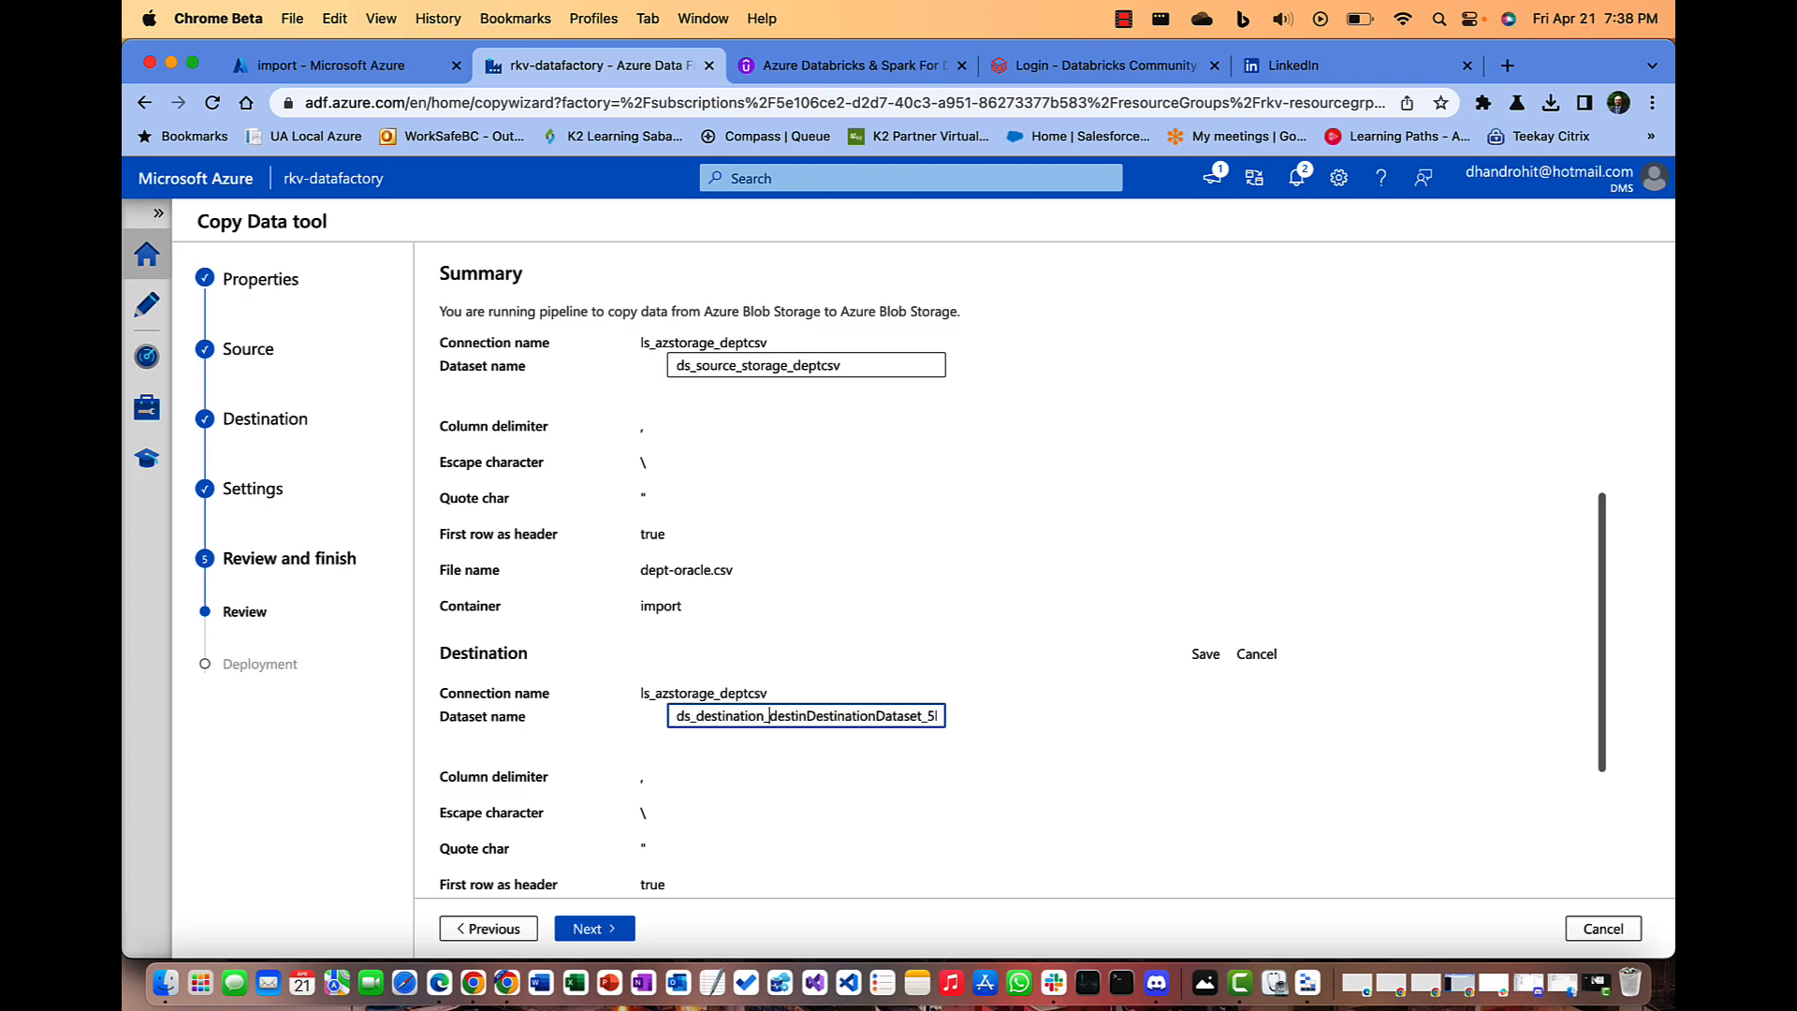
pyautogui.write('rage_deptcsv')
pyautogui.hotkey('shift', 'Right')
pyautogui.hotkey('shift', 'Right')
pyautogui.hotkey('shift', 'Right')
pyautogui.hotkey('shift', 'Right')
pyautogui.hotkey('shift', 'Right')
pyautogui.hotkey('shift', 'Right')
pyautogui.hotkey('shift', 'Right')
pyautogui.hotkey('shift', 'Right')
pyautogui.hotkey('shift', 'Right')
pyautogui.hotkey('shift', 'Right')
pyautogui.hotkey('shift', 'Right')
pyautogui.hotkey('shift', 'Right')
pyautogui.hotkey('shift', 'Right')
pyautogui.hotkey('shift', 'Right')
pyautogui.hotkey('shift', 'Right')
pyautogui.hotkey('shift', 'Right')
pyautogui.hotkey('shift', 'Right')
pyautogui.hotkey('shift', 'Right')
pyautogui.hotkey('shift', 'Right')
pyautogui.hotkey('shift', 'Right')
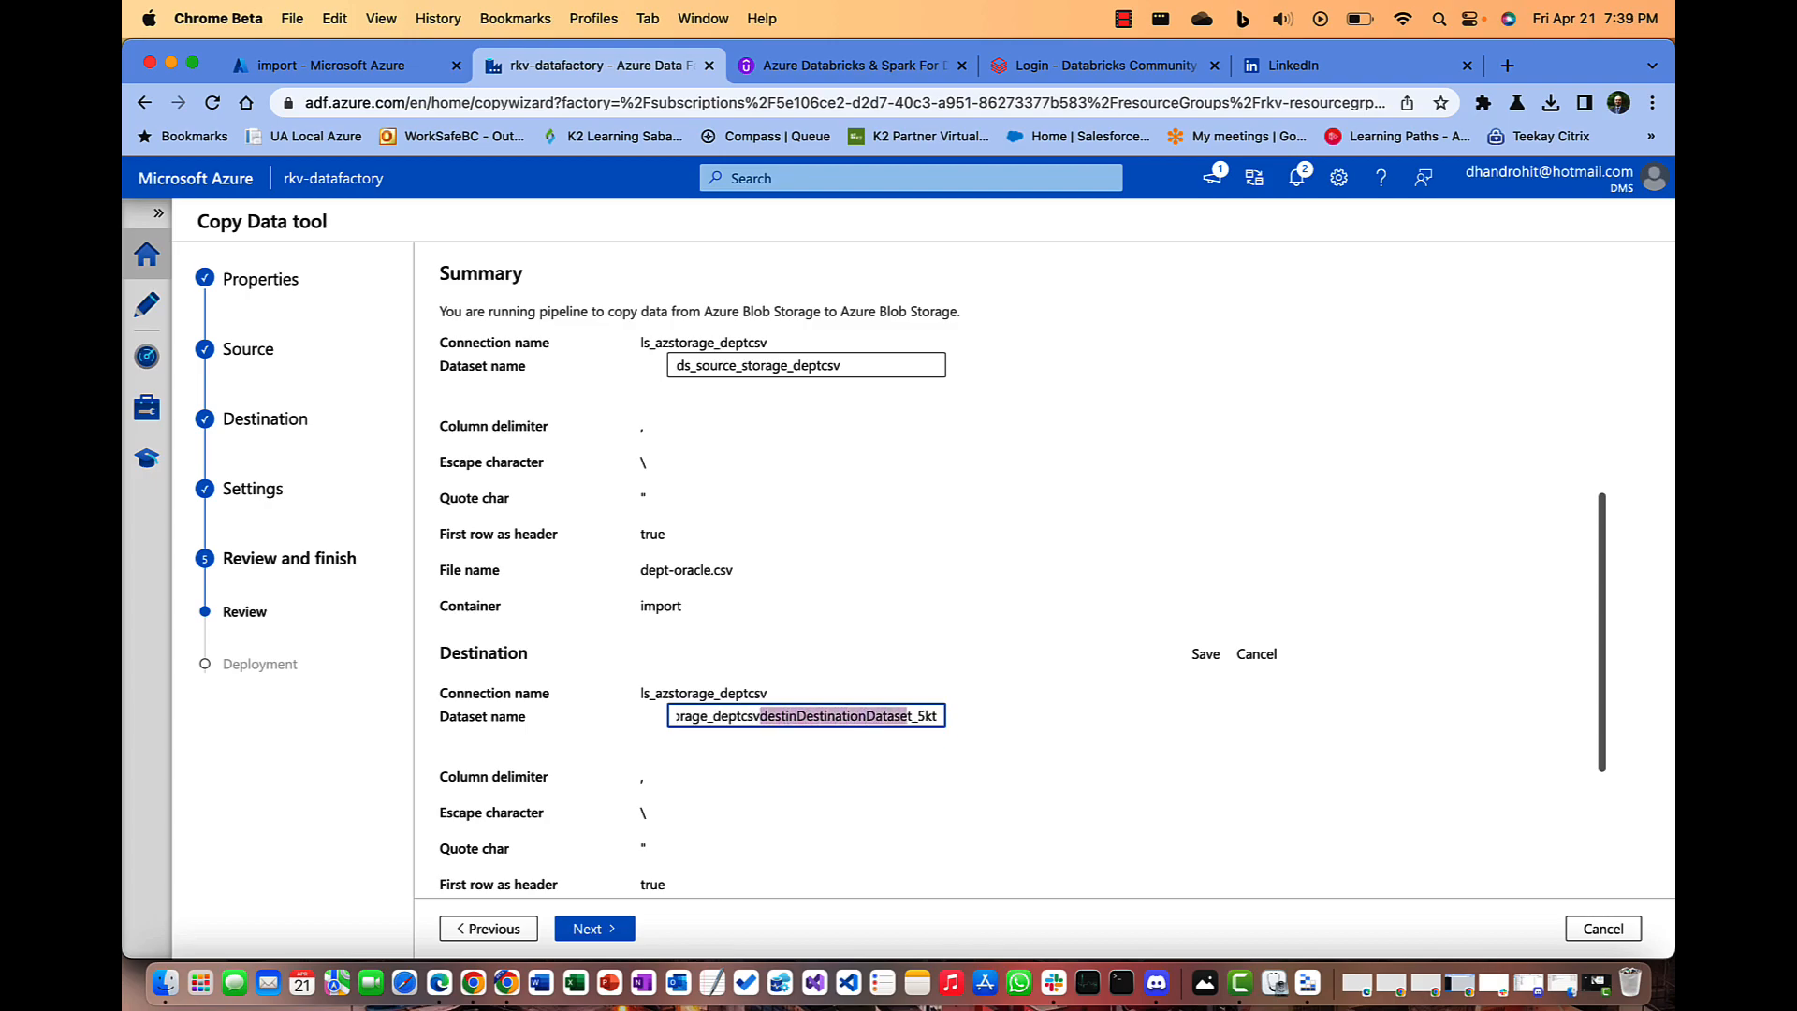
pyautogui.press('Delete')
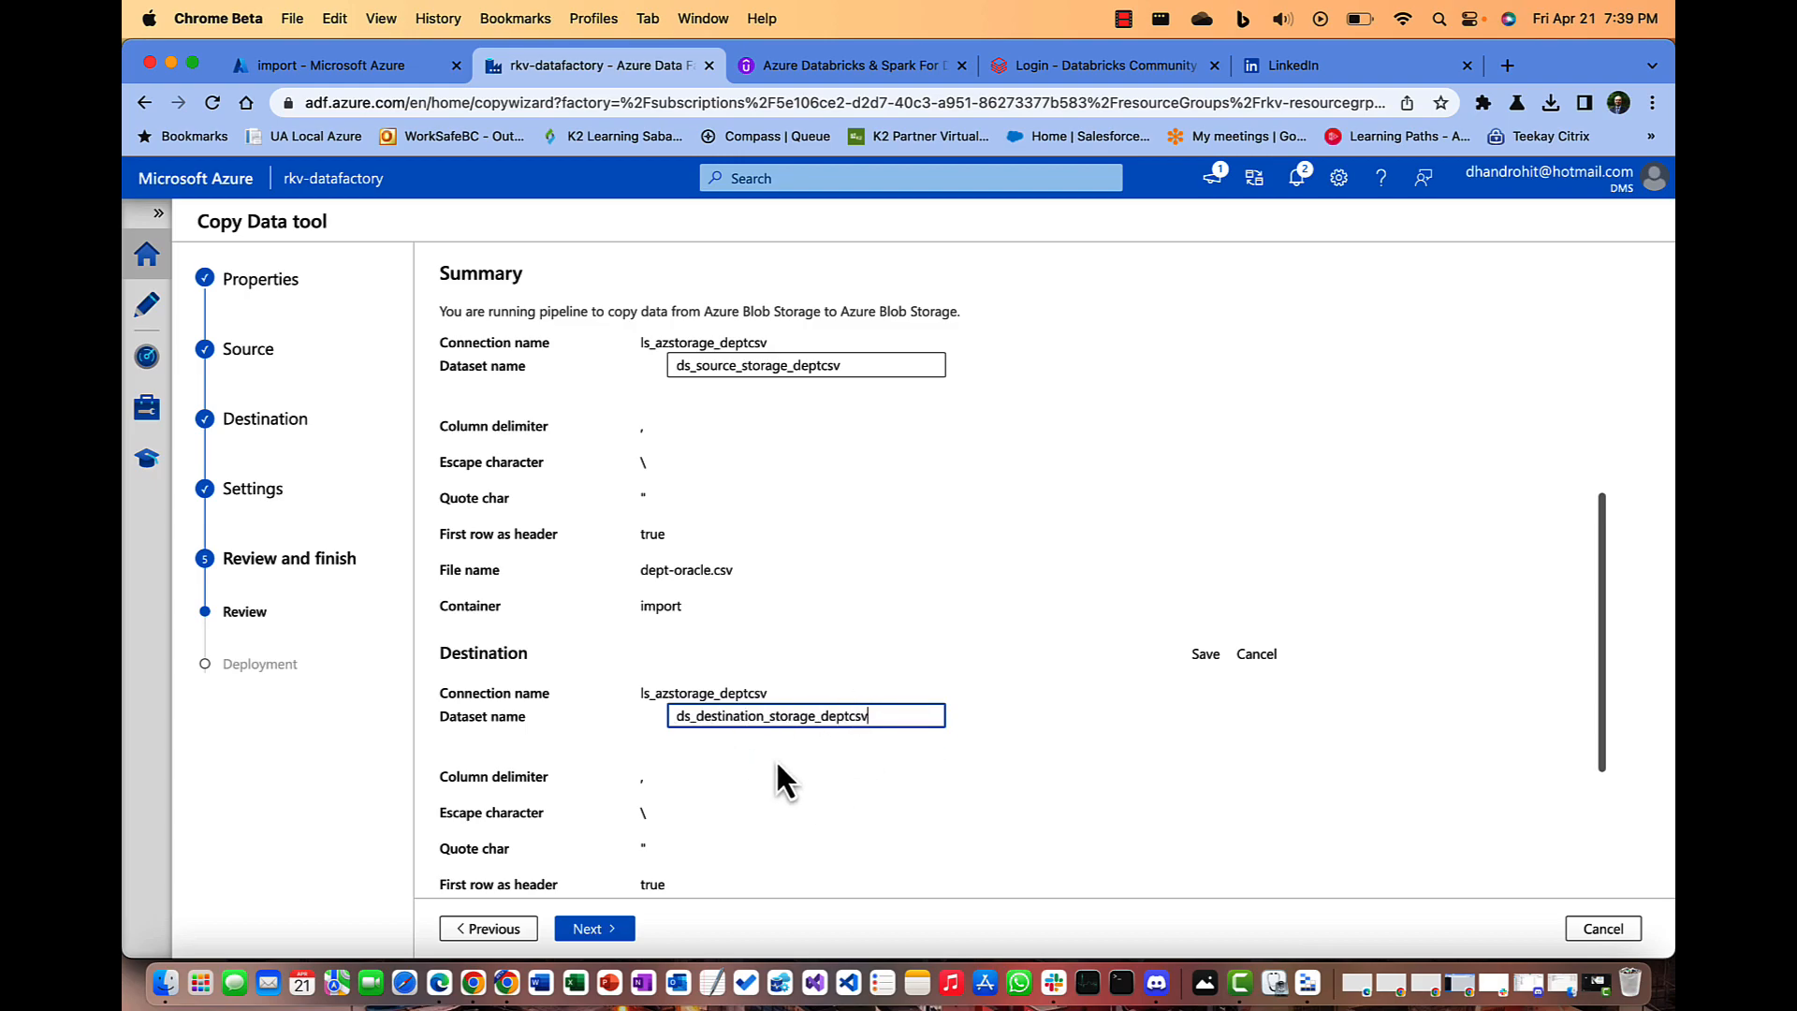
# - Check the copy settings in the summary, then deploy the copy task and finish the wizard
pyautogui.scroll(-2, 777, 763)
pyautogui.scroll(-1, 776, 763)
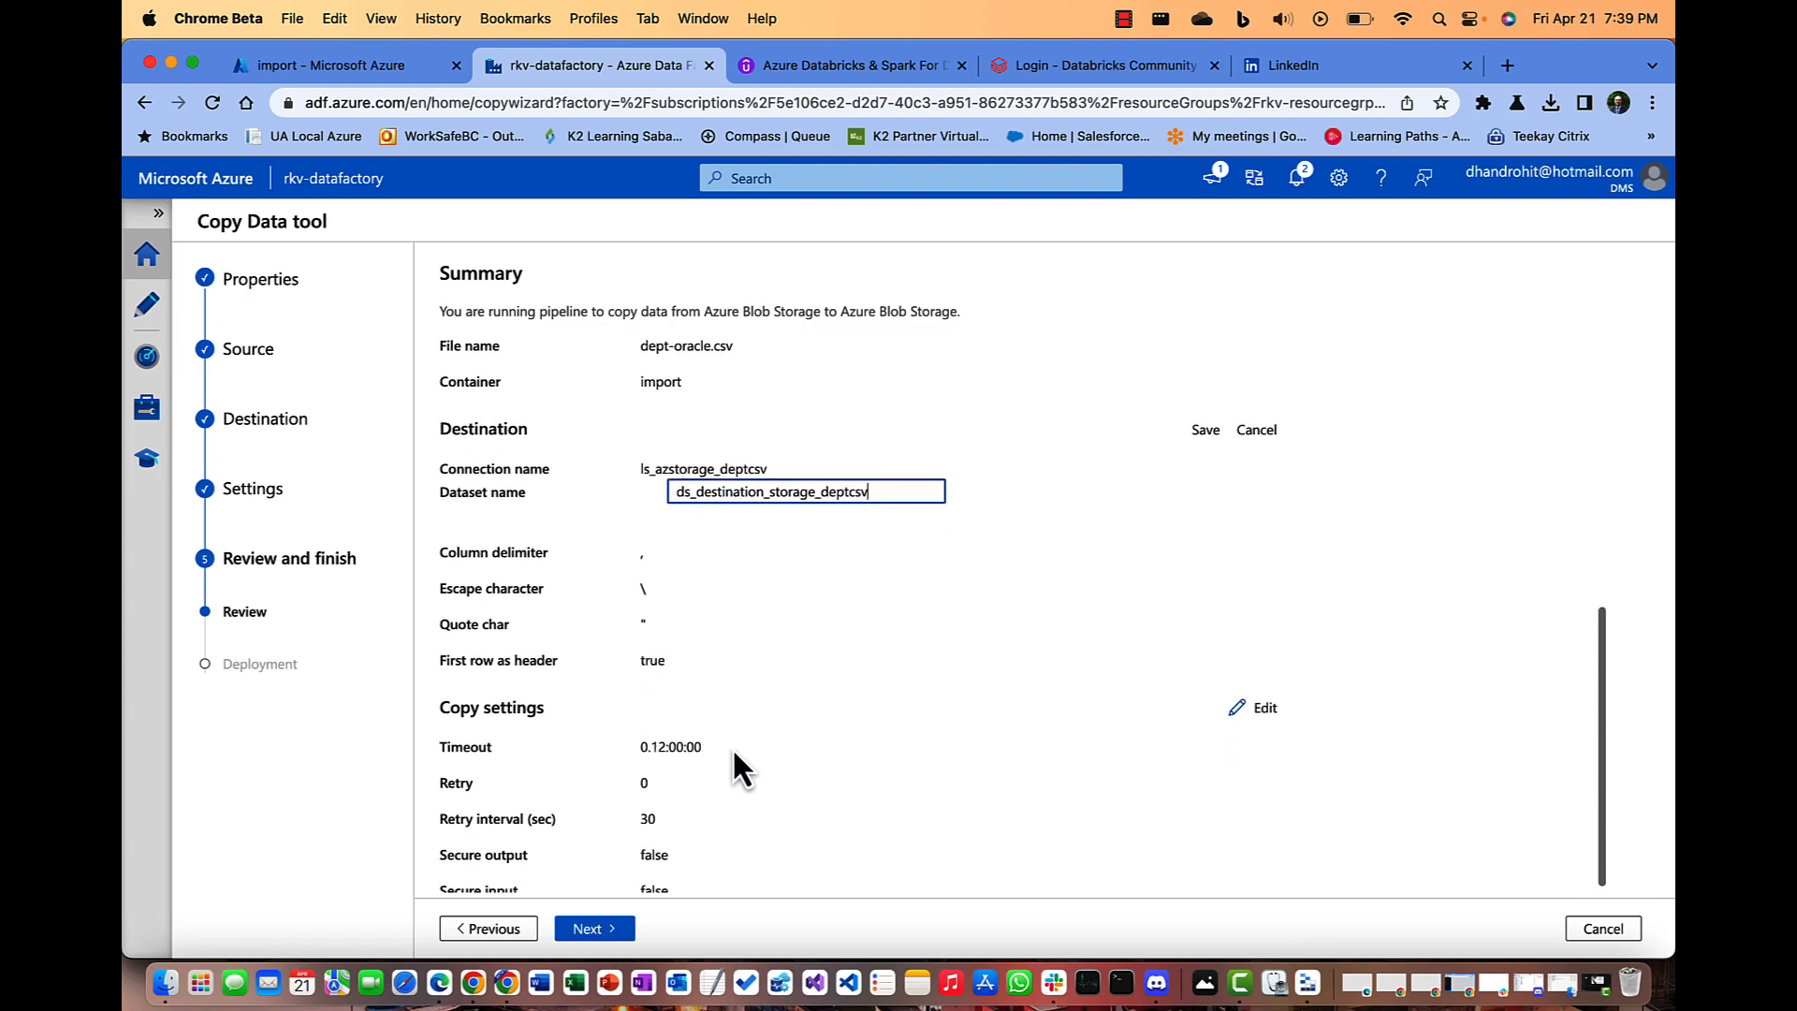
pyautogui.click(599, 935)
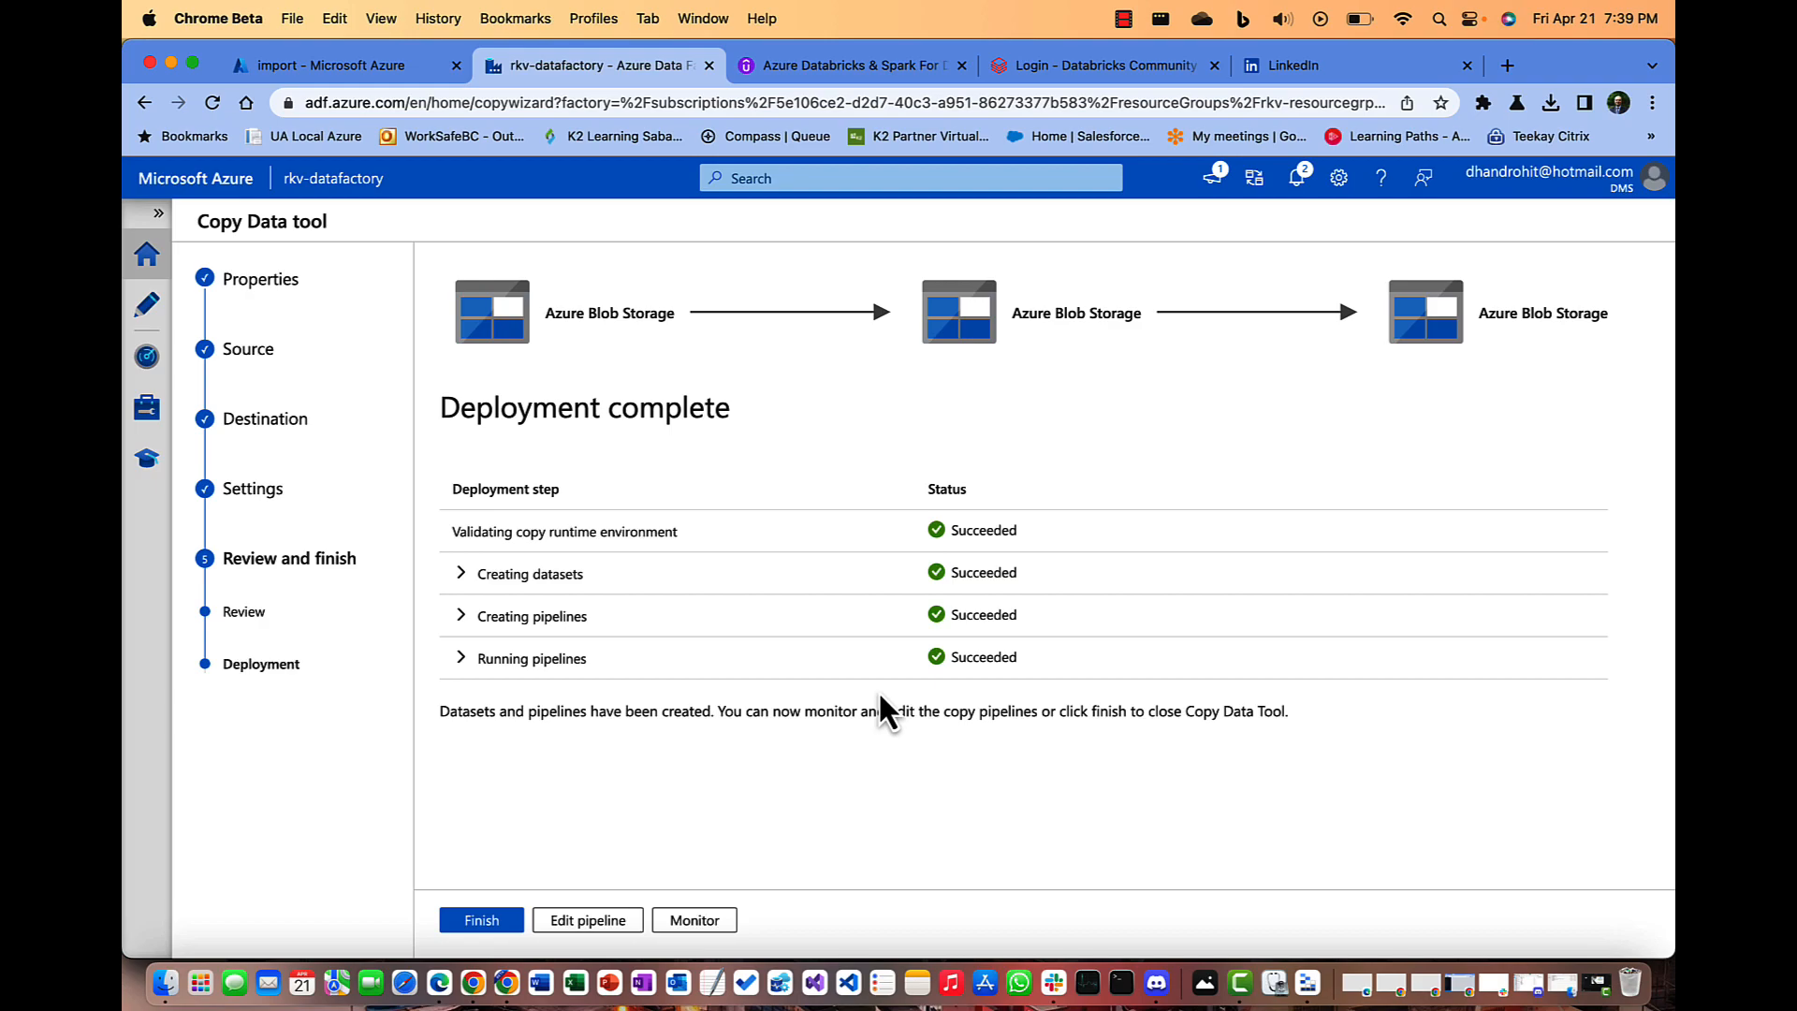
pyautogui.click(501, 917)
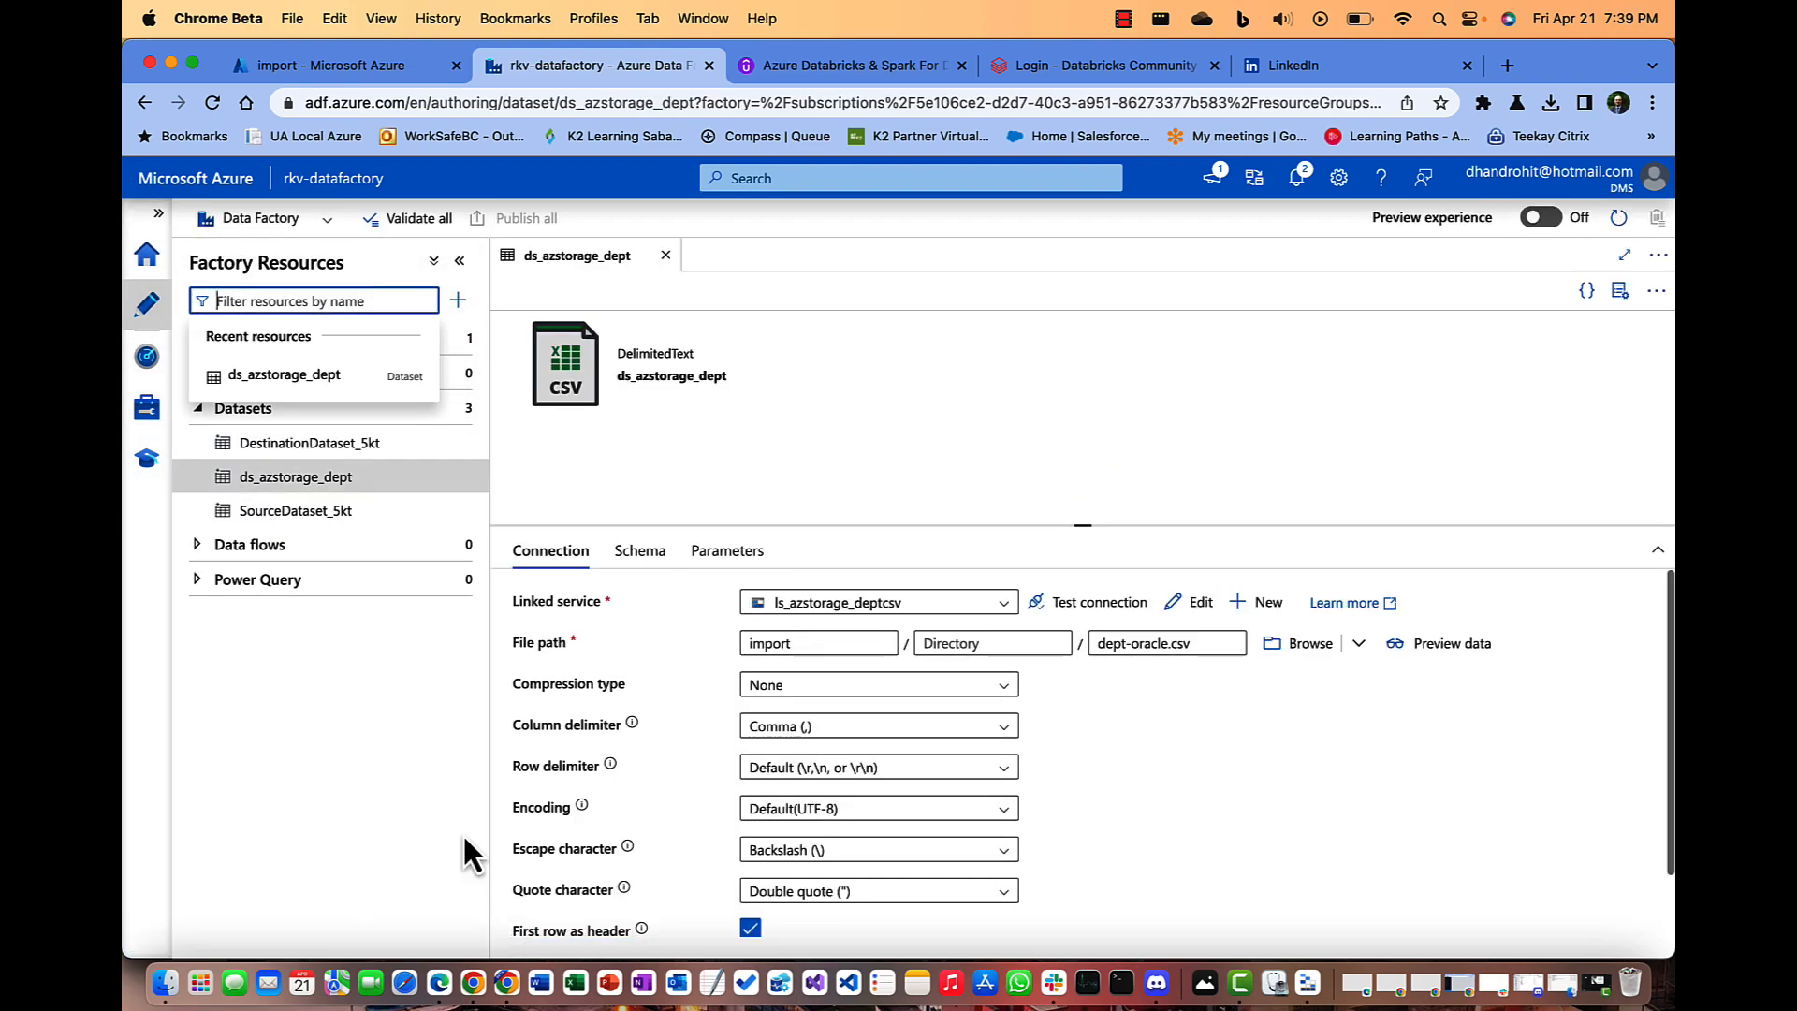
# - Expand the factory's pipelines to check for the copy task's pipeline
pyautogui.click(392, 726)
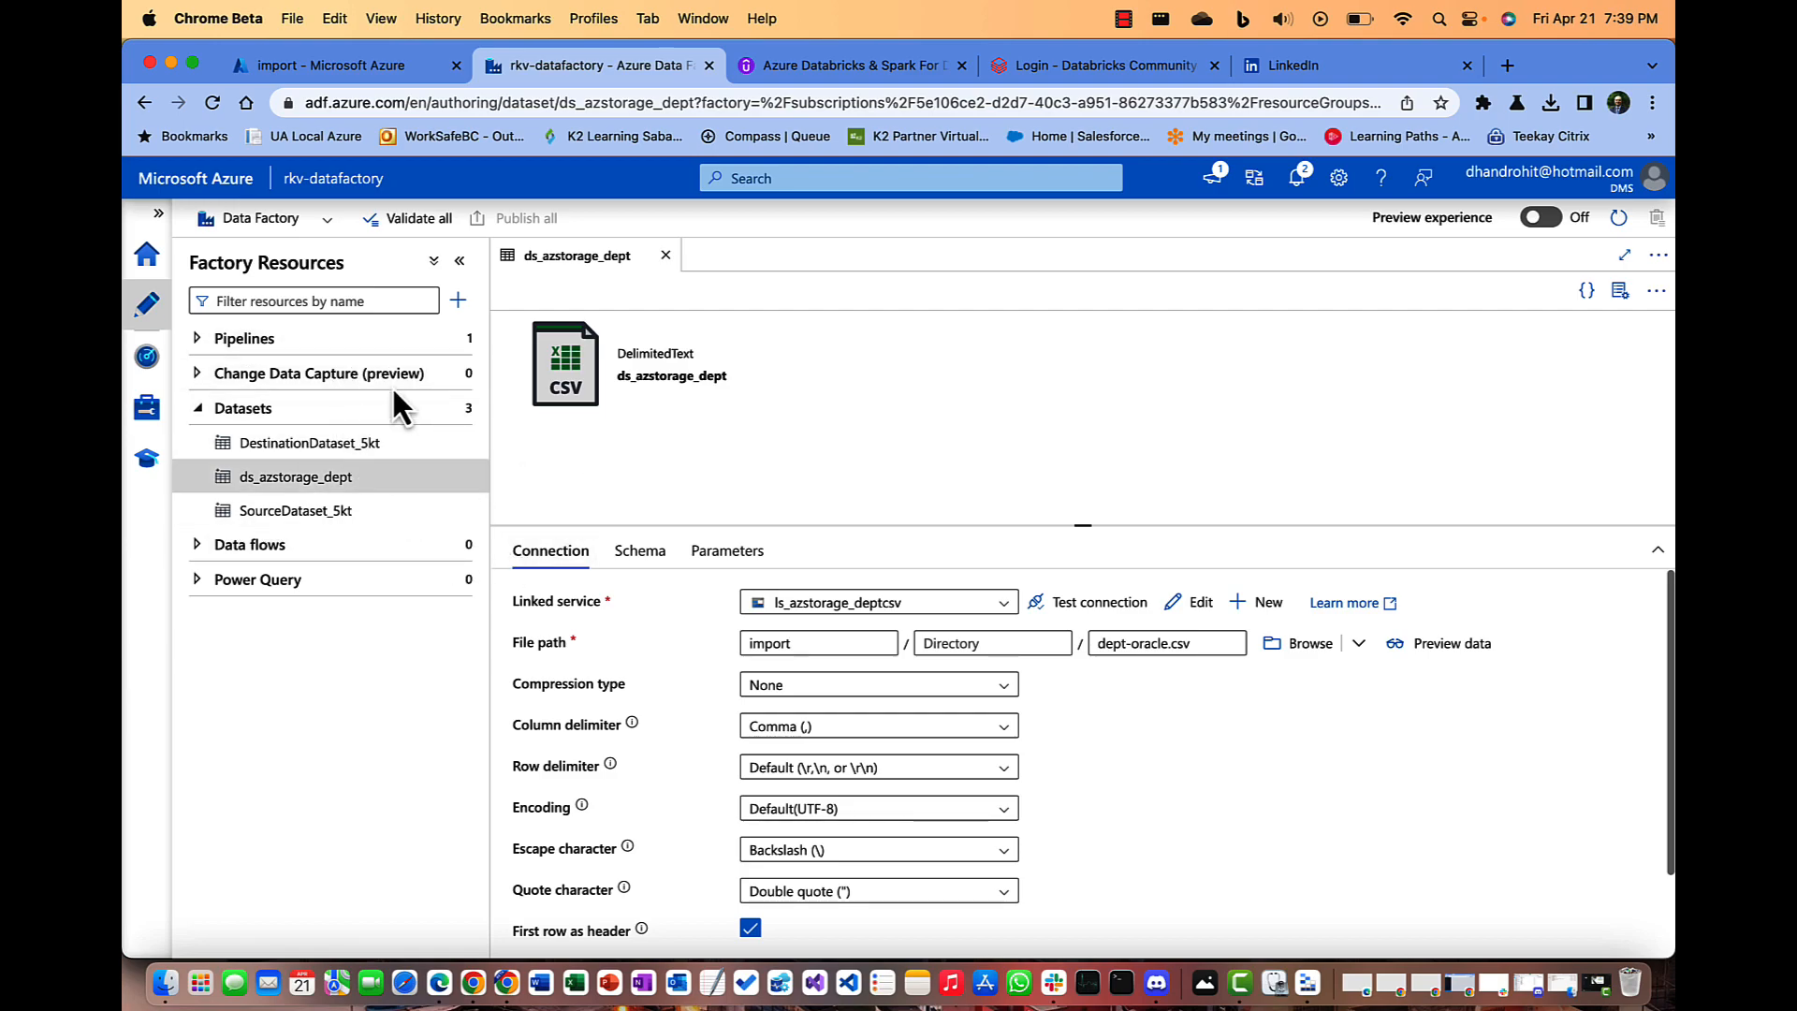
pyautogui.click(199, 340)
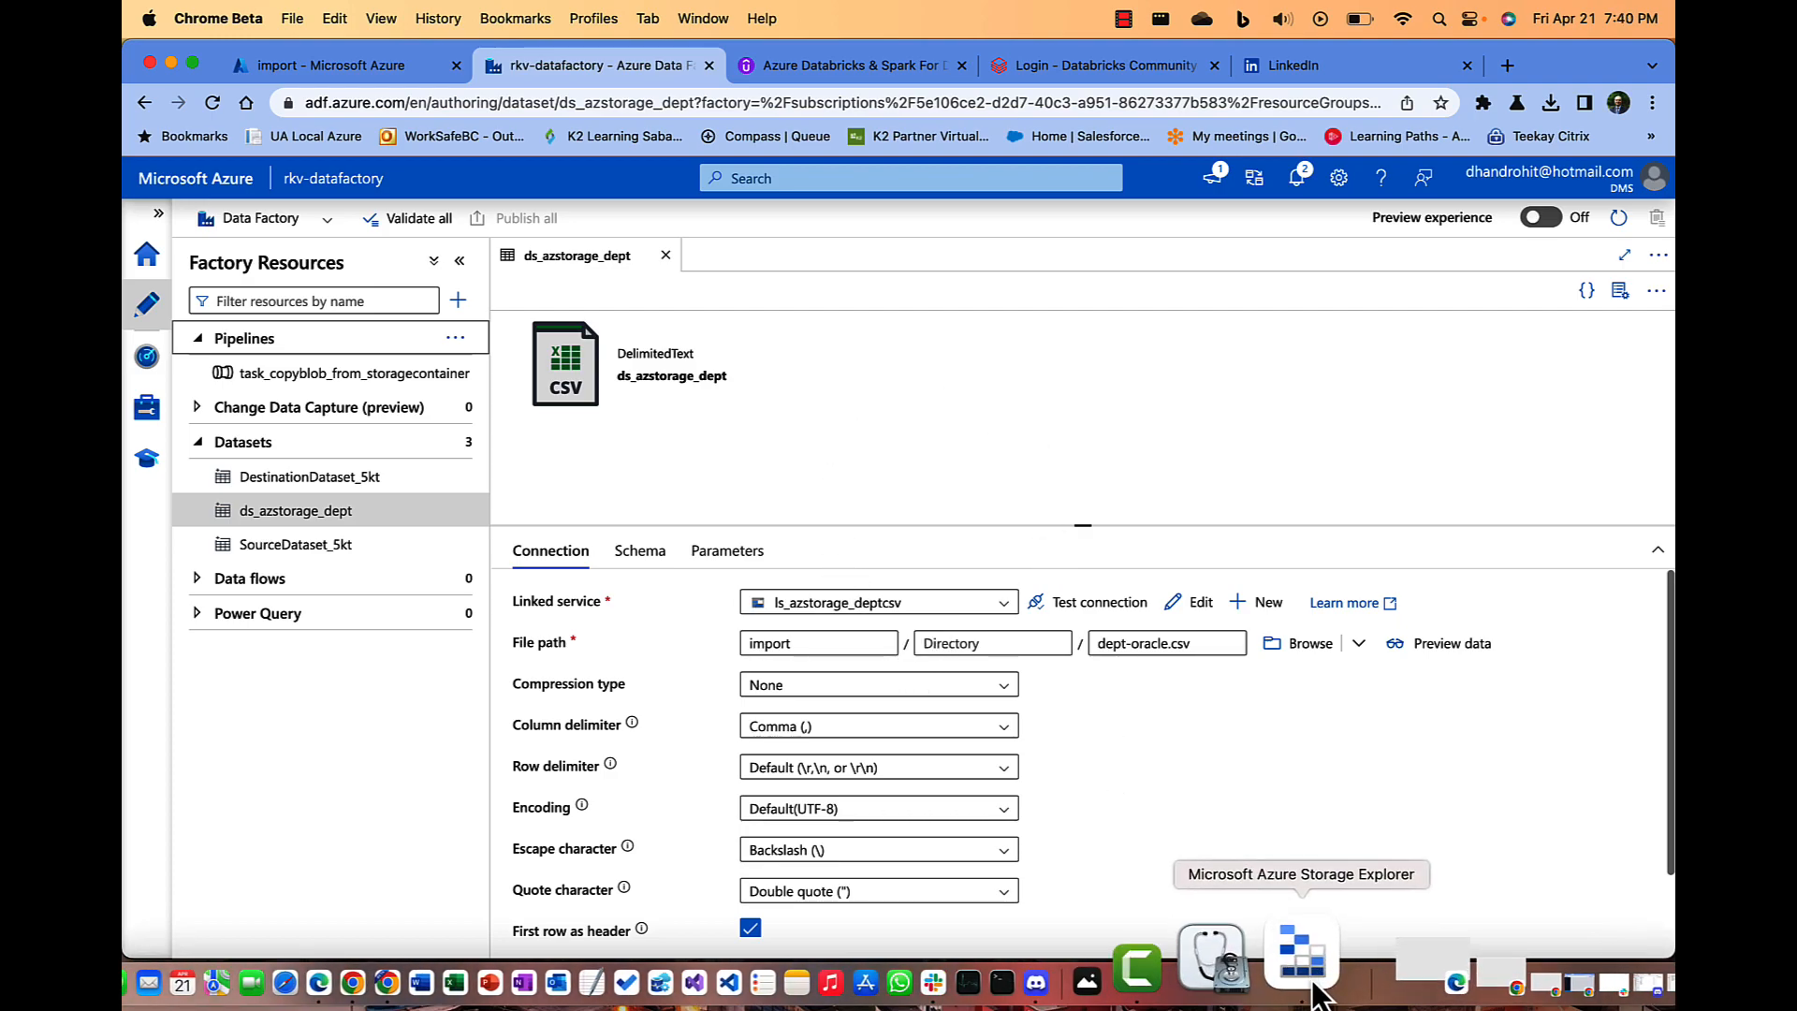
# - Switch to Azure Storage Explorer, refresh all resources, and open the import blob container of rkvstorageacct
pyautogui.click(1274, 982)
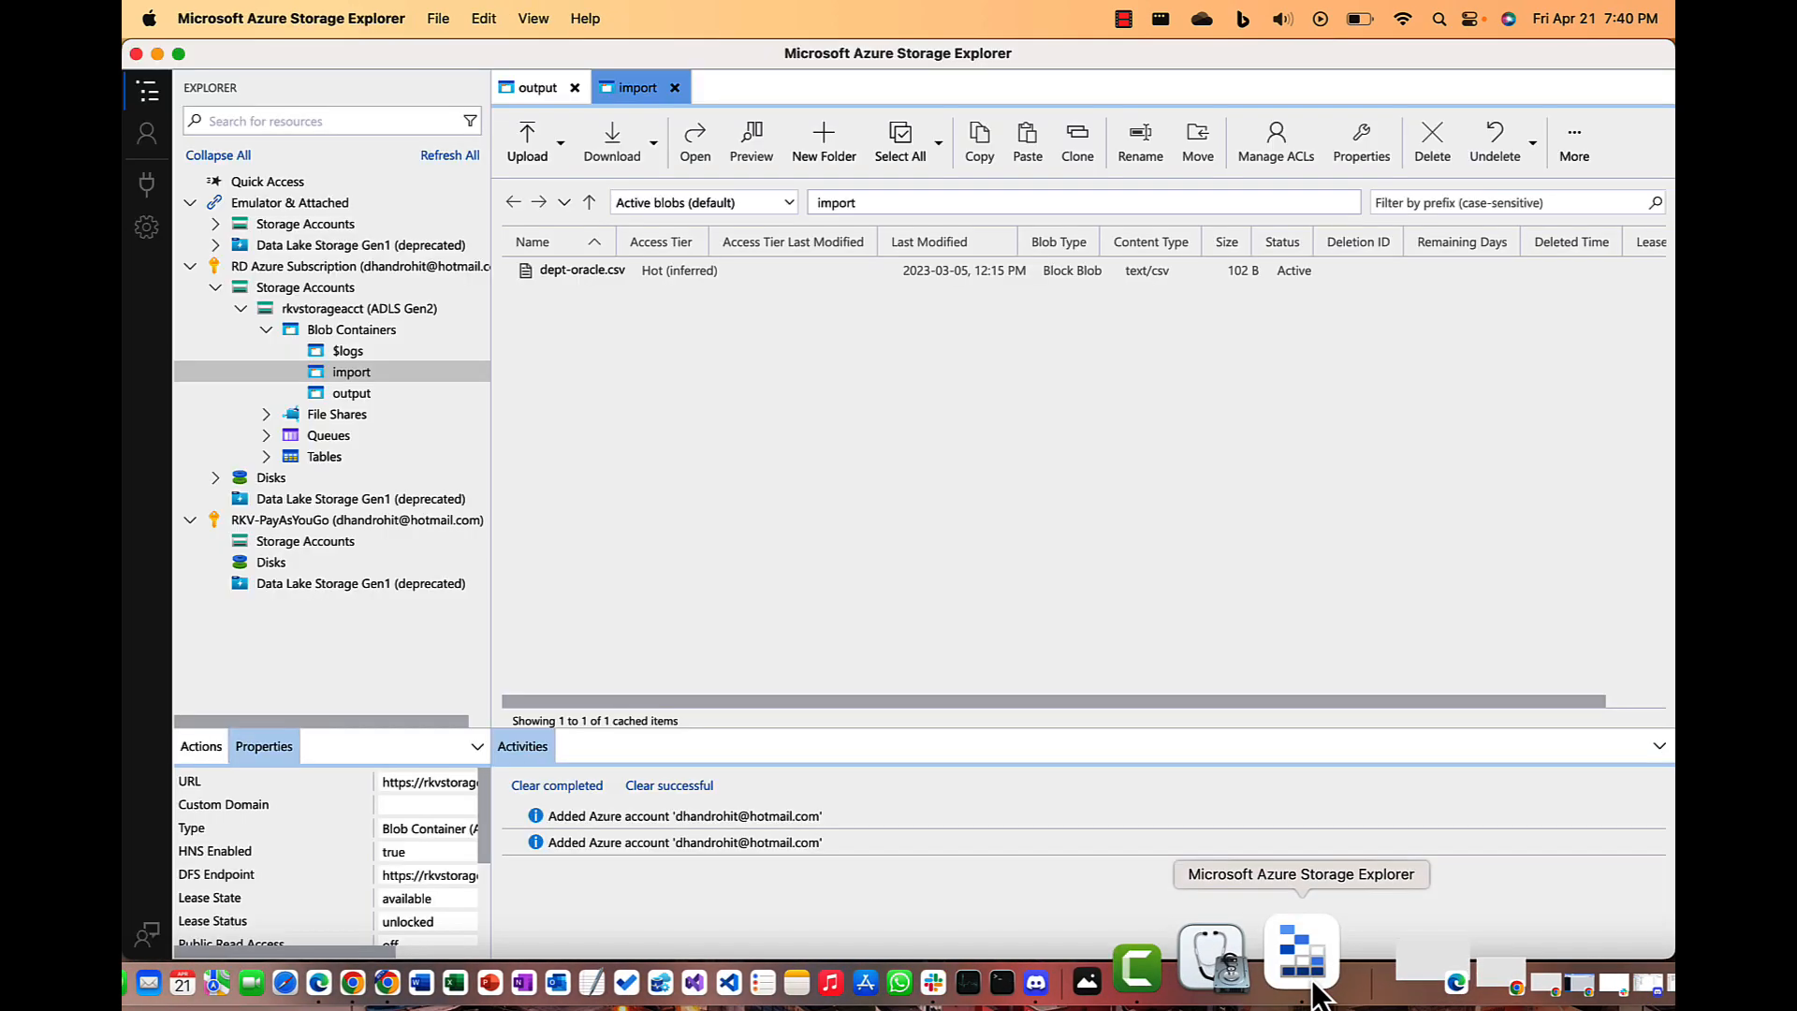
pyautogui.click(462, 163)
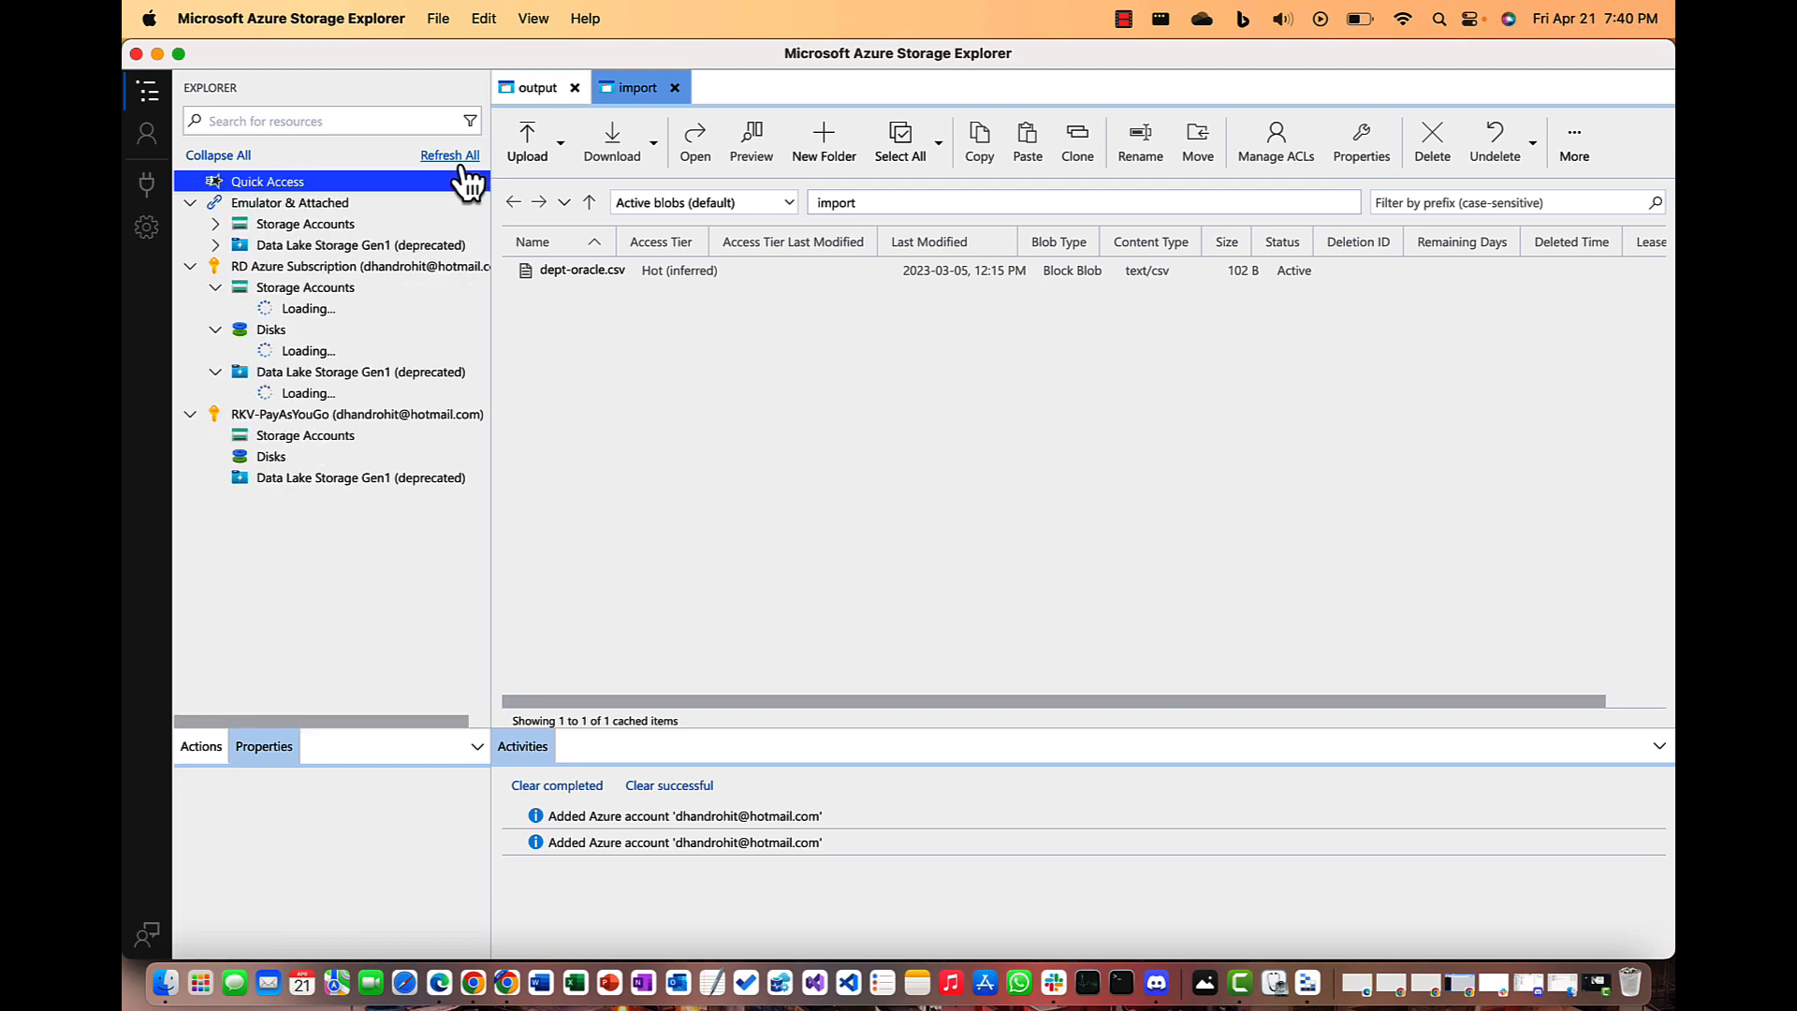
pyautogui.click(242, 310)
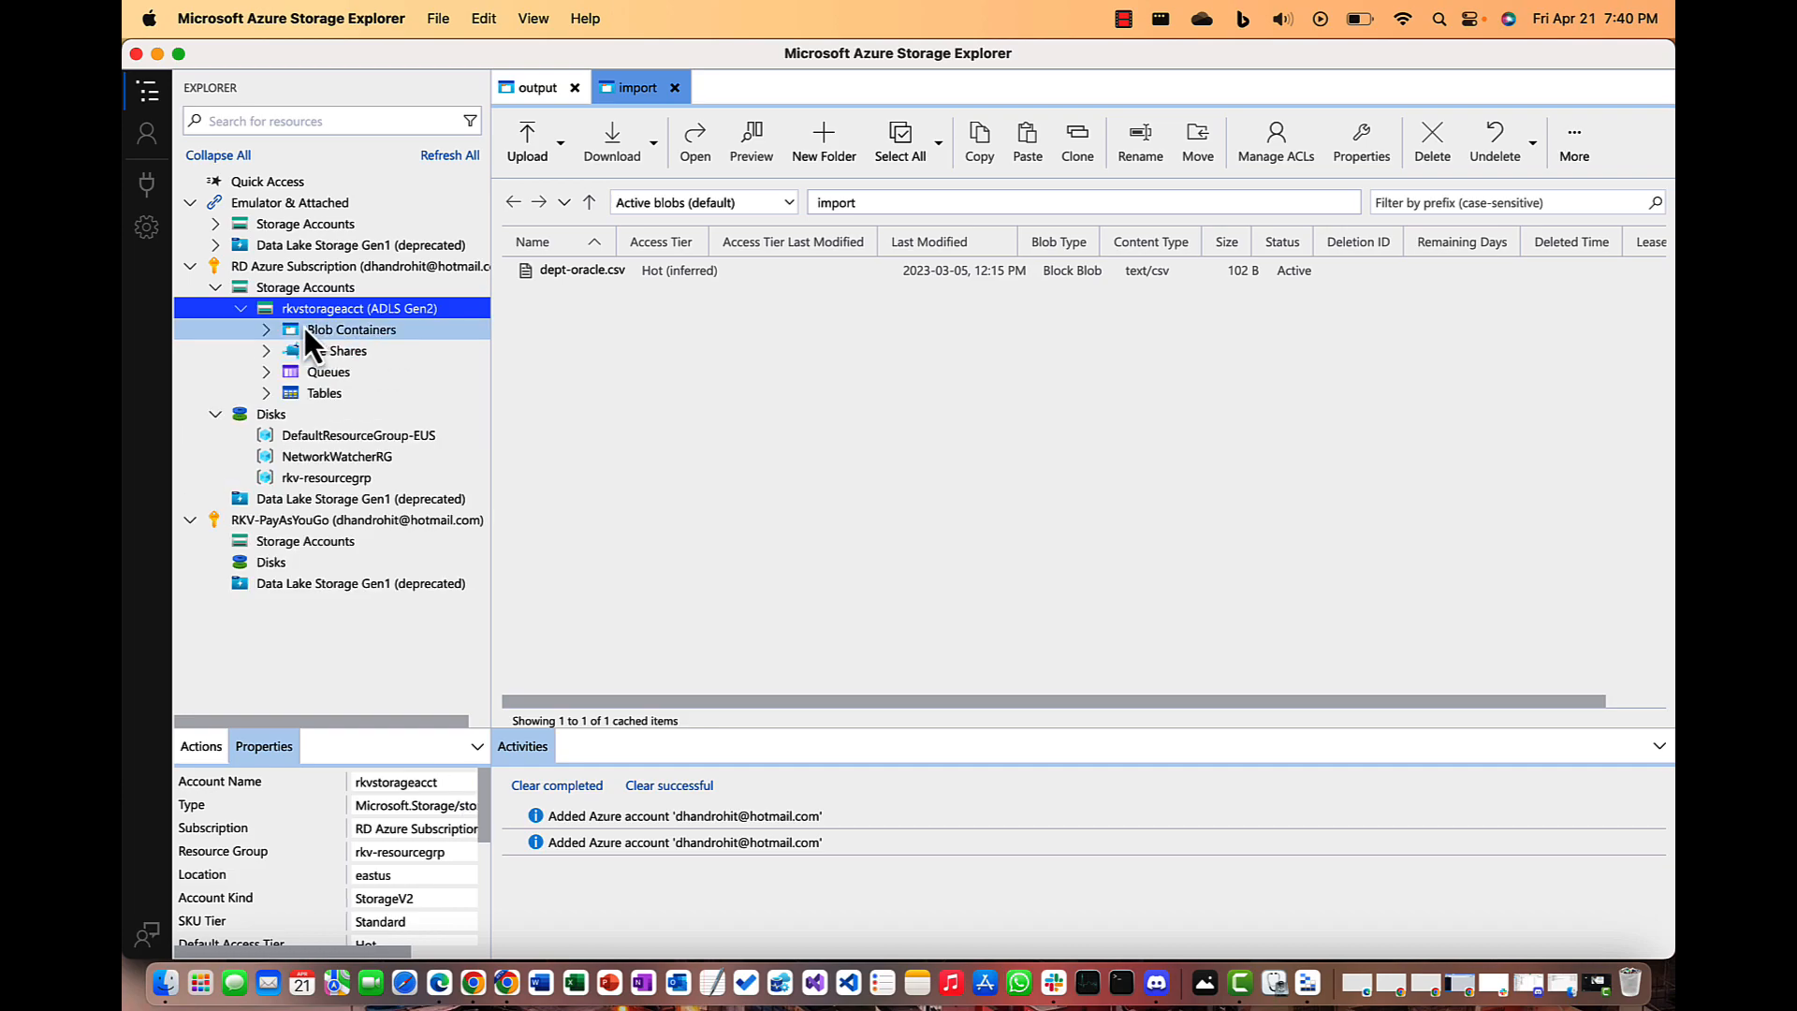
pyautogui.click(267, 328)
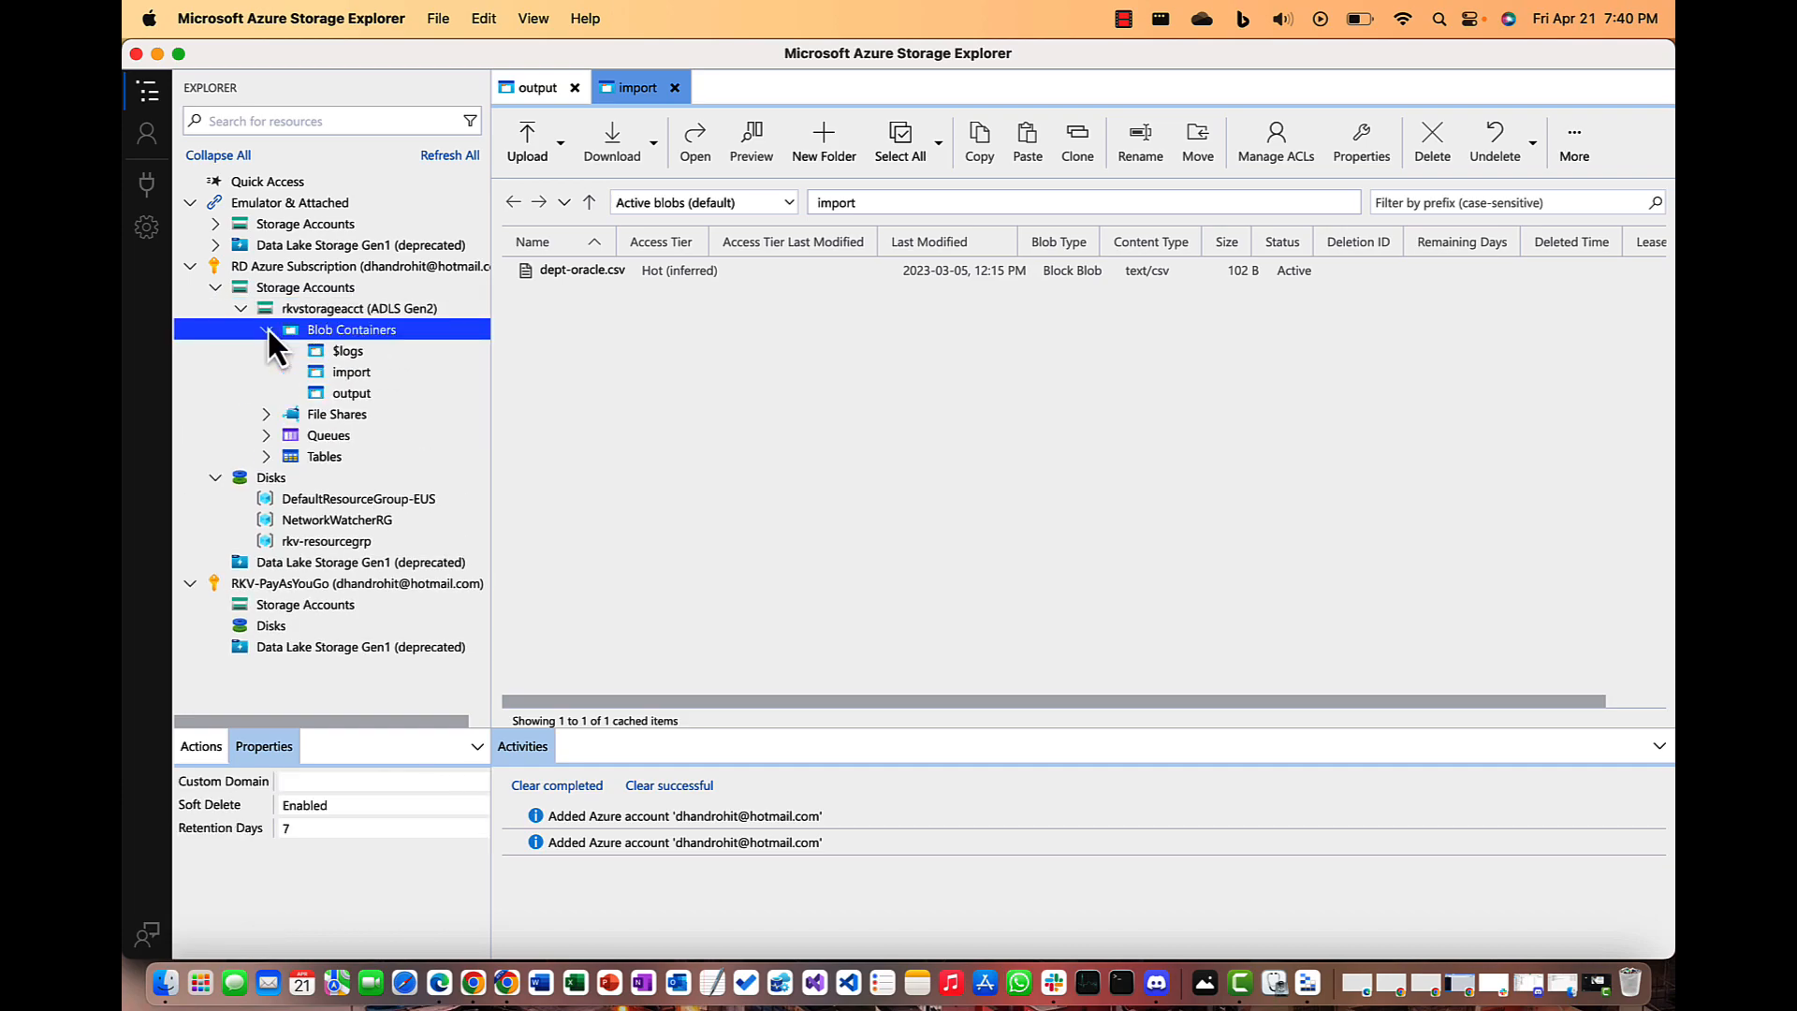
pyautogui.click(352, 371)
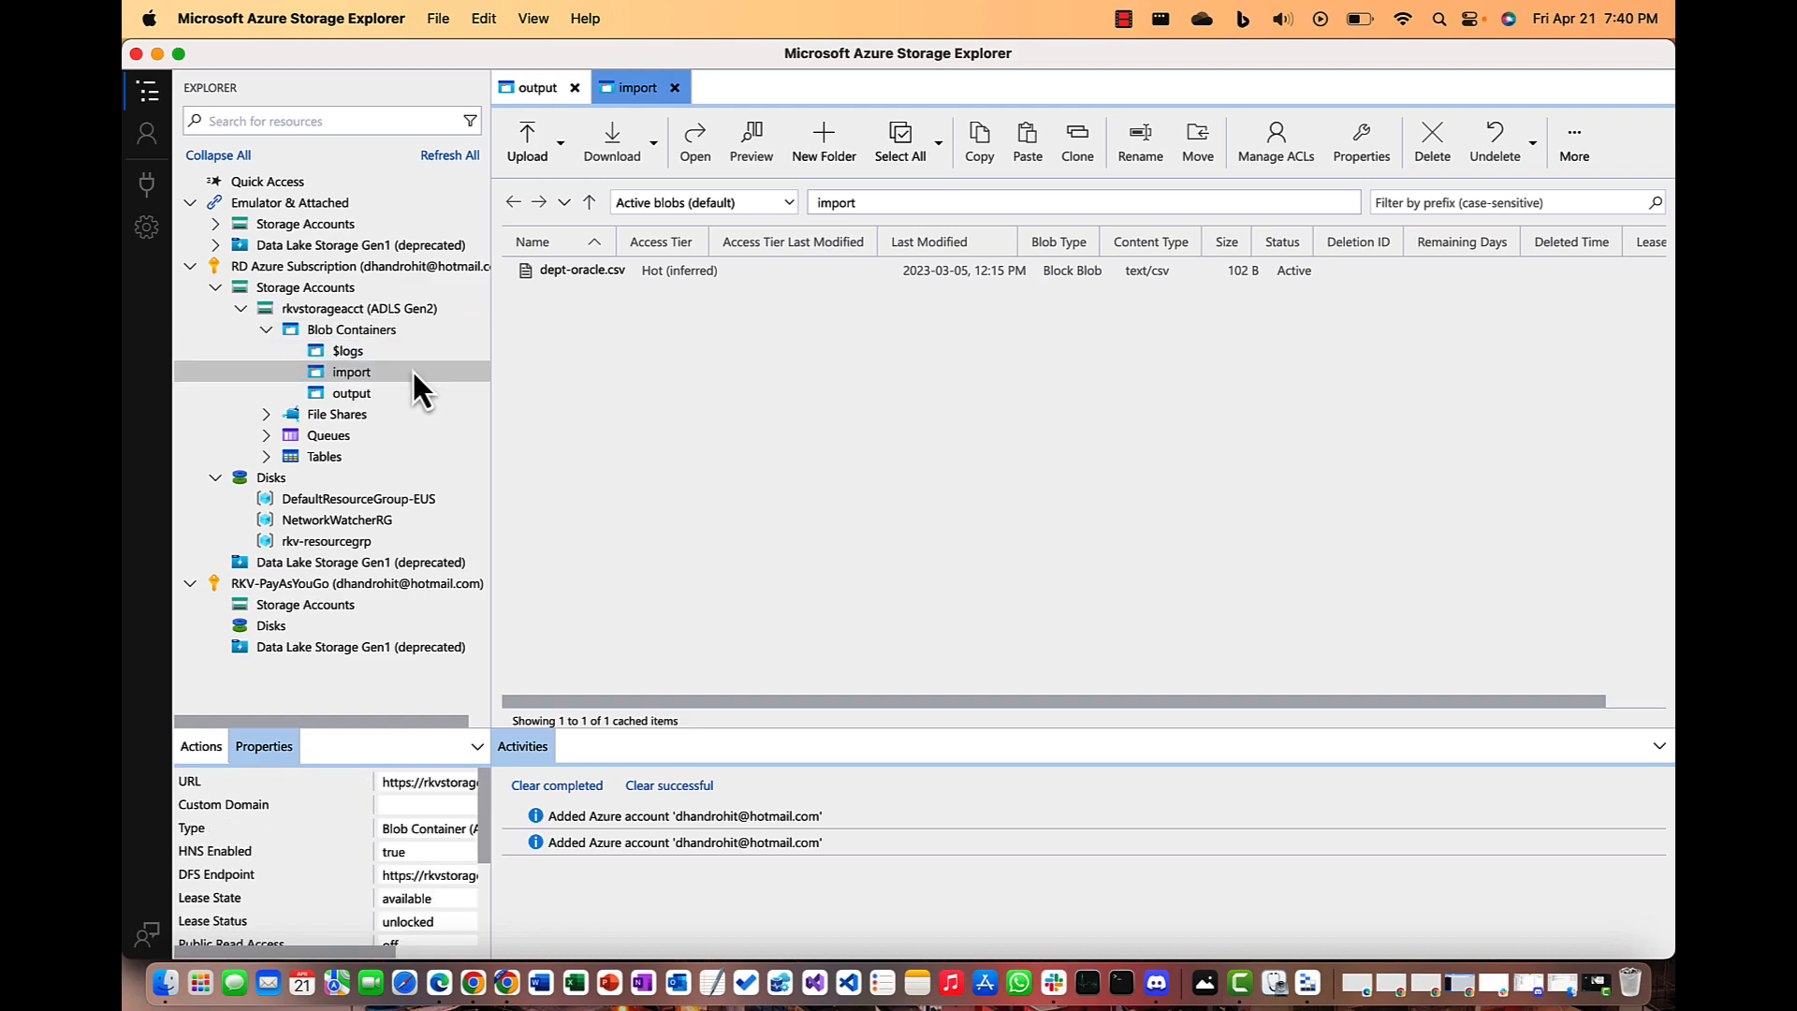
pyautogui.rightClick(399, 368)
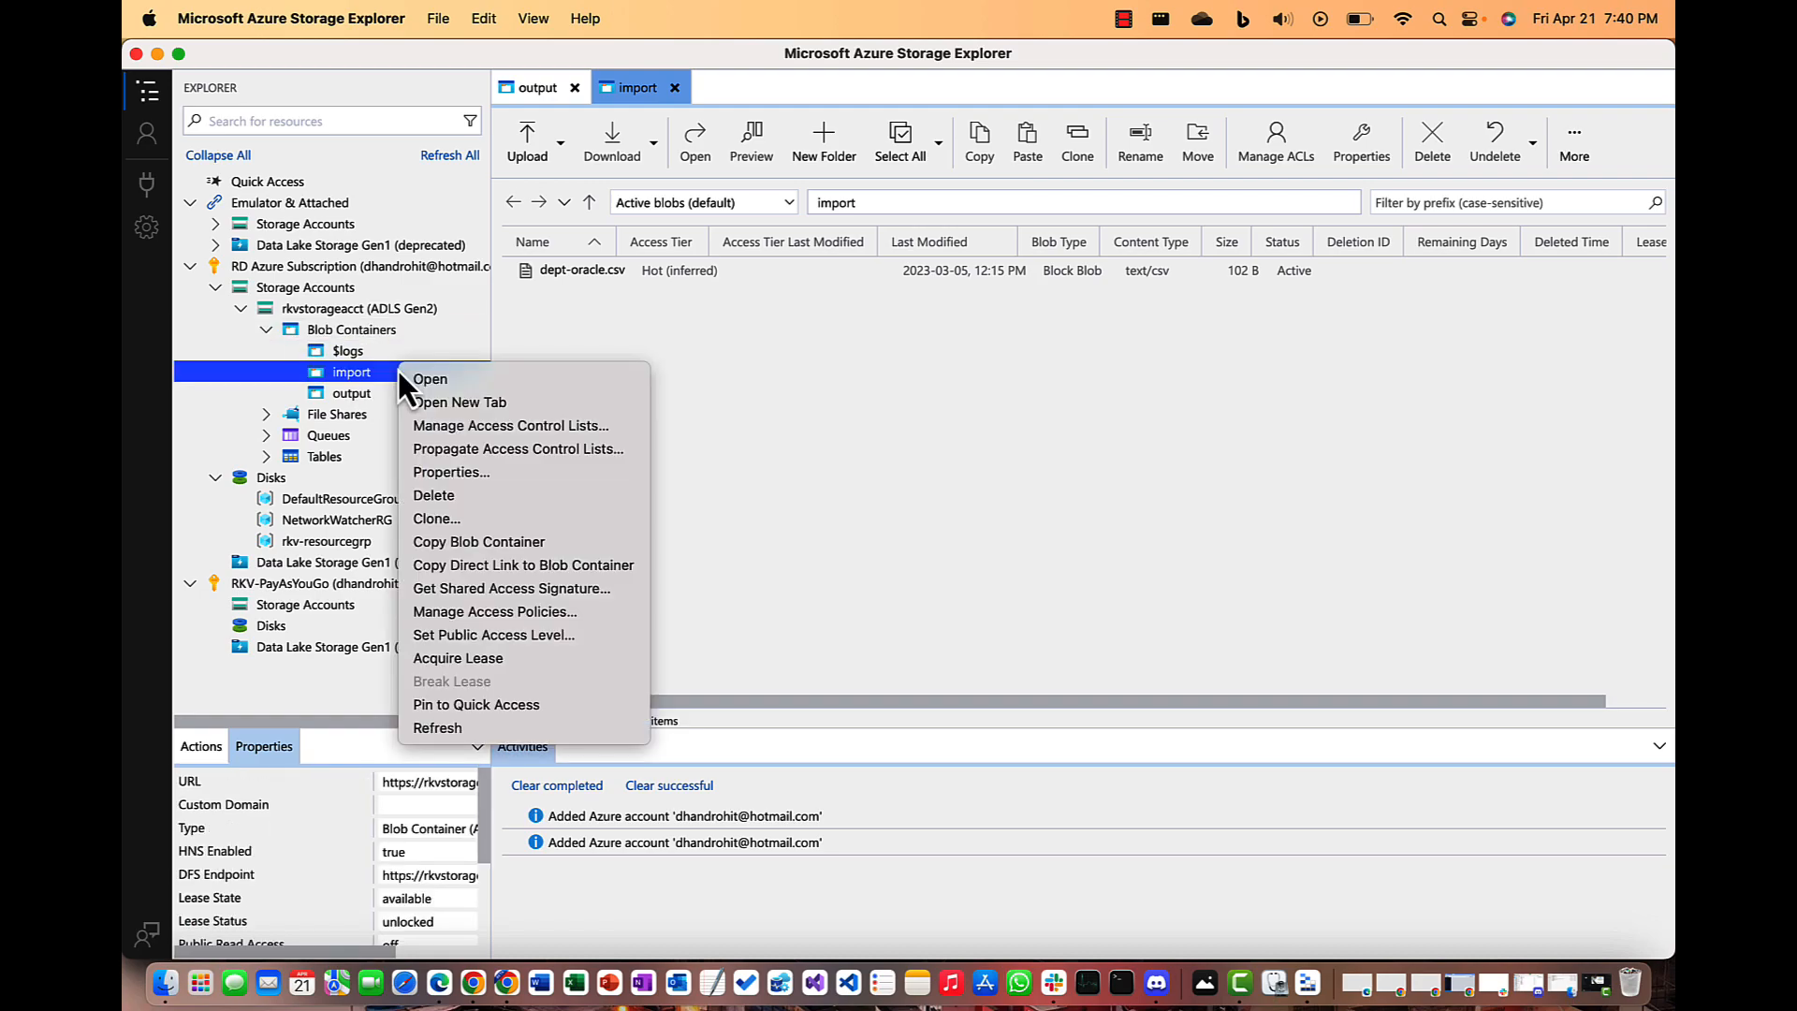
pyautogui.click(433, 378)
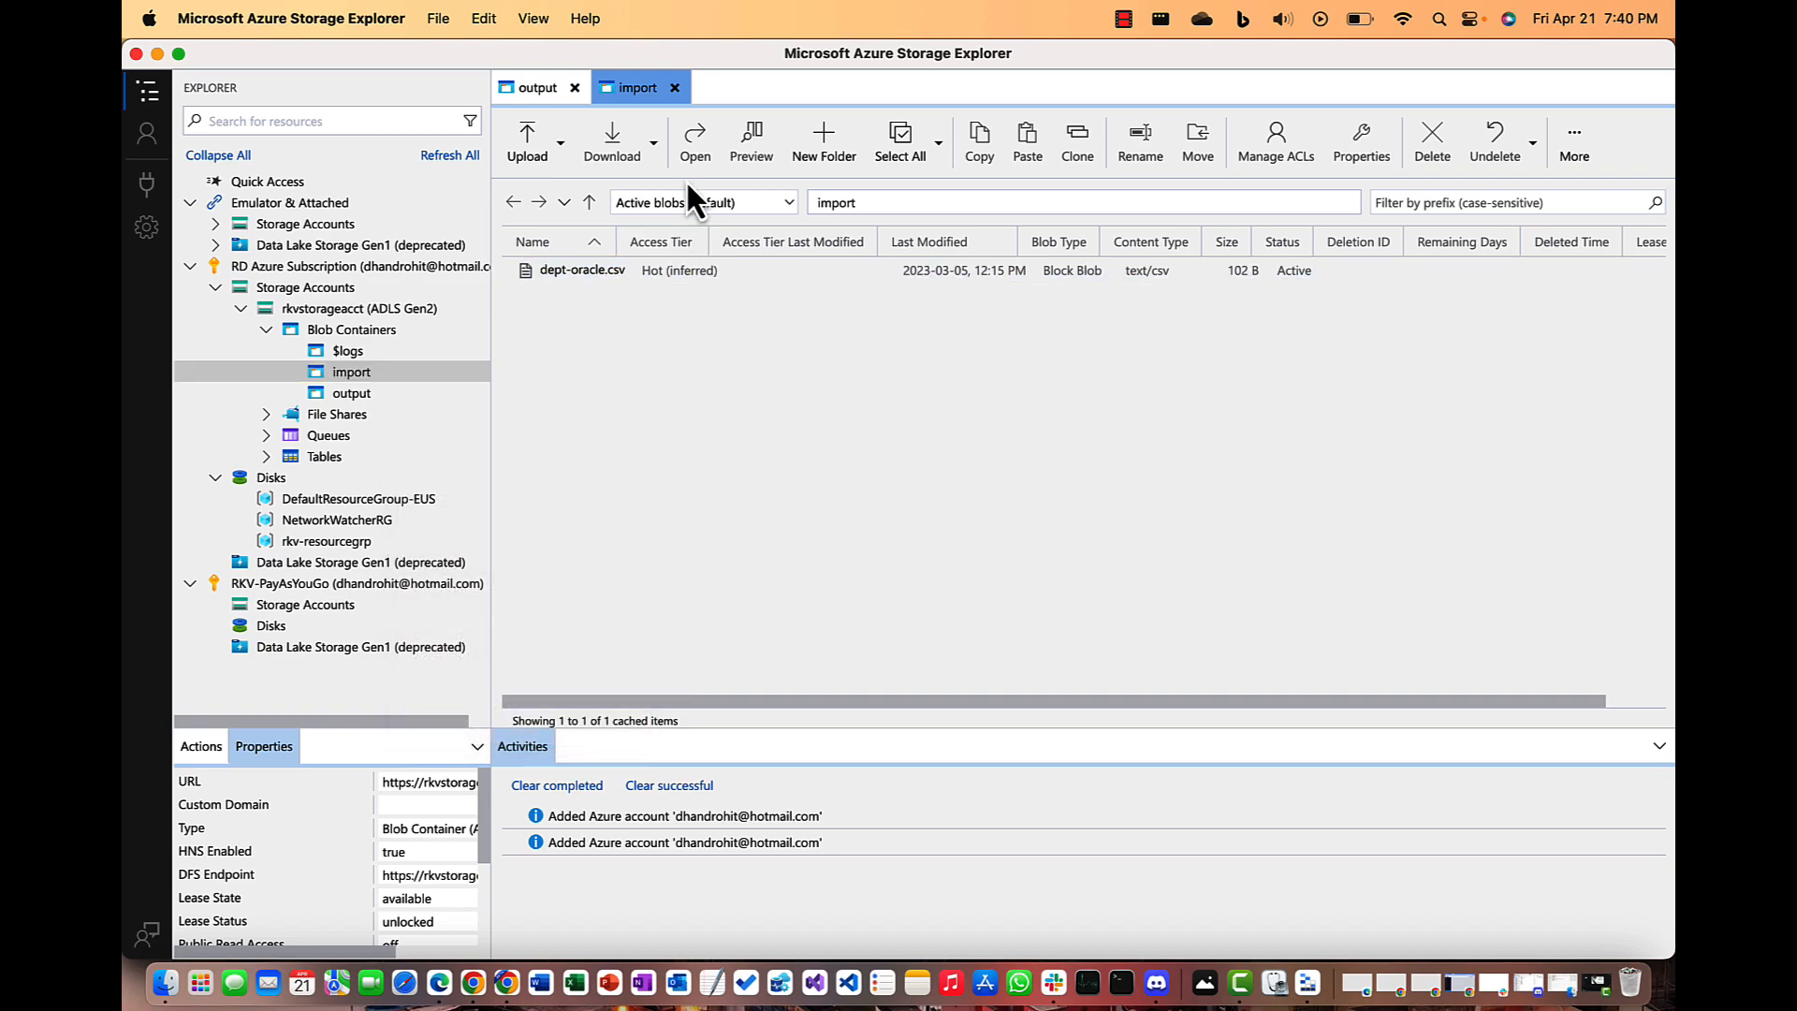
# - Open the output blob container and refresh its listing to check for the copied file dept.csv
pyautogui.click(383, 393)
pyautogui.click(384, 393)
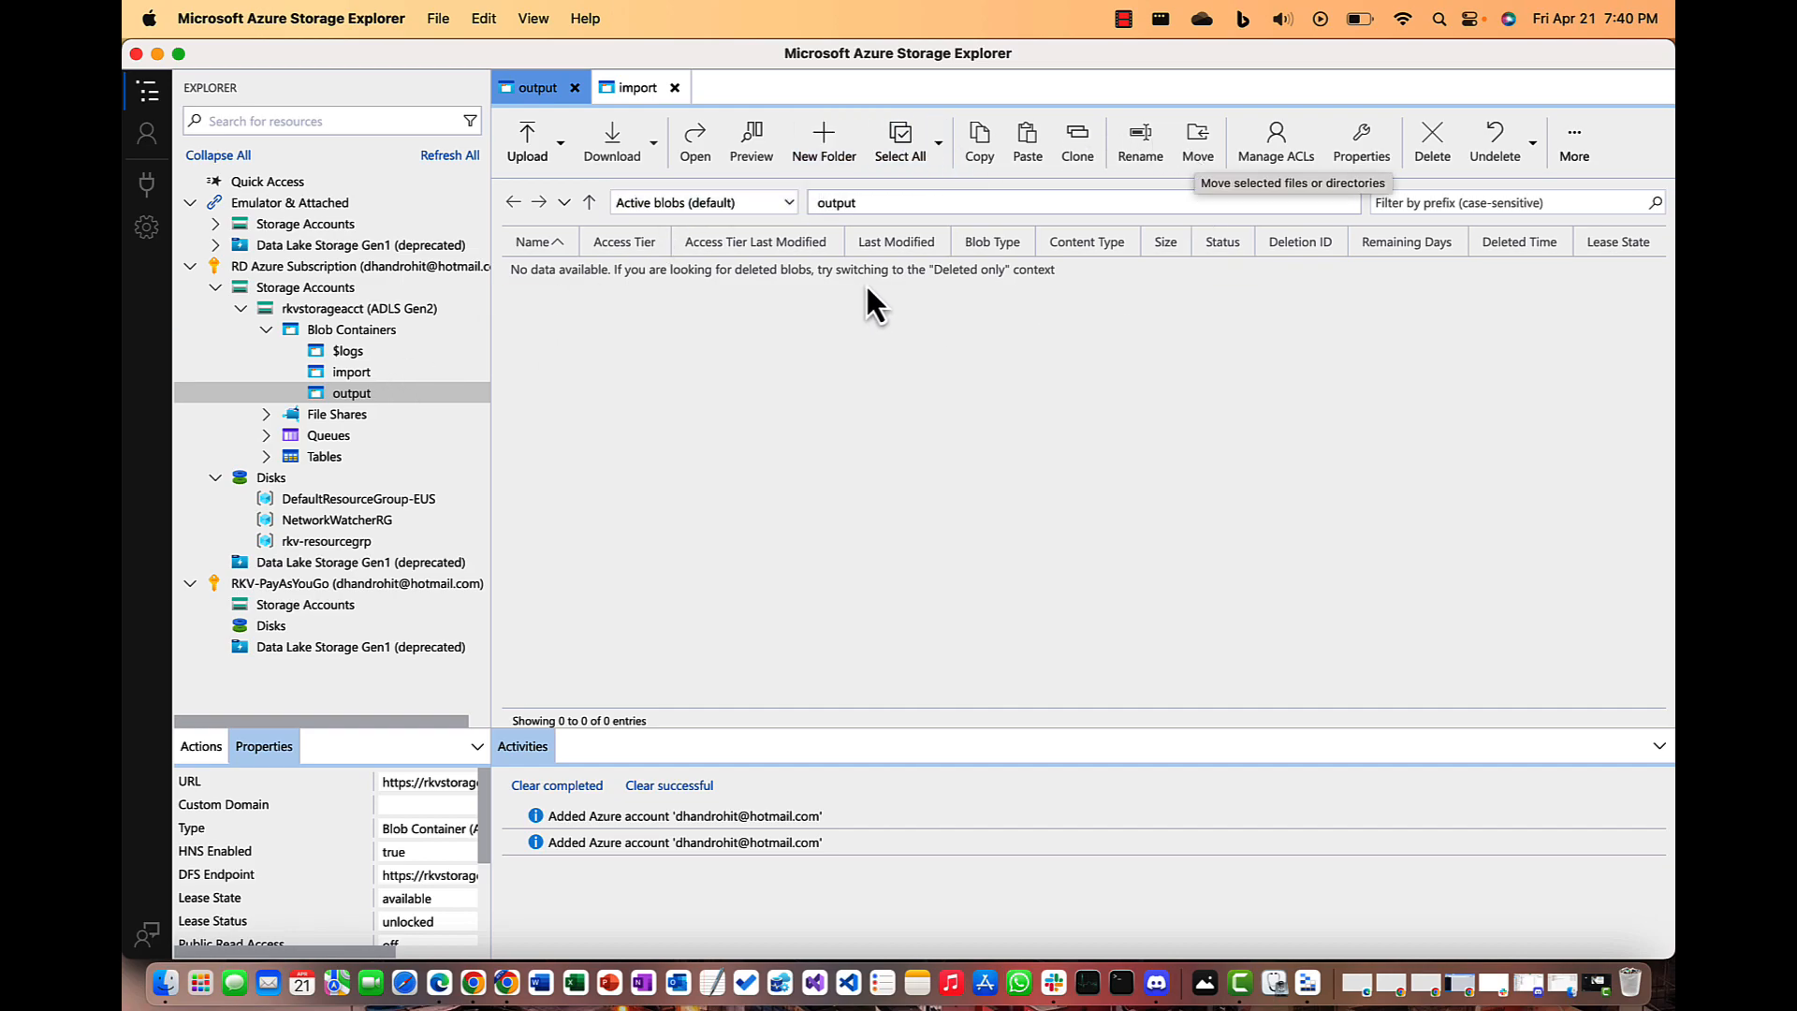
pyautogui.click(1577, 132)
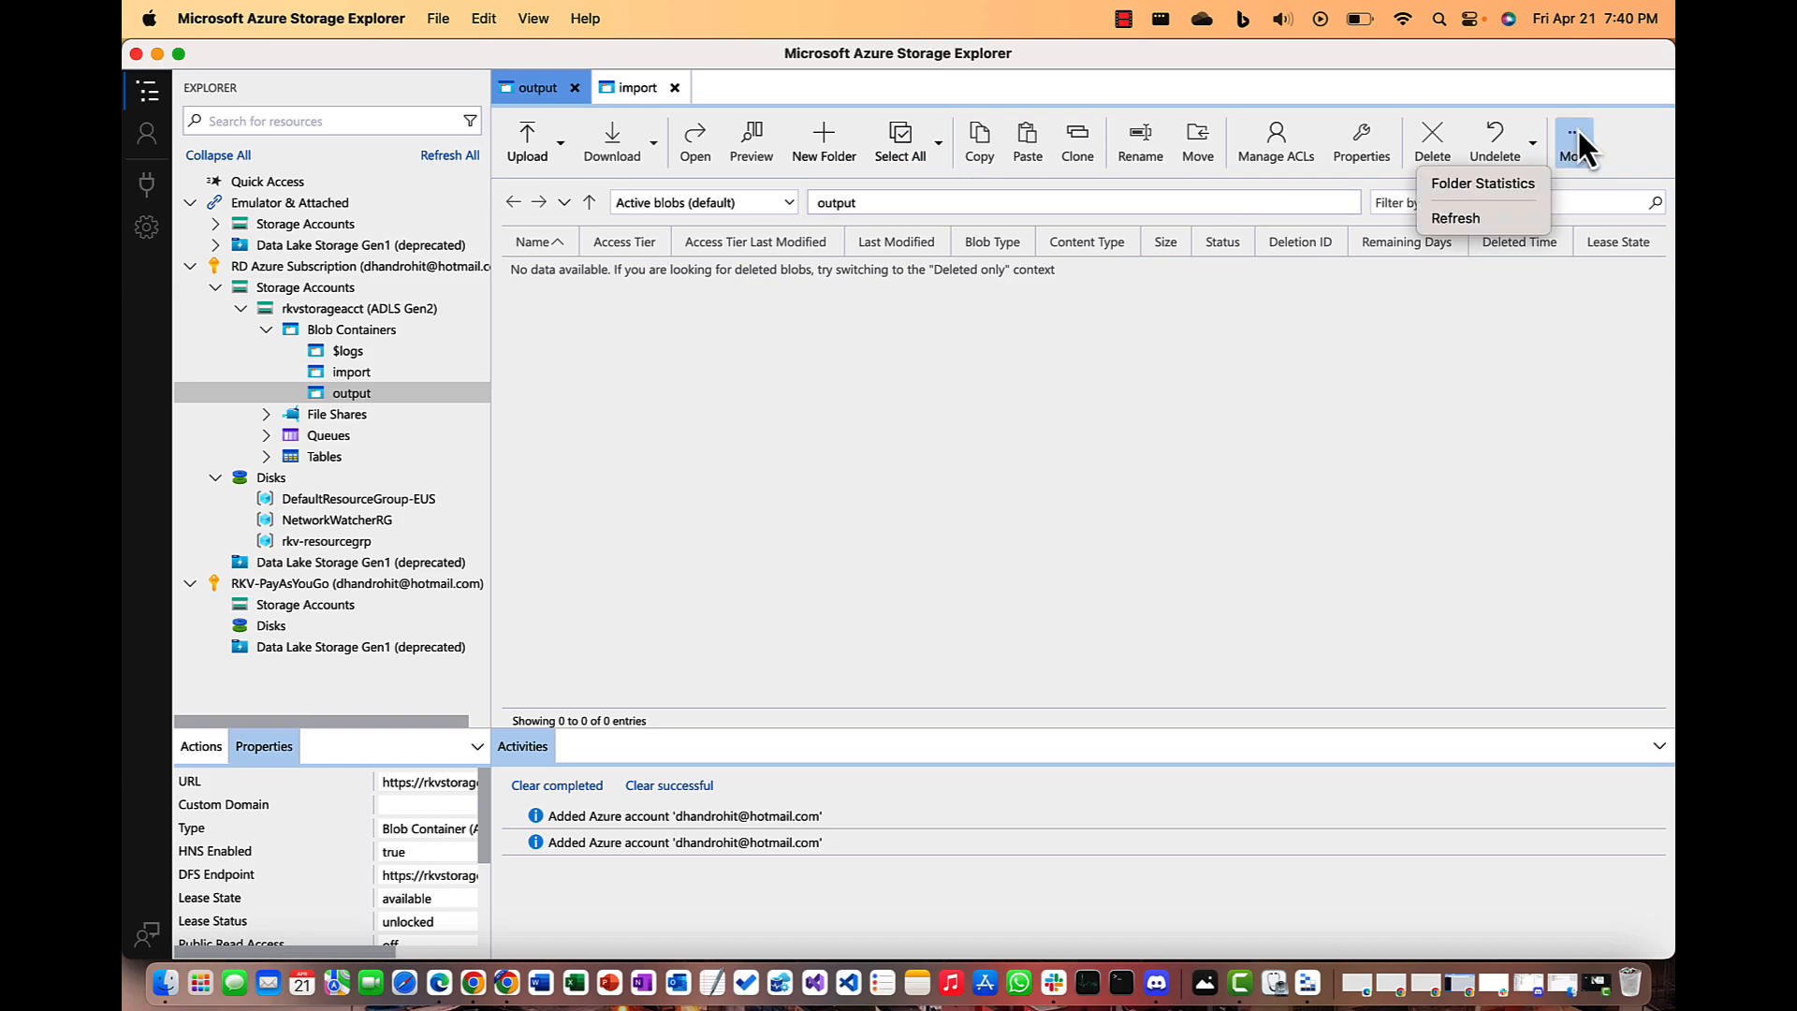
pyautogui.click(1480, 217)
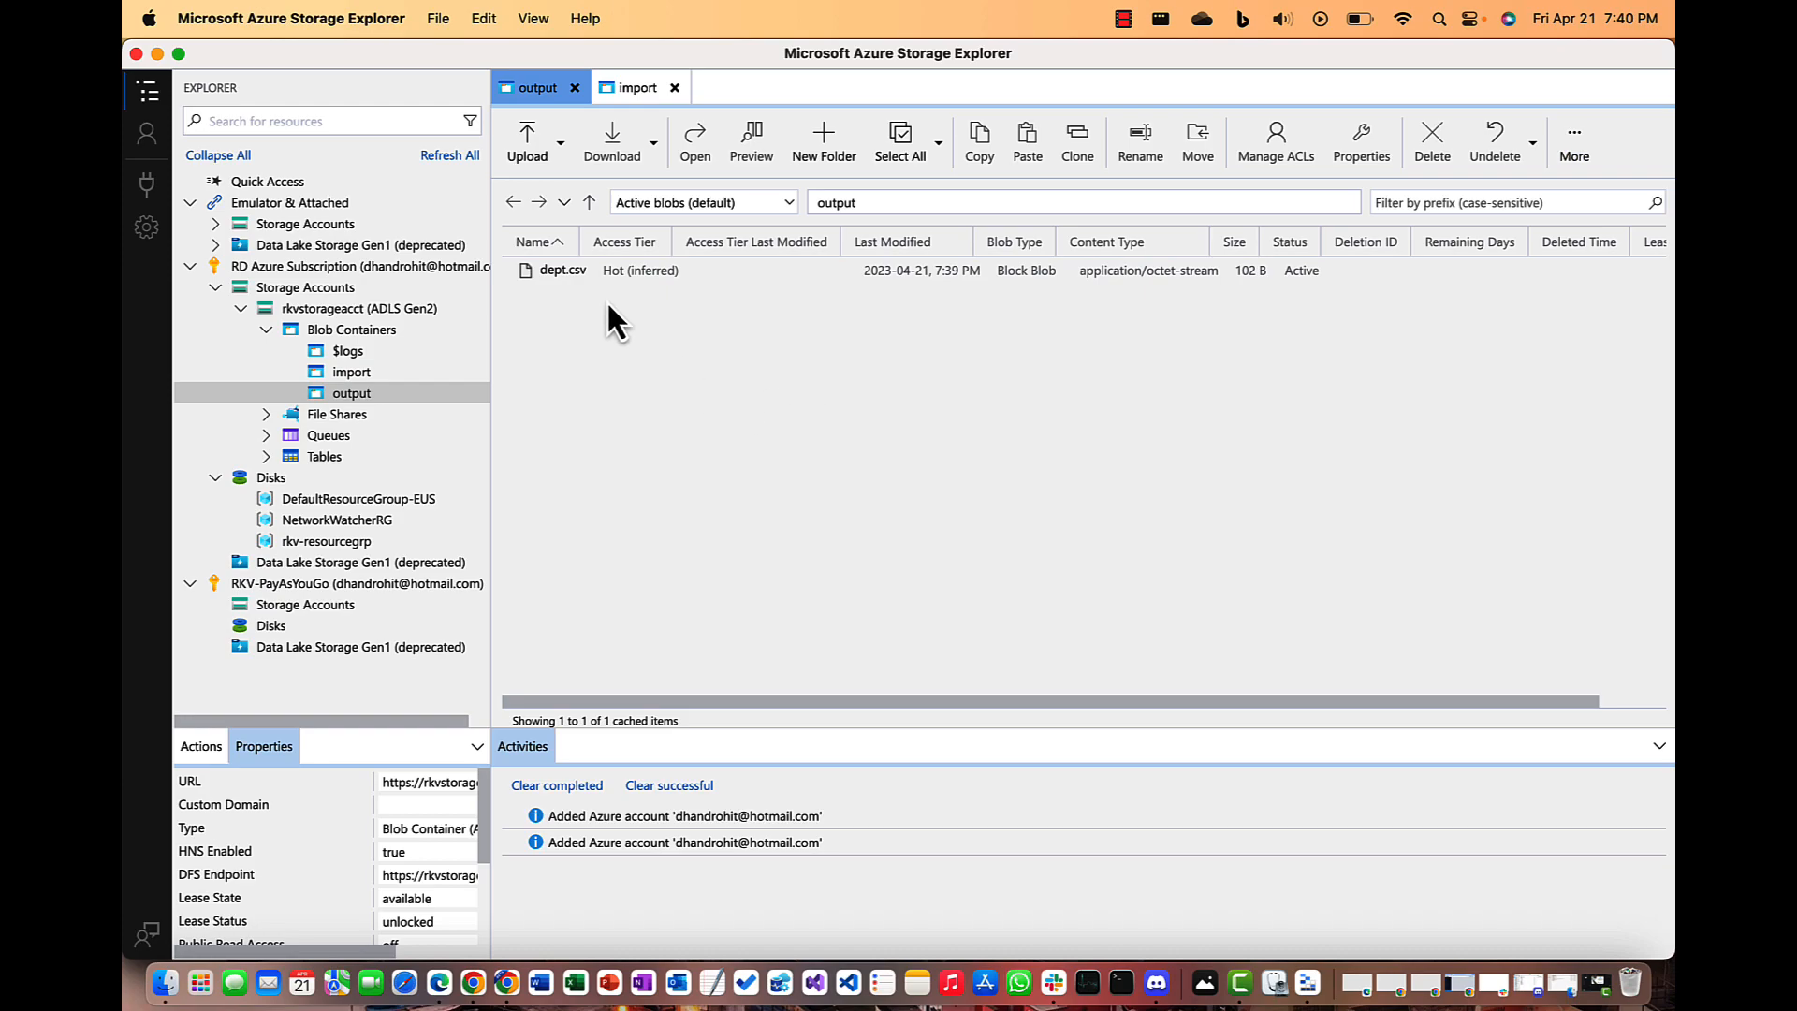
pyautogui.click(557, 271)
# - Switch to the Azure portal in Chrome and check the files in rkvstorageacct's import and output containers
pyautogui.click(510, 978)
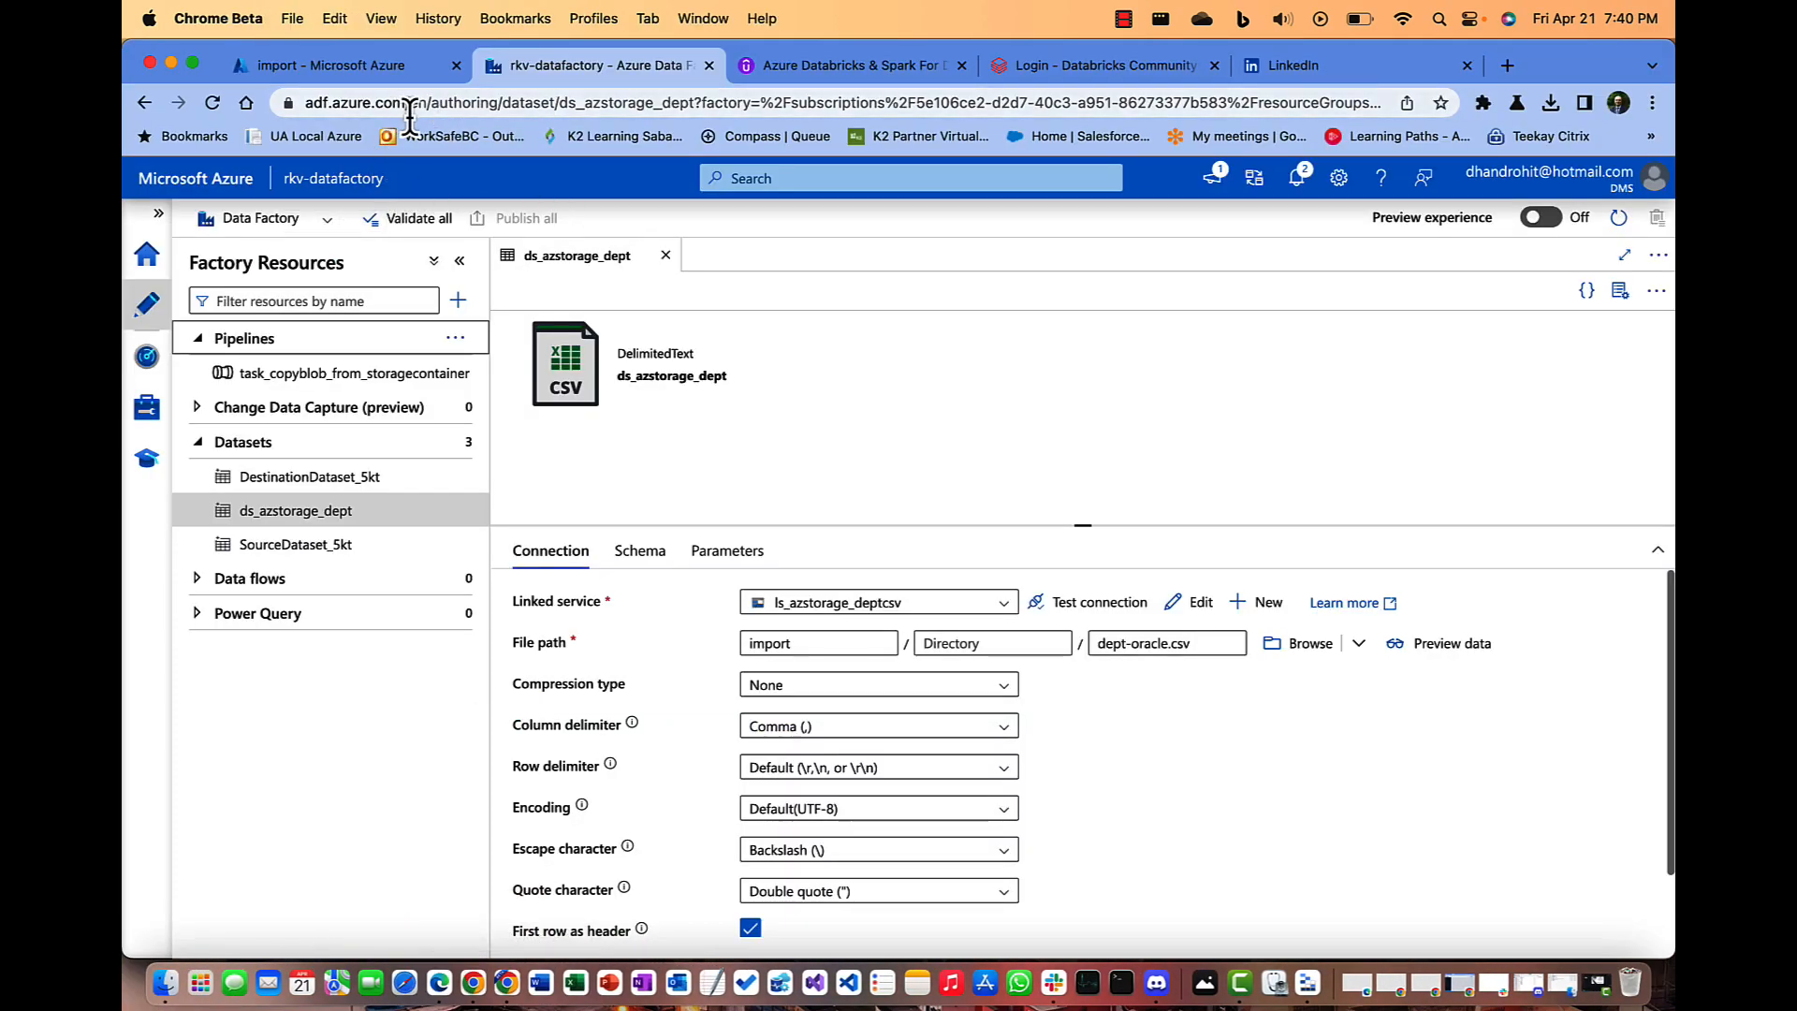
pyautogui.click(369, 64)
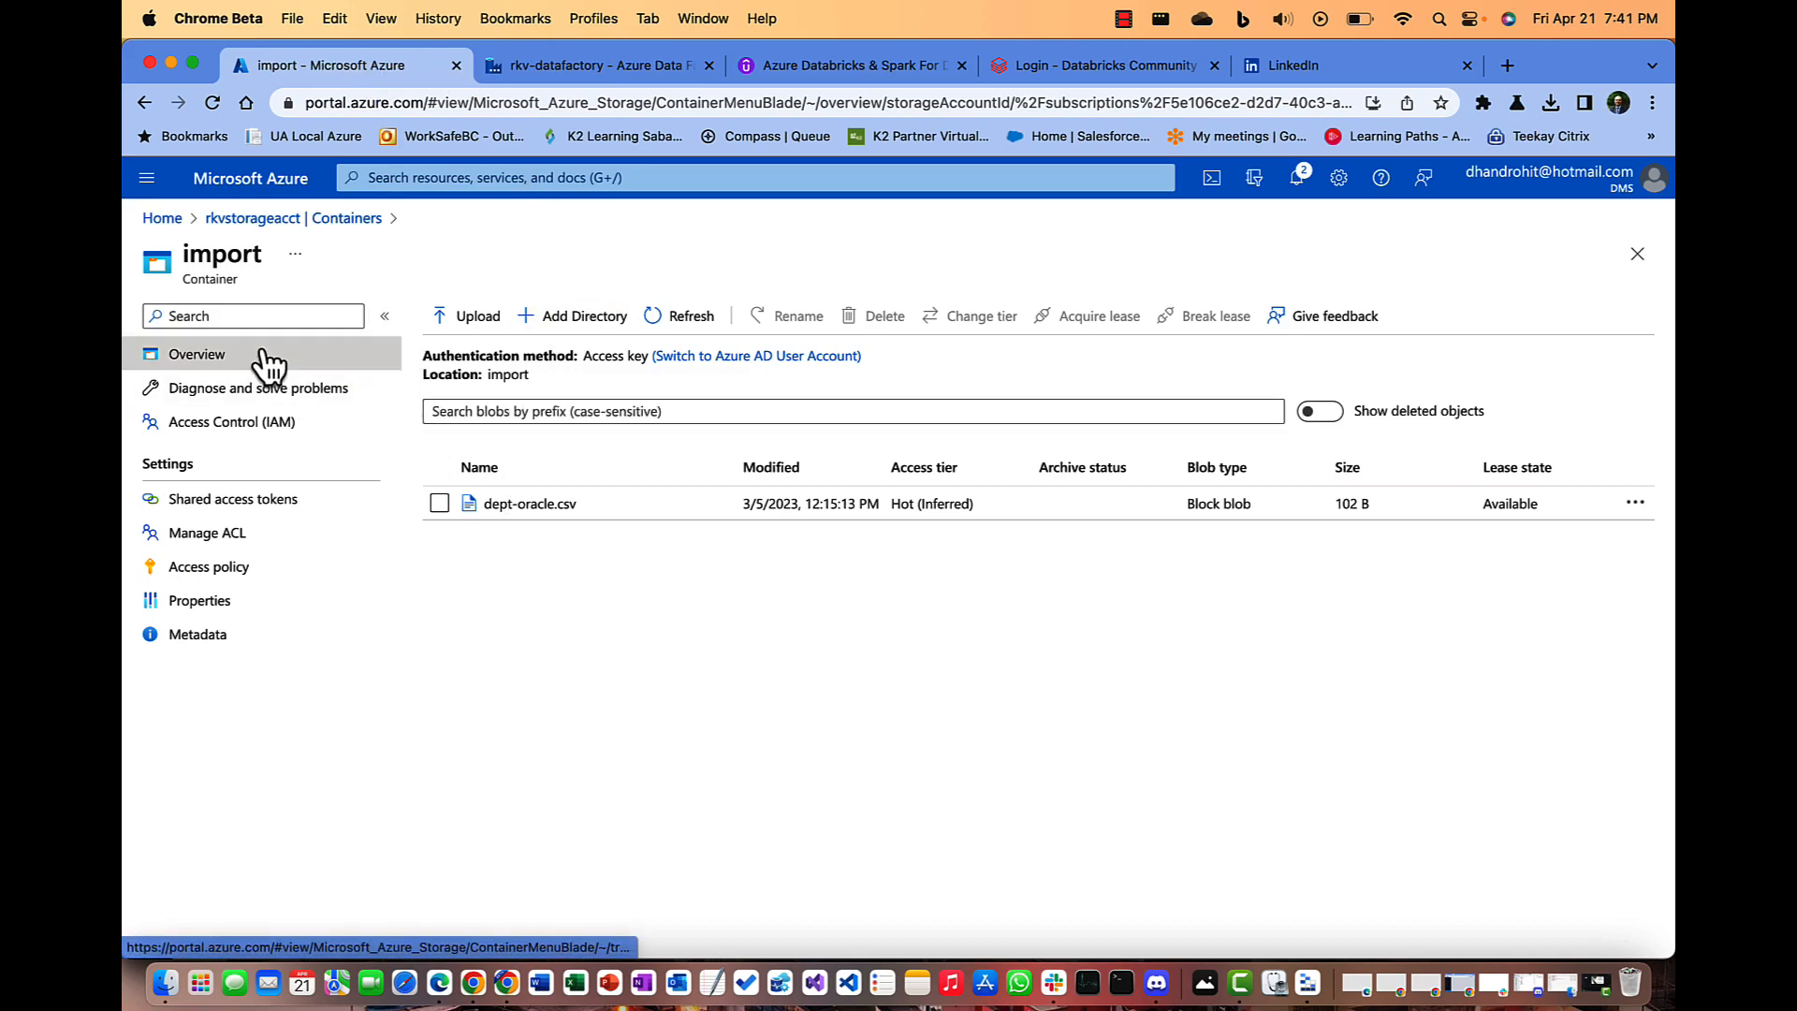
pyautogui.click(262, 219)
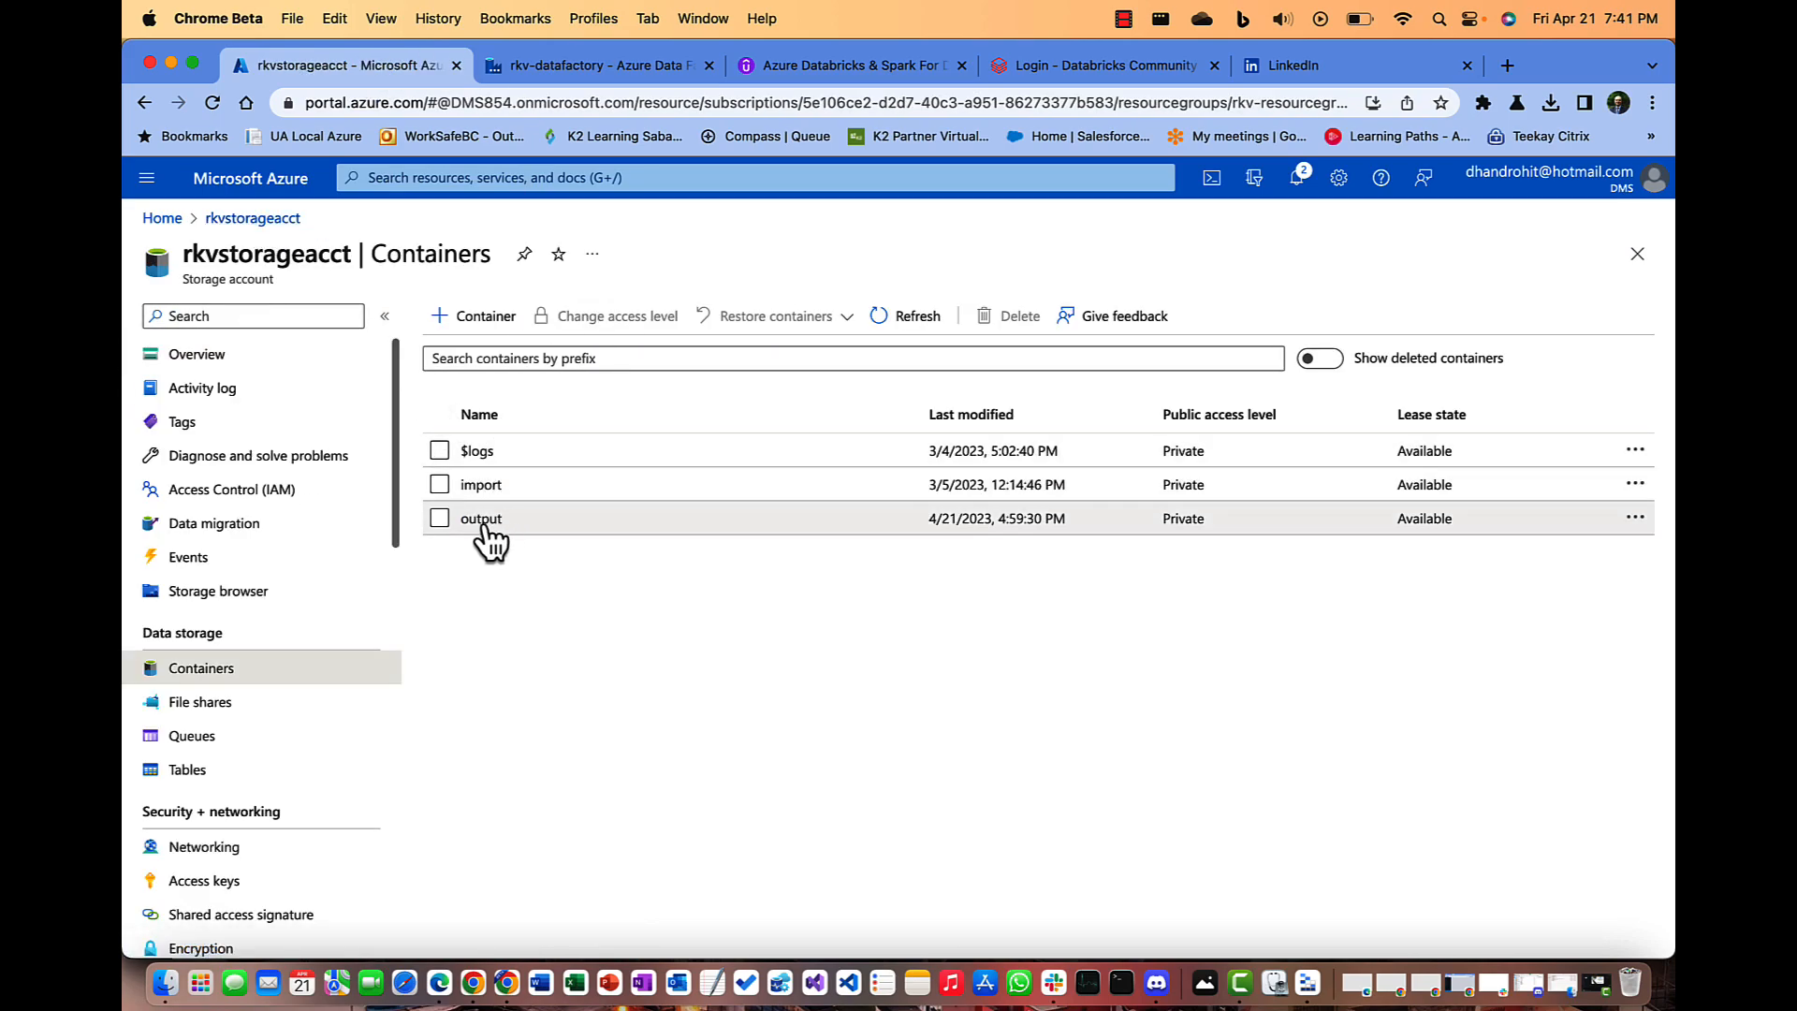
pyautogui.click(482, 489)
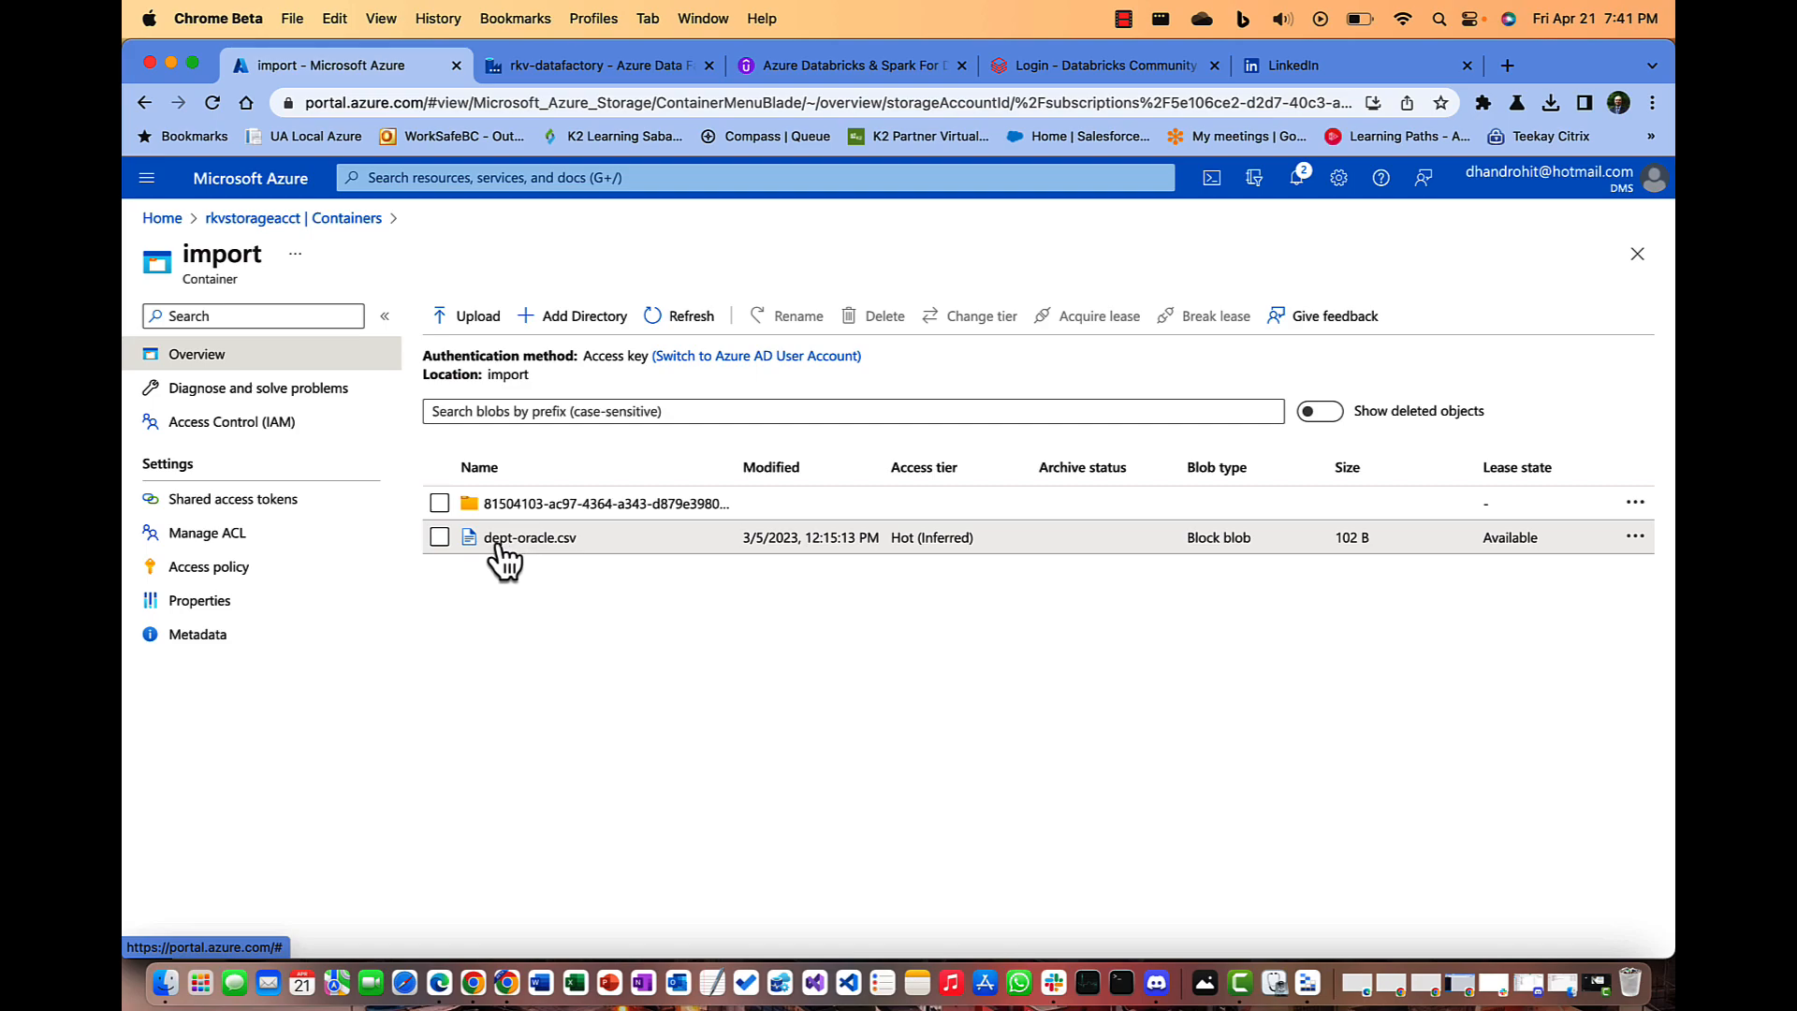
pyautogui.click(265, 218)
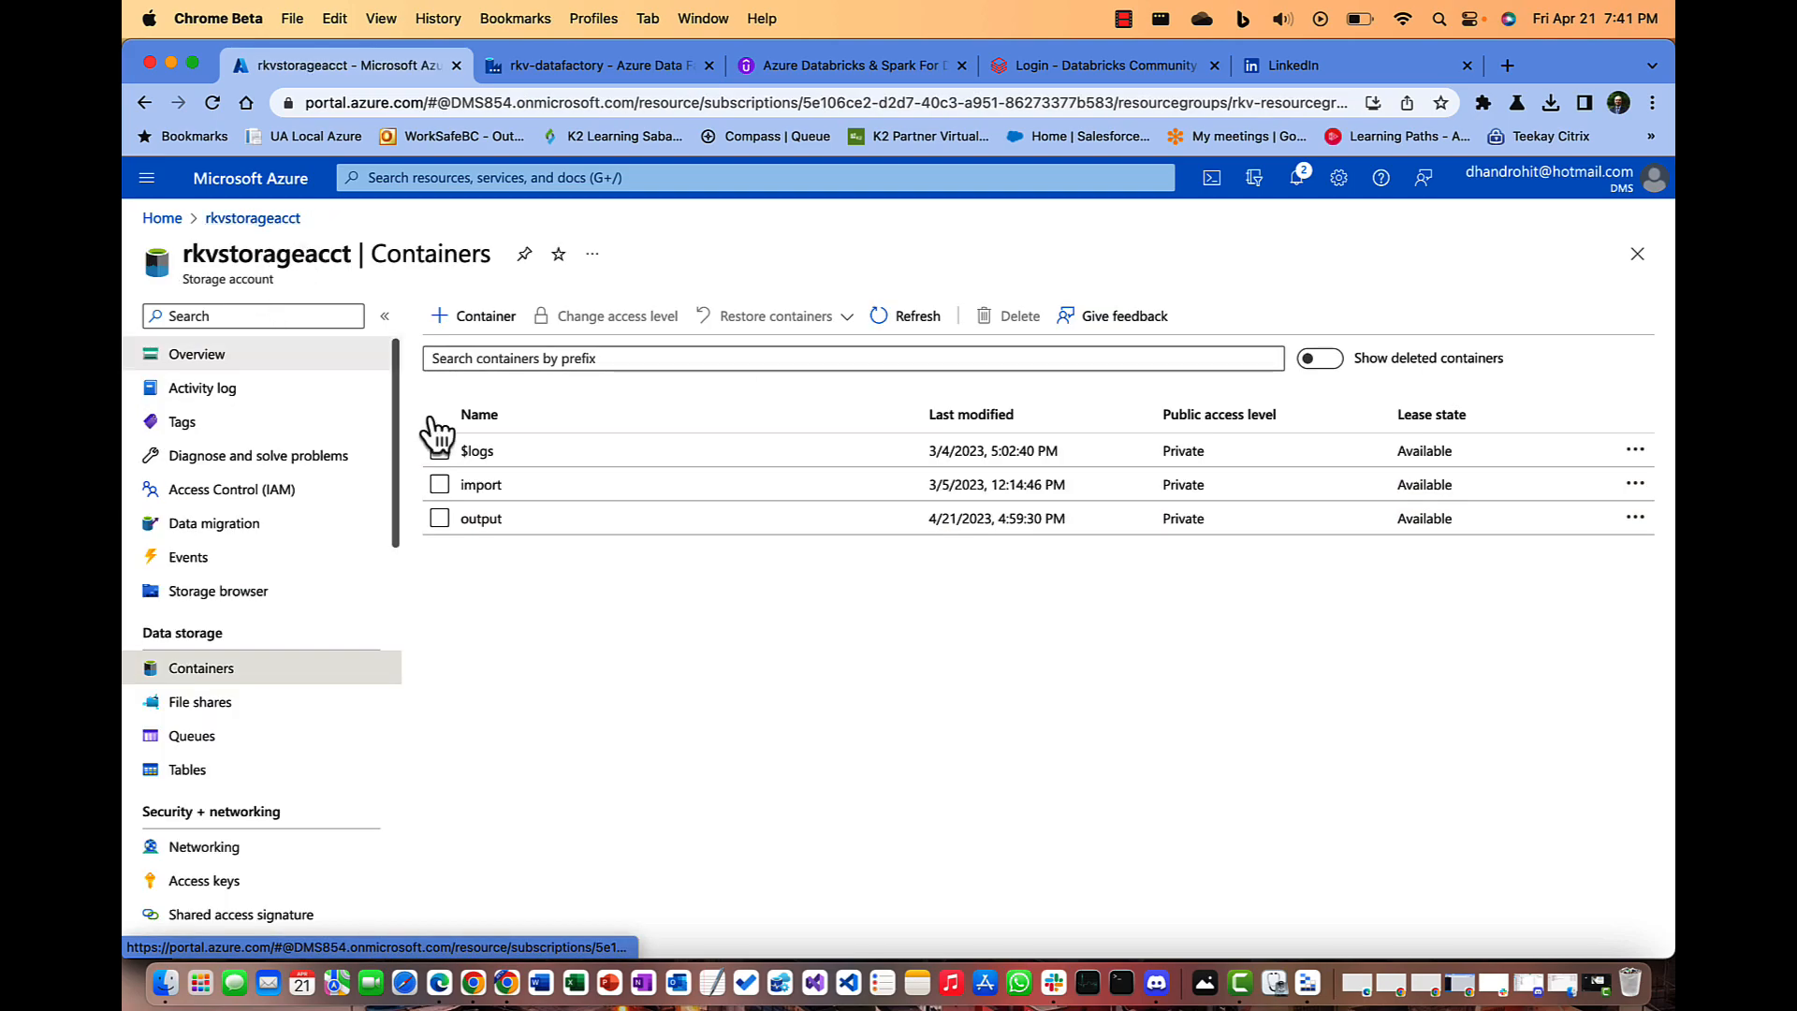
pyautogui.click(479, 524)
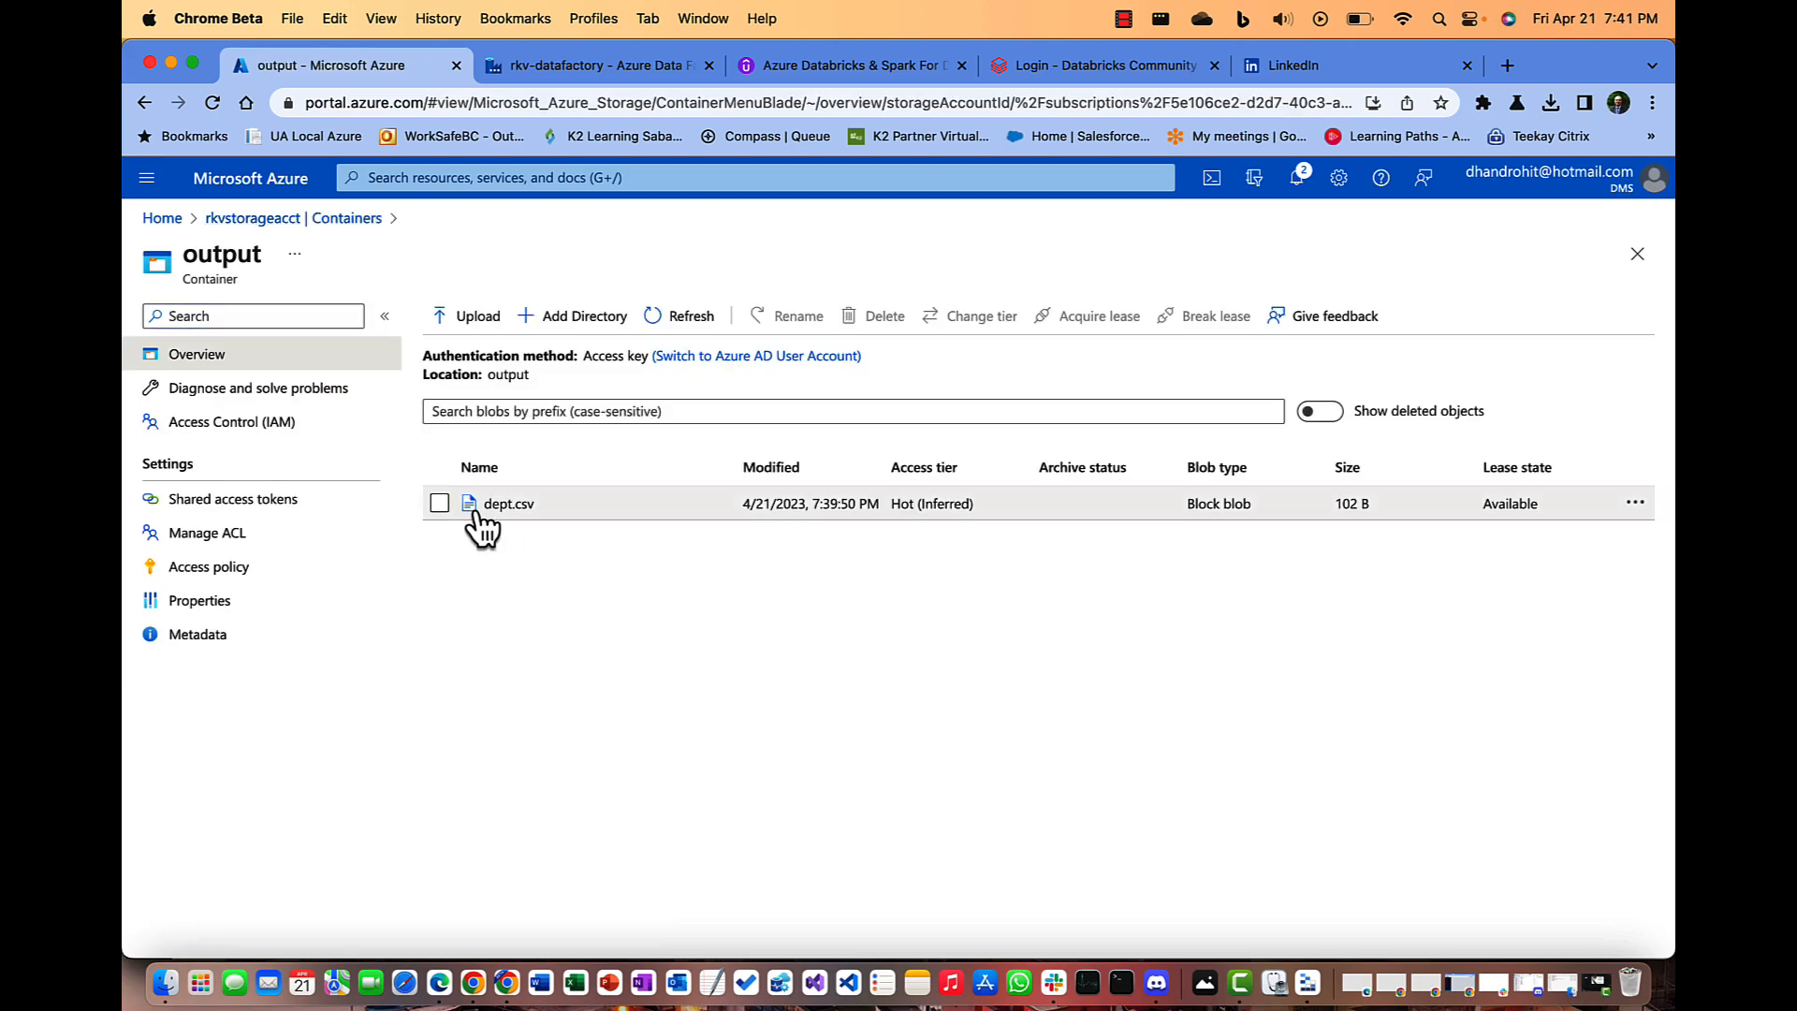